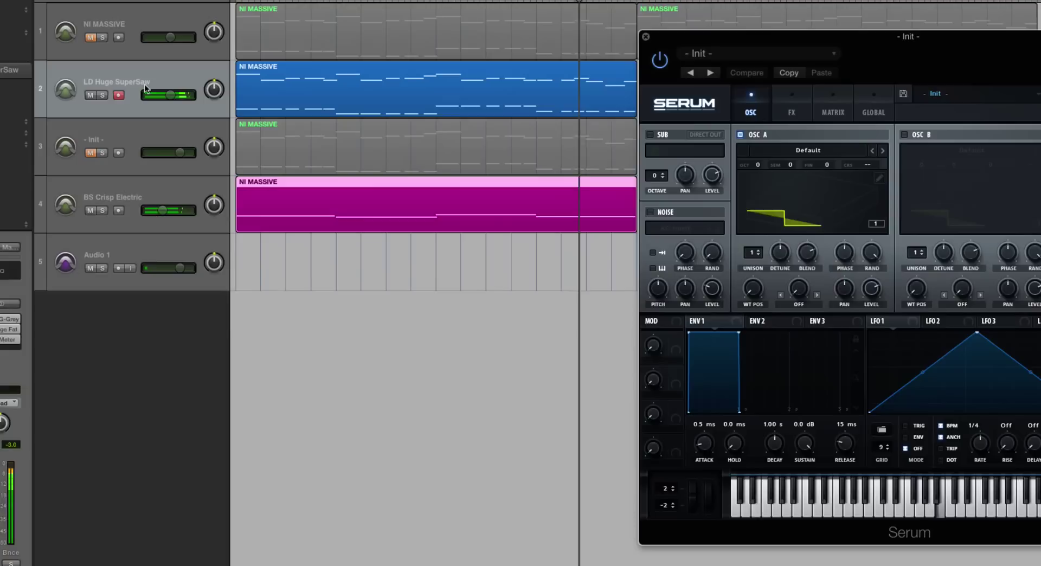
# Solo then unsolo the LD Huge SuperSaw track, and move the Serum panel fully into view
pyautogui.click(105, 93)
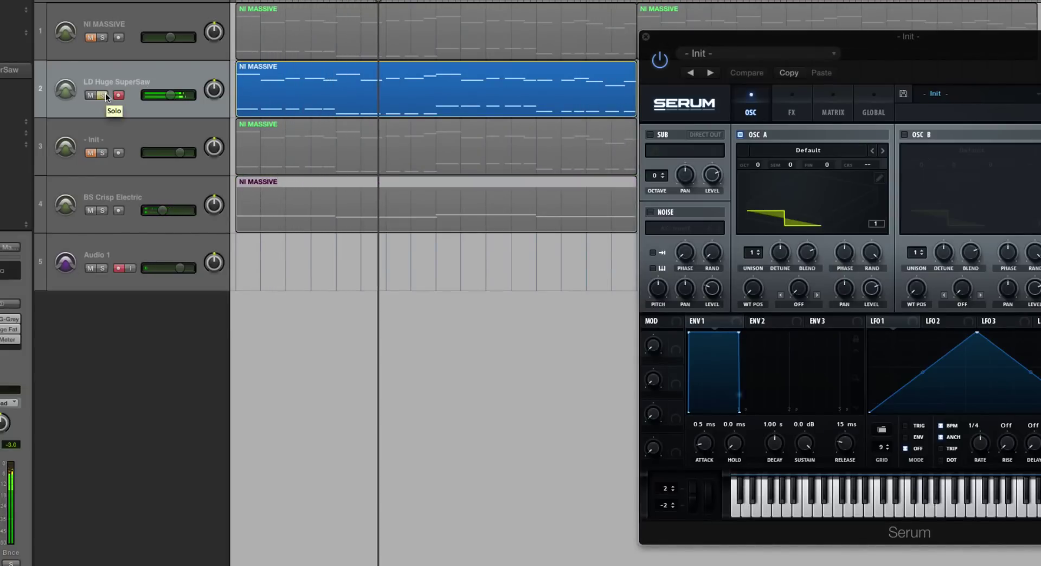
pyautogui.click(105, 93)
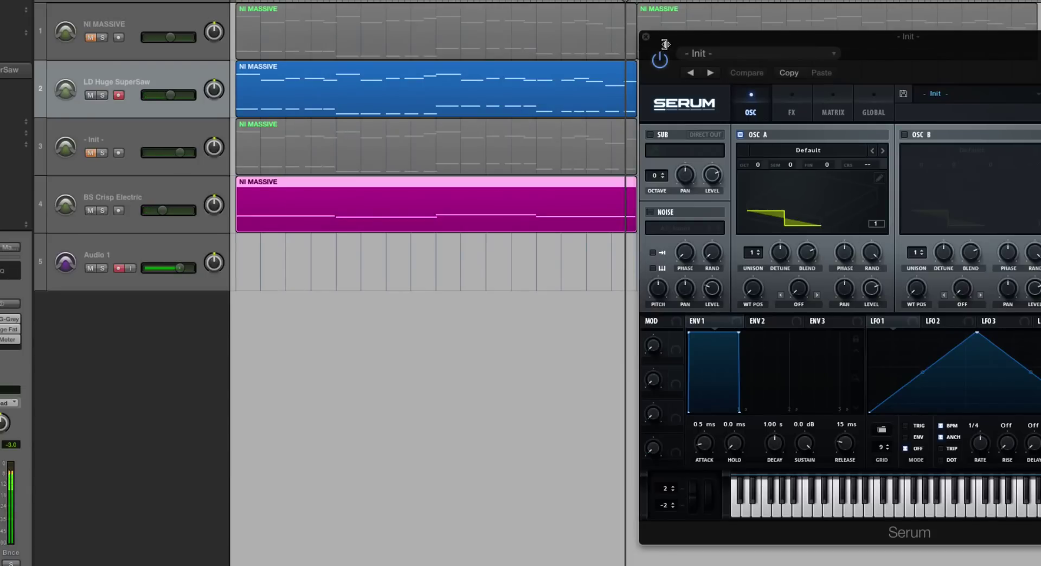
pyautogui.moveTo(668, 35); pyautogui.dragTo(279, 89)
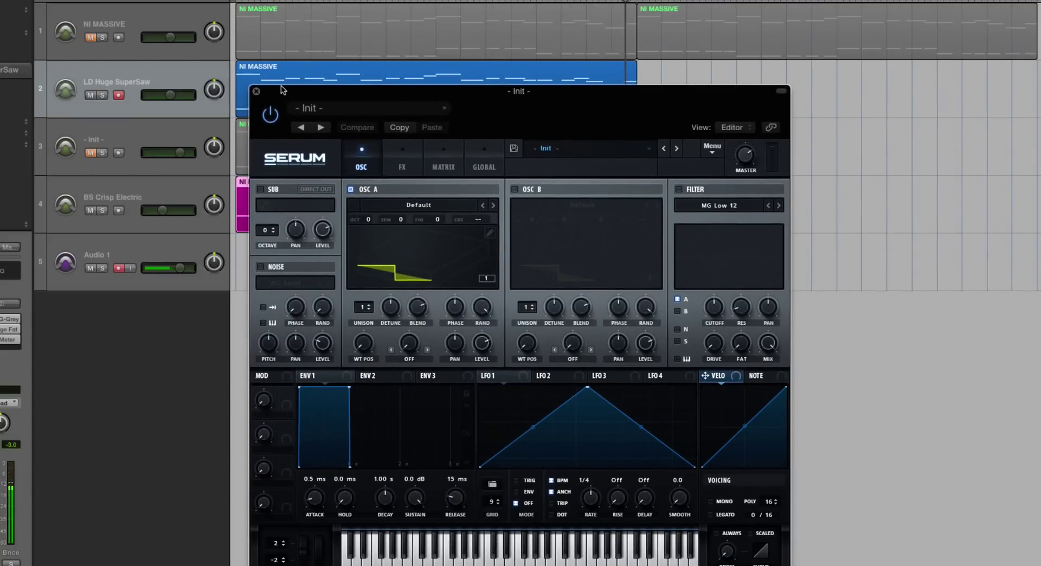
# Rename the track 2 region to 'Serum' with the Text Tool and start playback
pyautogui.moveTo(294, 87); pyautogui.dragTo(515, 65)
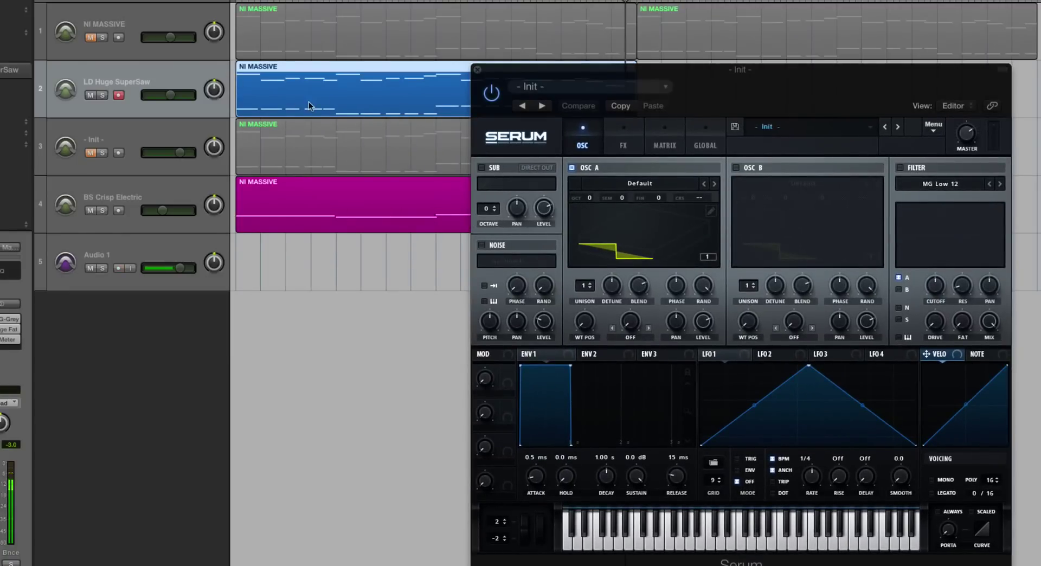
pyautogui.press('t')
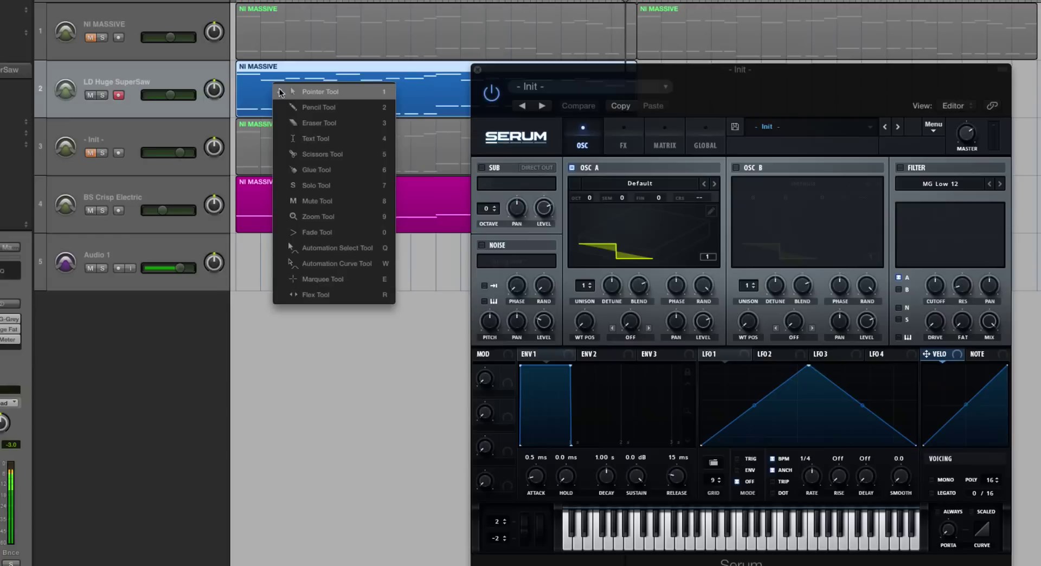
pyautogui.press('4')
pyautogui.click(275, 75)
pyautogui.write('Serum')
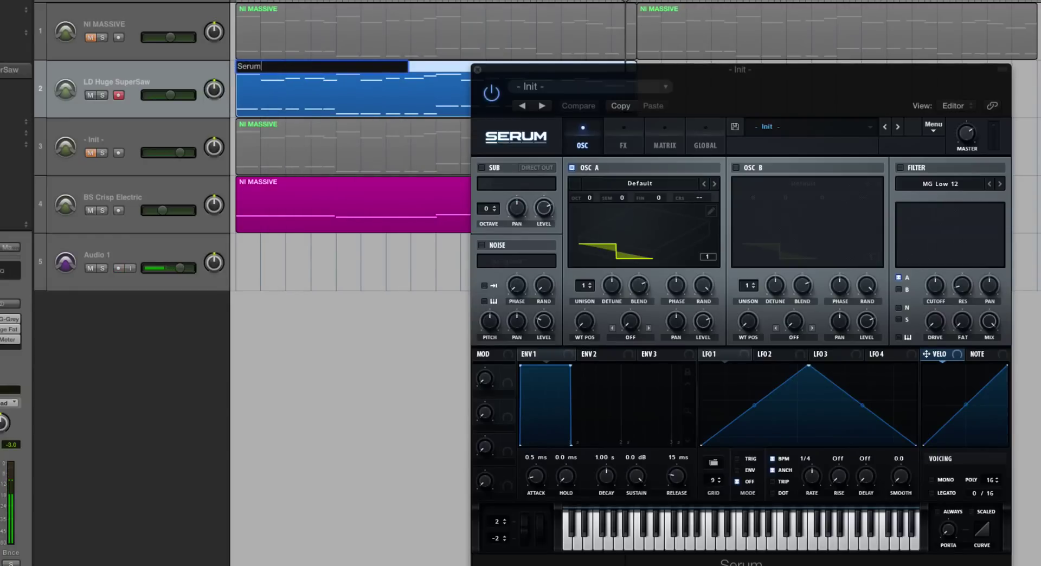
pyautogui.press('Return')
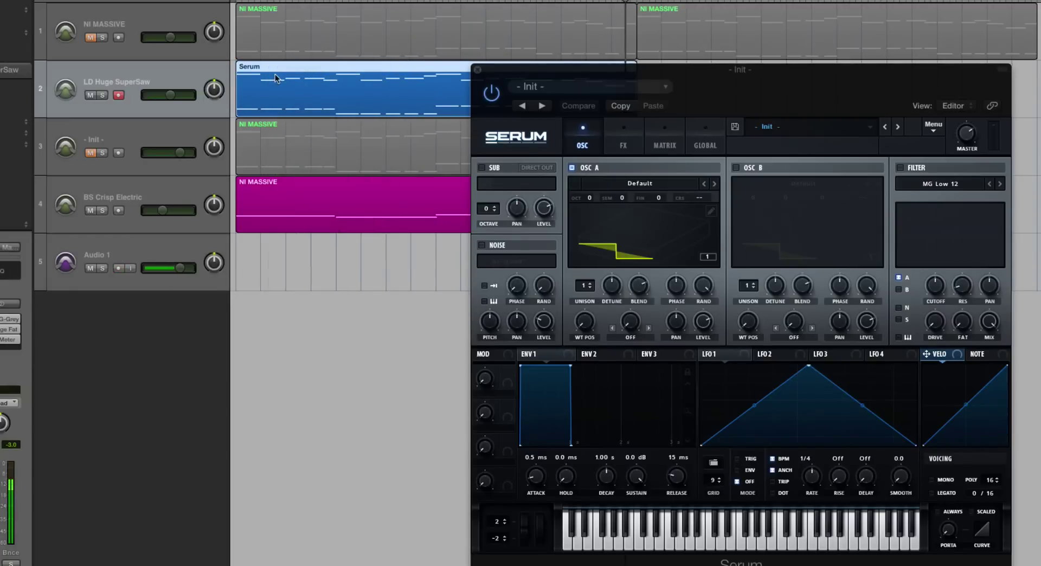
pyautogui.click(277, 79)
pyautogui.press('space')
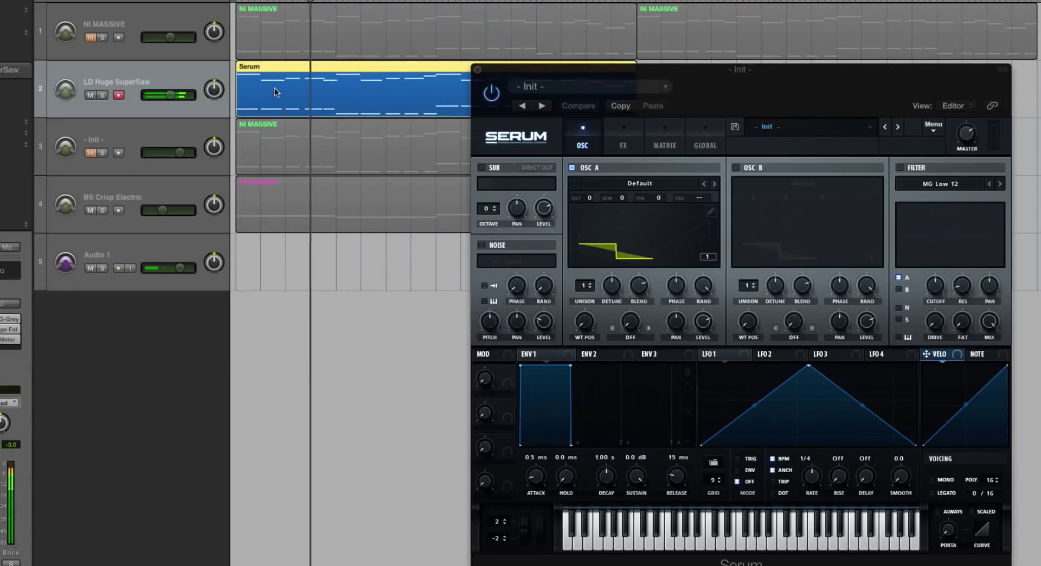
# Rename the track 3 region to 'Serum', then close the Serum plug-in window
pyautogui.rightClick(290, 133)
pyautogui.click(292, 140)
pyautogui.write('Serum')
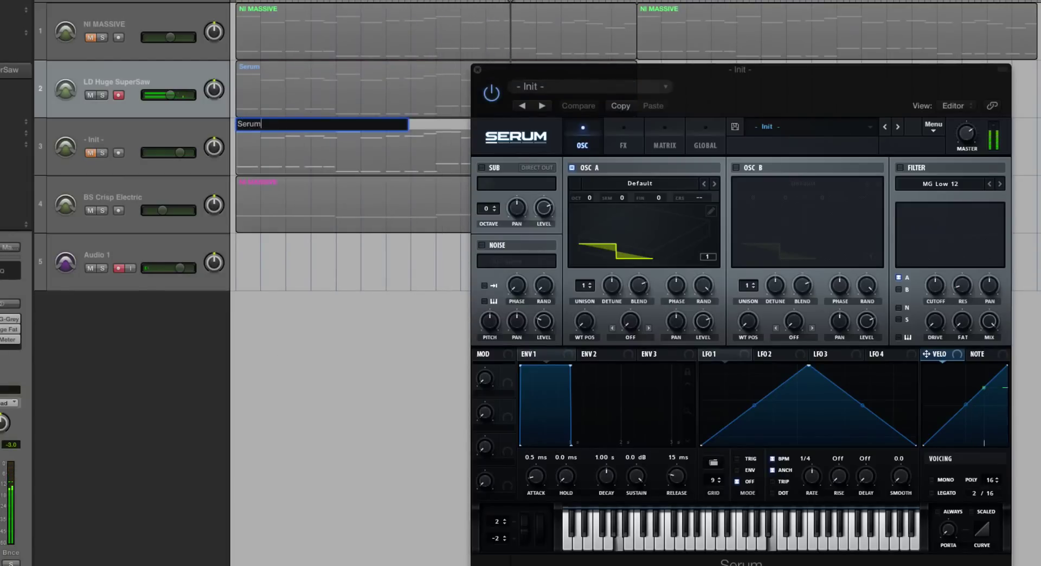
pyautogui.press('Return')
pyautogui.click(157, 177)
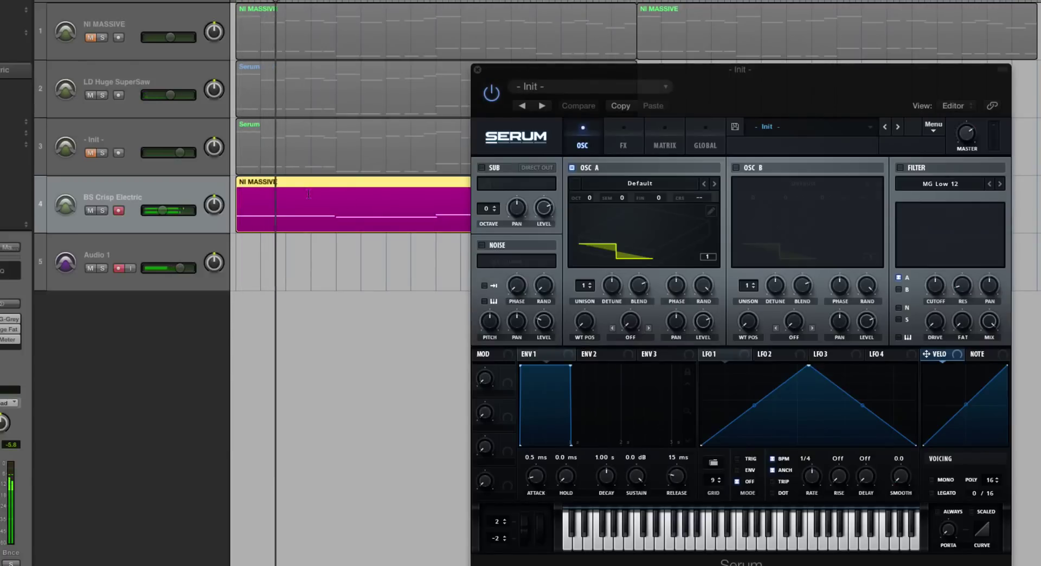
pyautogui.click(586, 66)
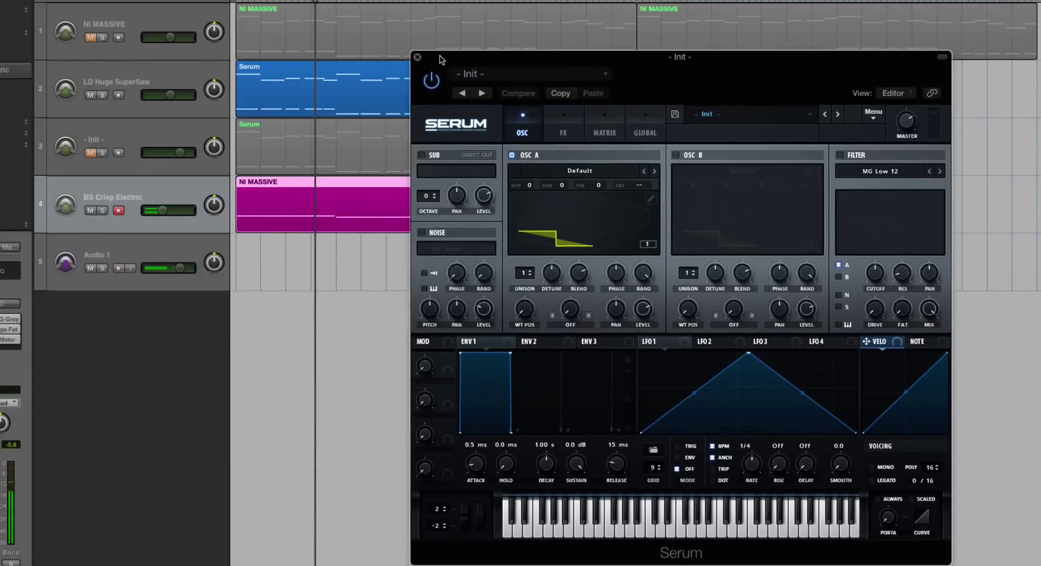
pyautogui.click(477, 69)
# Mute the LD Huge SuperSaw track and unmute track 3
pyautogui.press('t')
pyautogui.press('Escape')
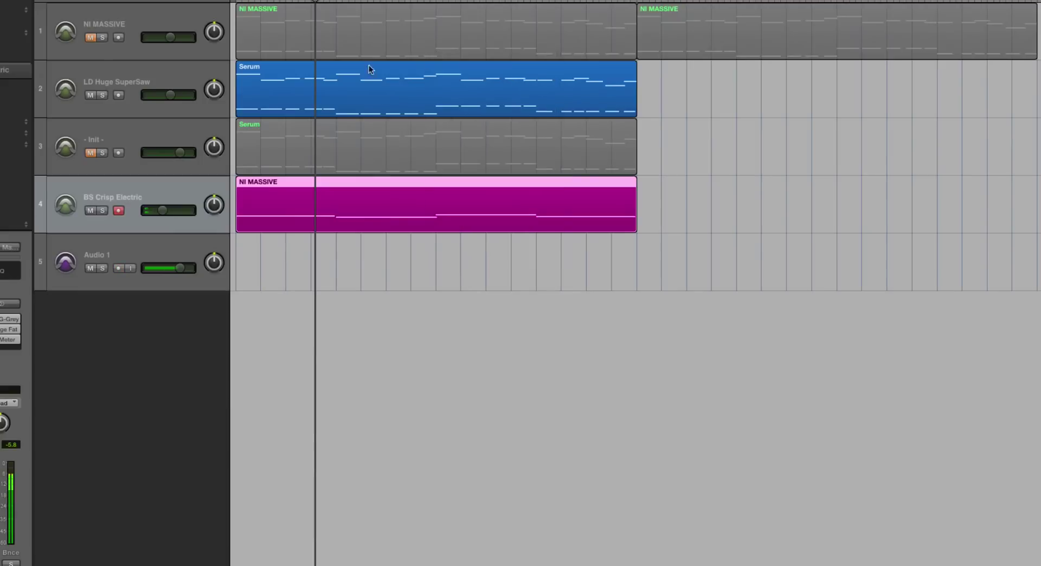
pyautogui.click(368, 69)
pyautogui.click(183, 71)
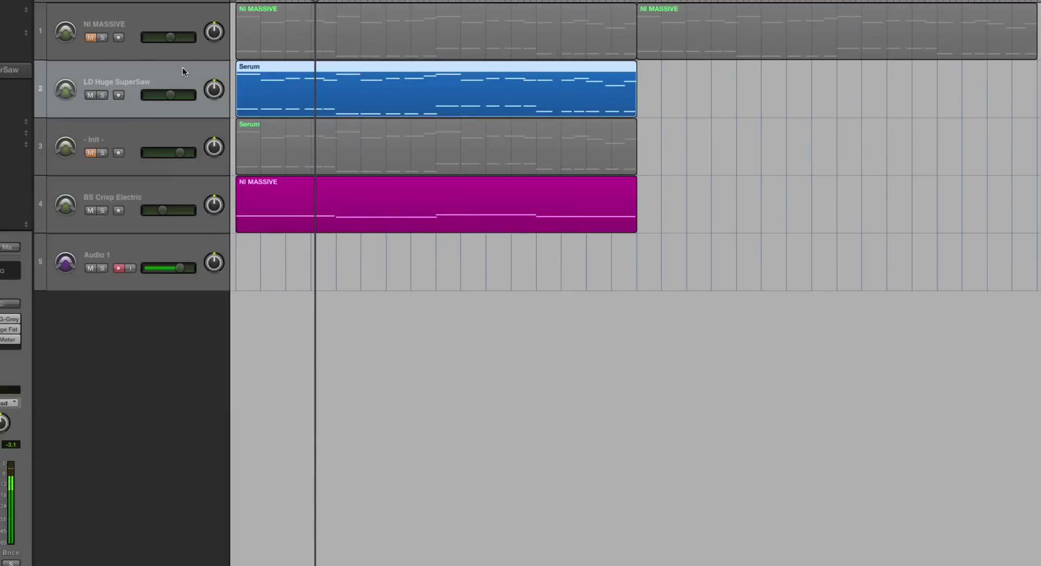
pyautogui.click(91, 101)
pyautogui.click(109, 120)
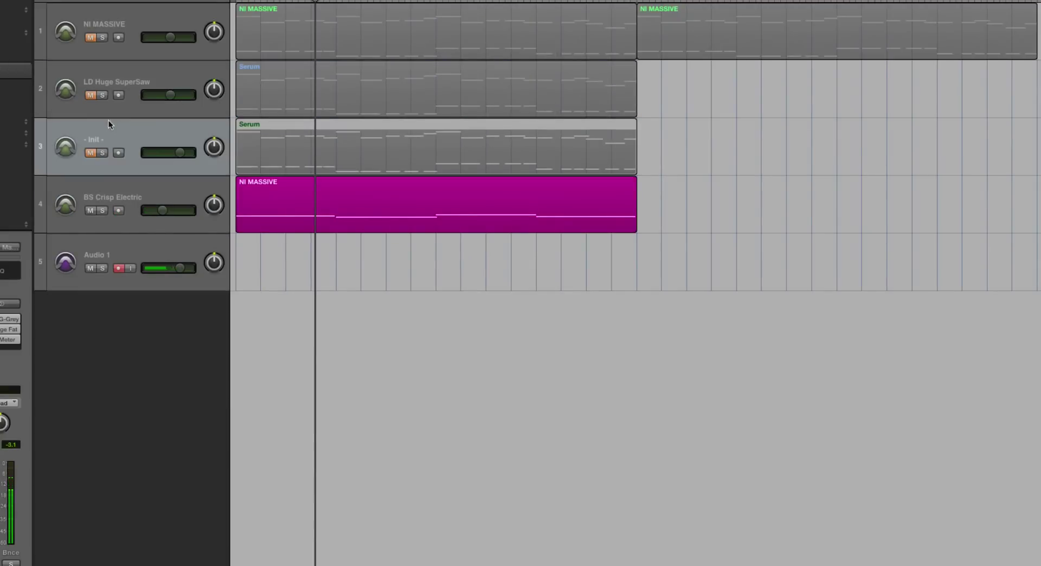
pyautogui.click(90, 153)
# Open track 3's Serum instance on its Init preset and position its window over the arrangement
pyautogui.press('v')
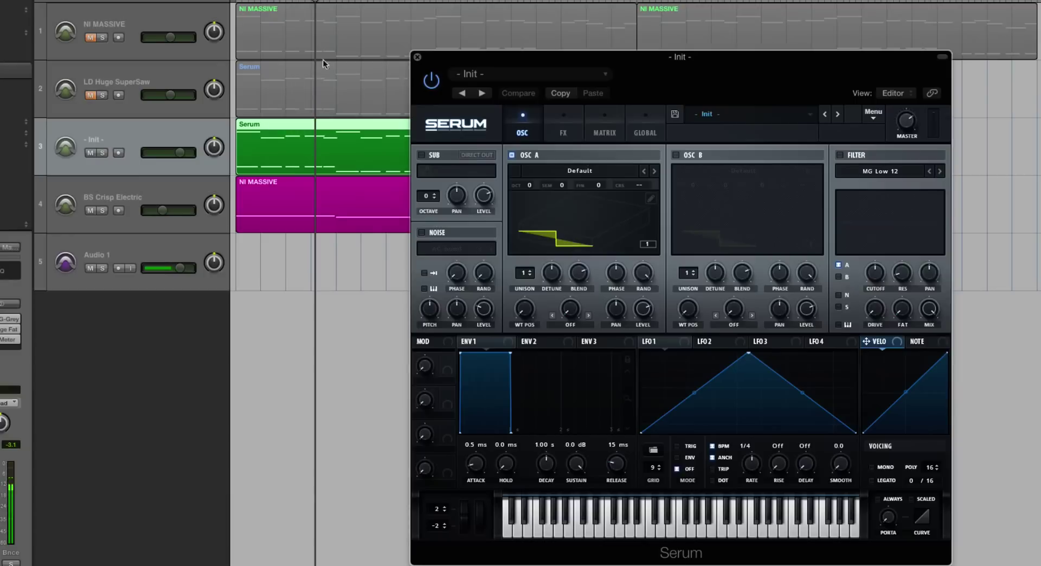
pyautogui.moveTo(472, 52); pyautogui.dragTo(410, 54)
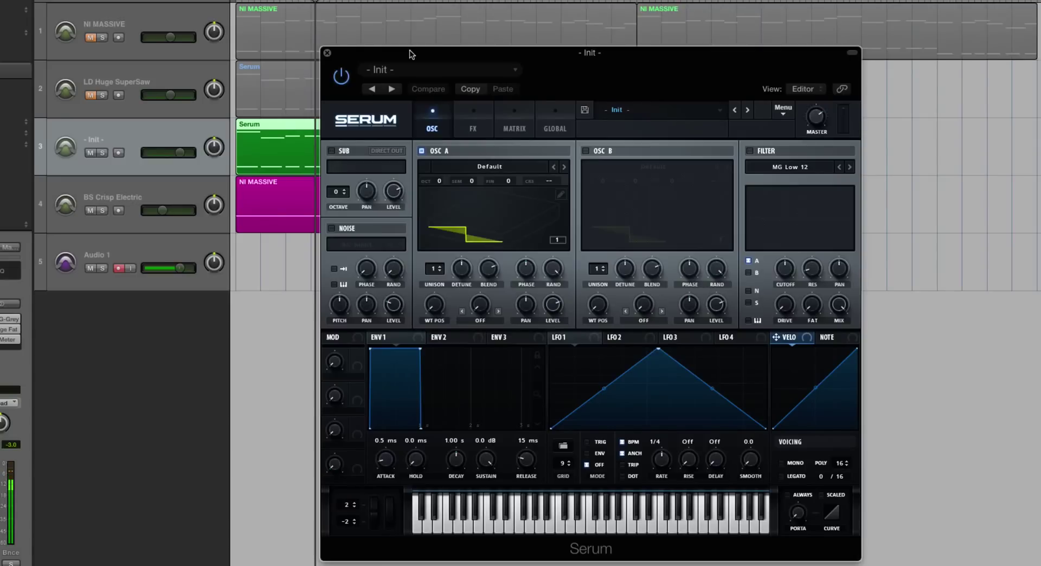
pyautogui.moveTo(410, 54); pyautogui.dragTo(353, 67)
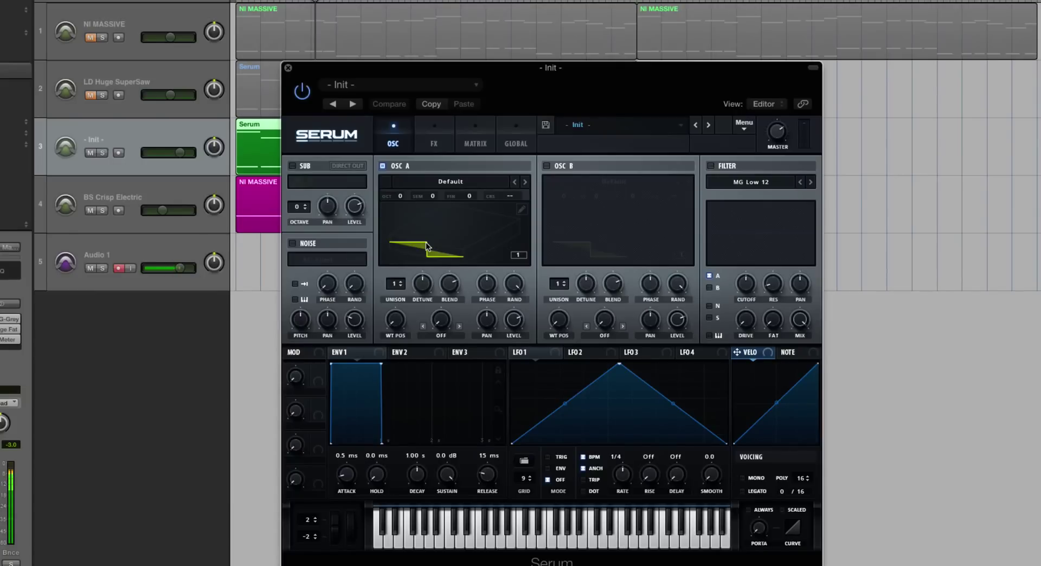
# Load the UltraSaw 1 wavetable into oscillator A and preview it in the wavetable editor
pyautogui.click(417, 176)
pyautogui.moveTo(462, 347)
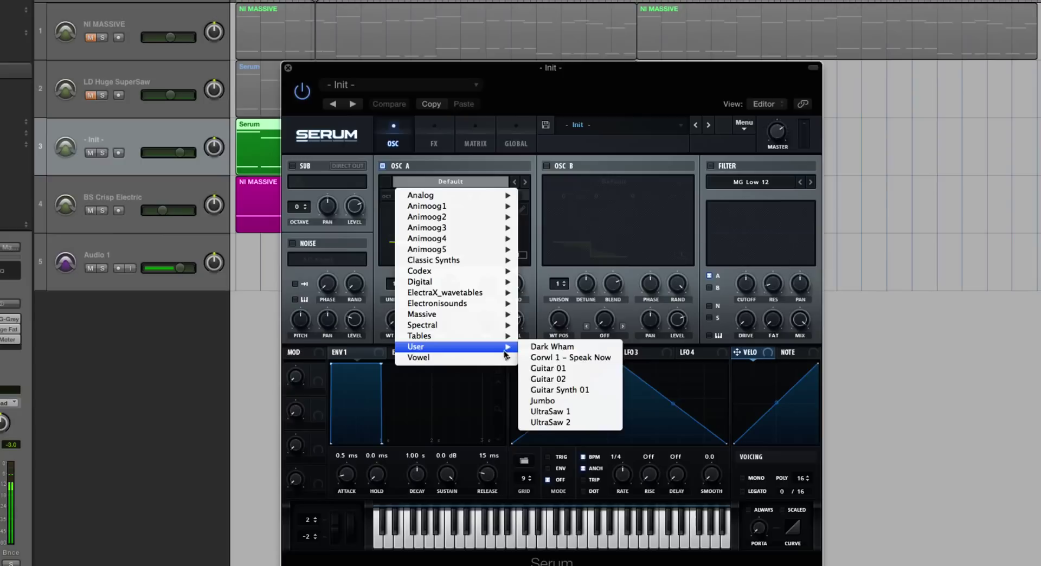
pyautogui.click(579, 412)
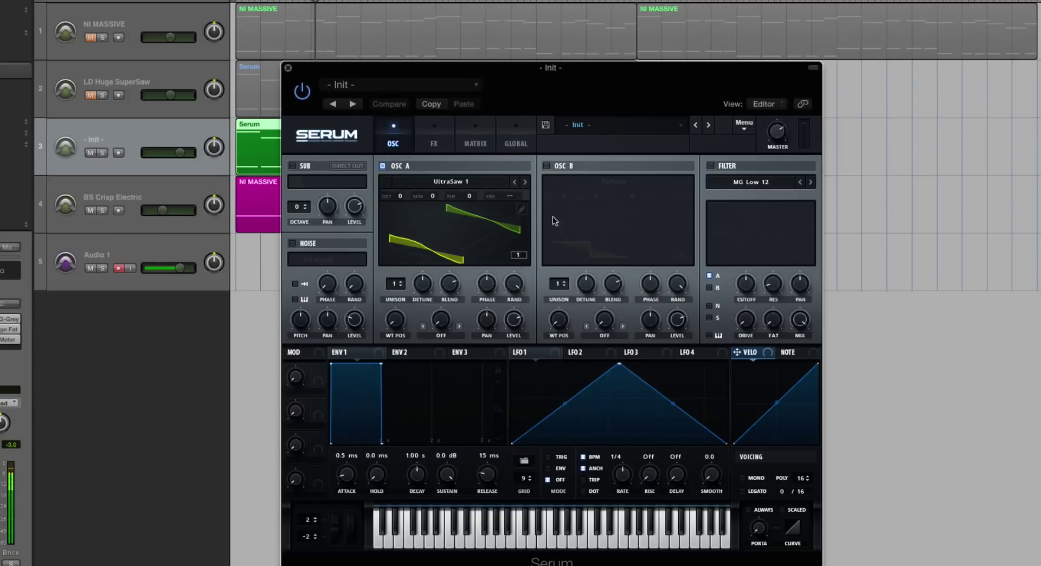
pyautogui.click(521, 210)
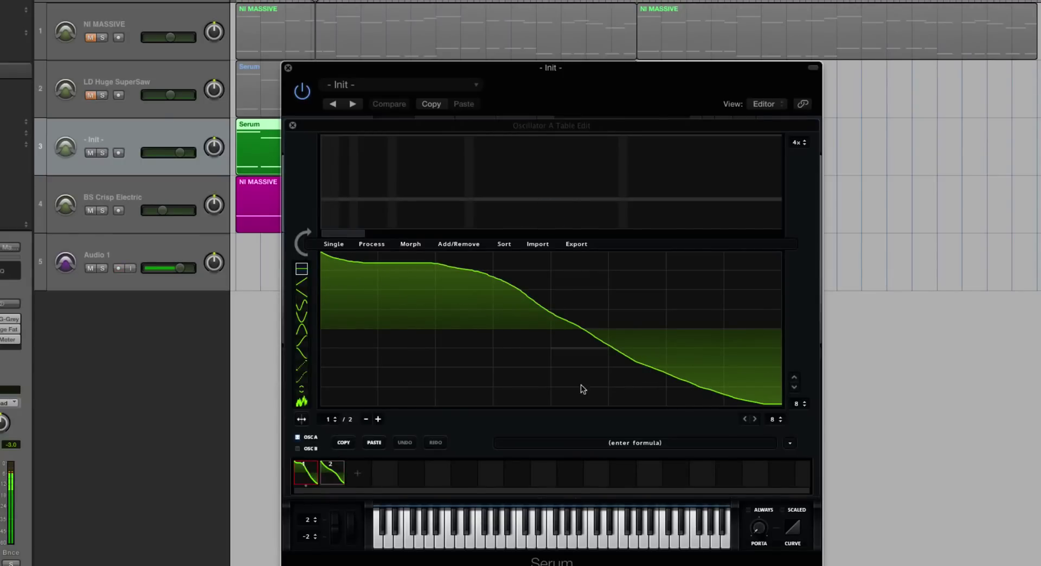
pyautogui.click(292, 125)
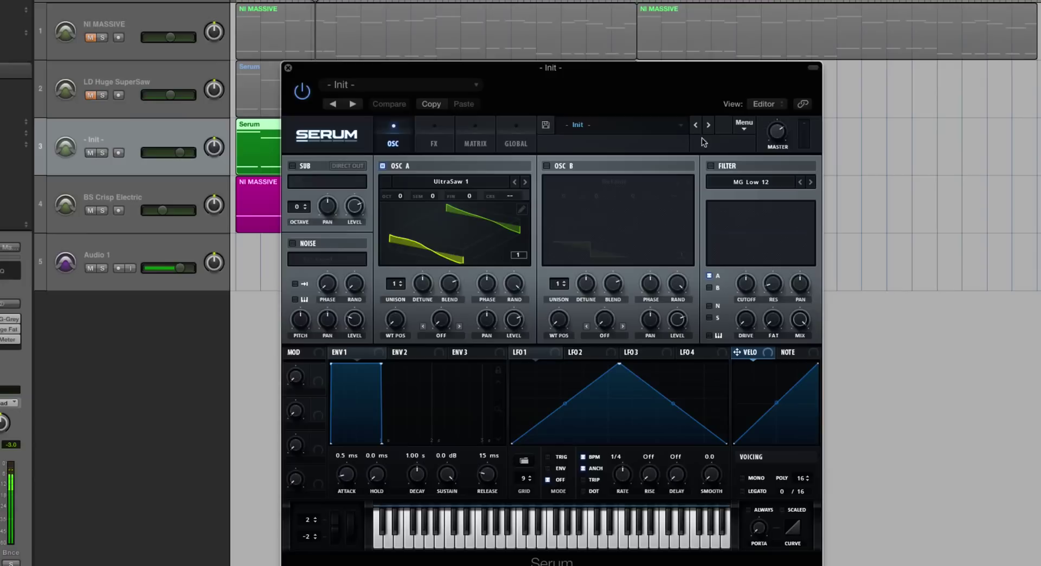
# Reveal the Serum Presets folder and browse to Tables > User in Finder
pyautogui.click(744, 130)
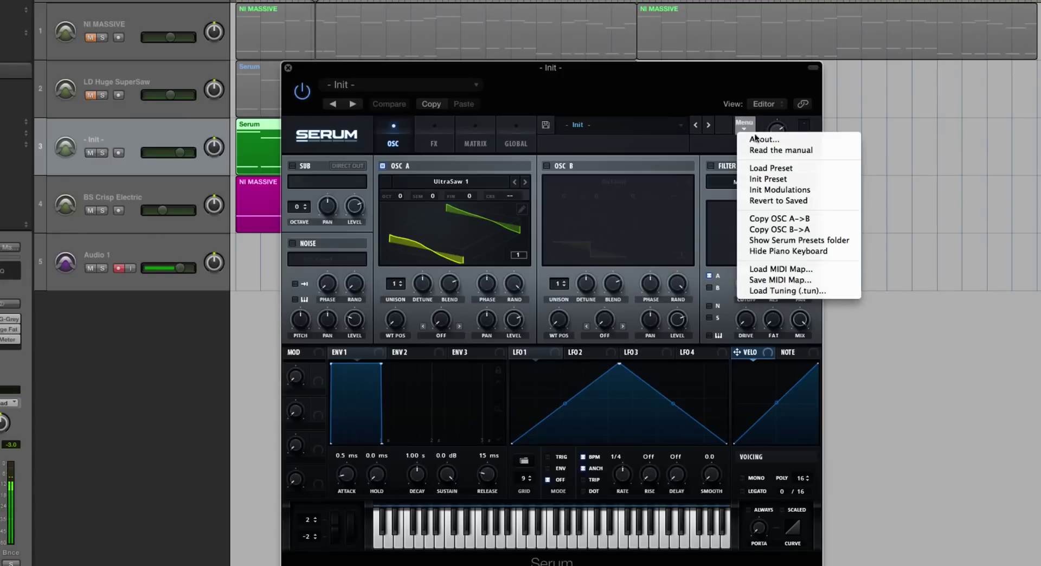
pyautogui.click(813, 240)
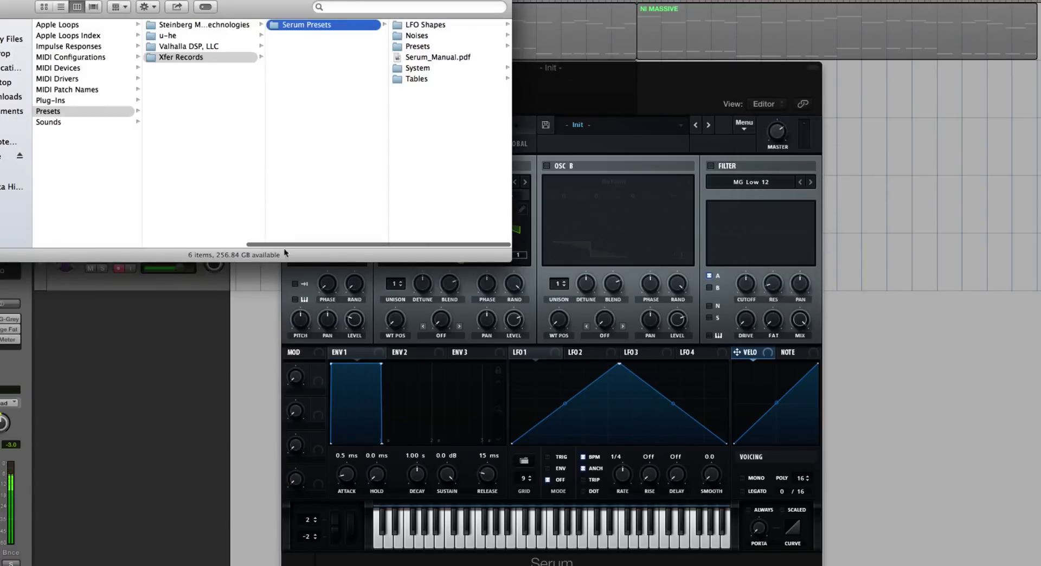
pyautogui.click(421, 79)
pyautogui.click(406, 176)
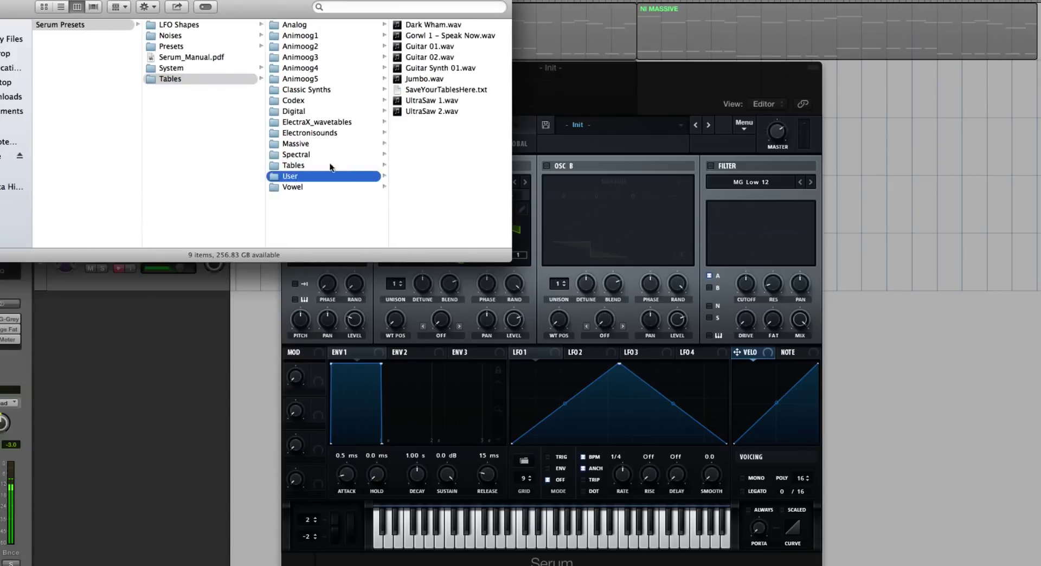
pyautogui.moveTo(431, 100); pyautogui.dragTo(492, 218)
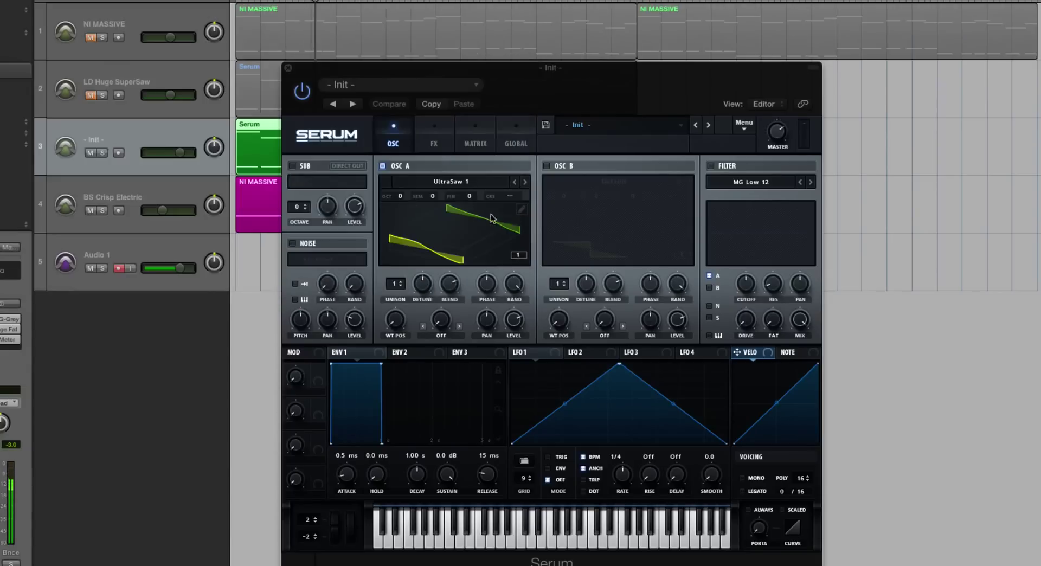
# Keep UltraSaw 1 on oscillator A, start playback and mute the BS Crisp Electric track
pyautogui.click(433, 184)
pyautogui.moveTo(467, 347)
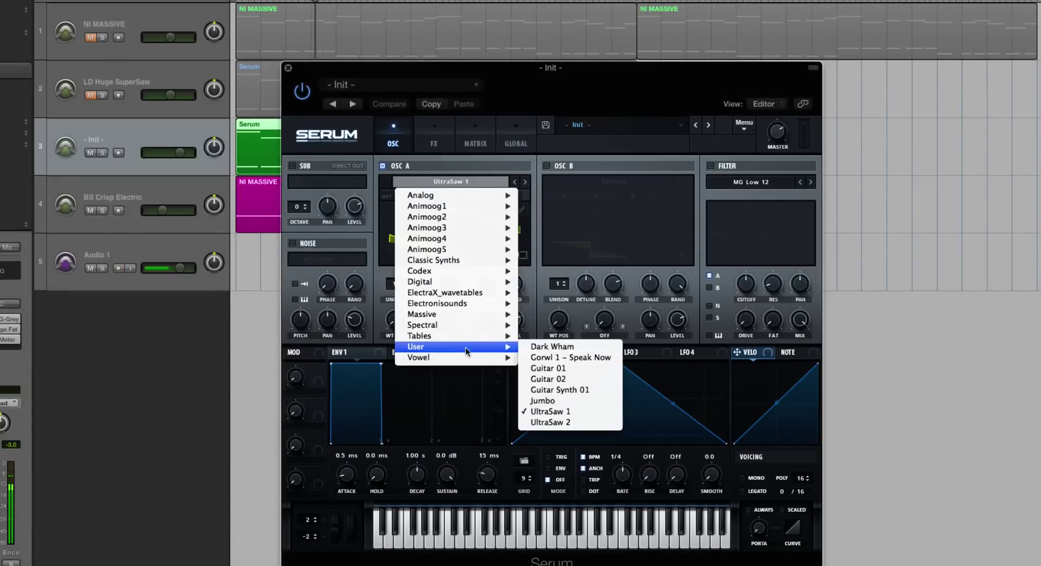
pyautogui.click(570, 413)
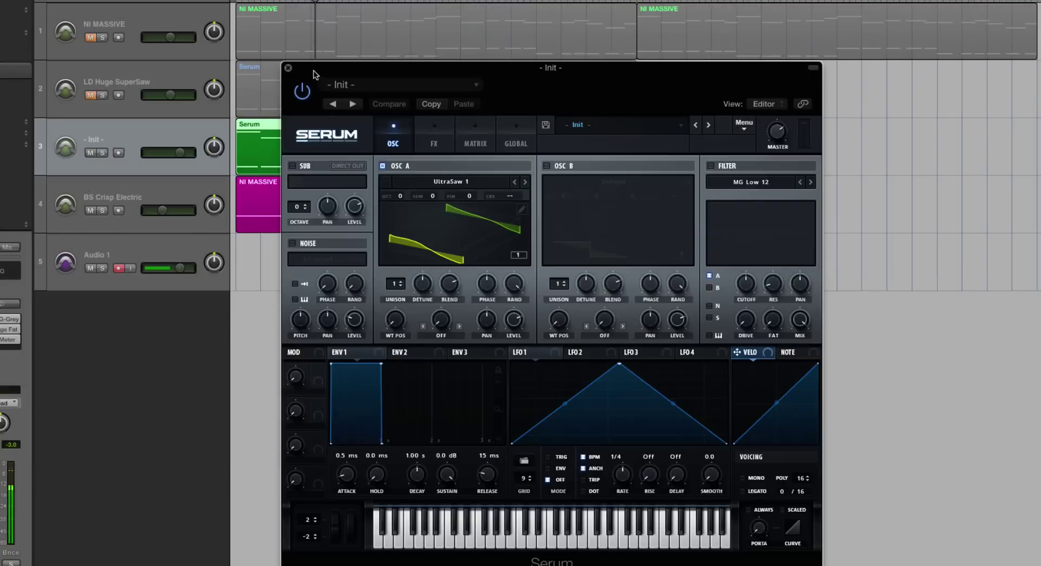
pyautogui.moveTo(314, 75); pyautogui.dragTo(424, 76)
pyautogui.press('space')
pyautogui.moveTo(161, 211)
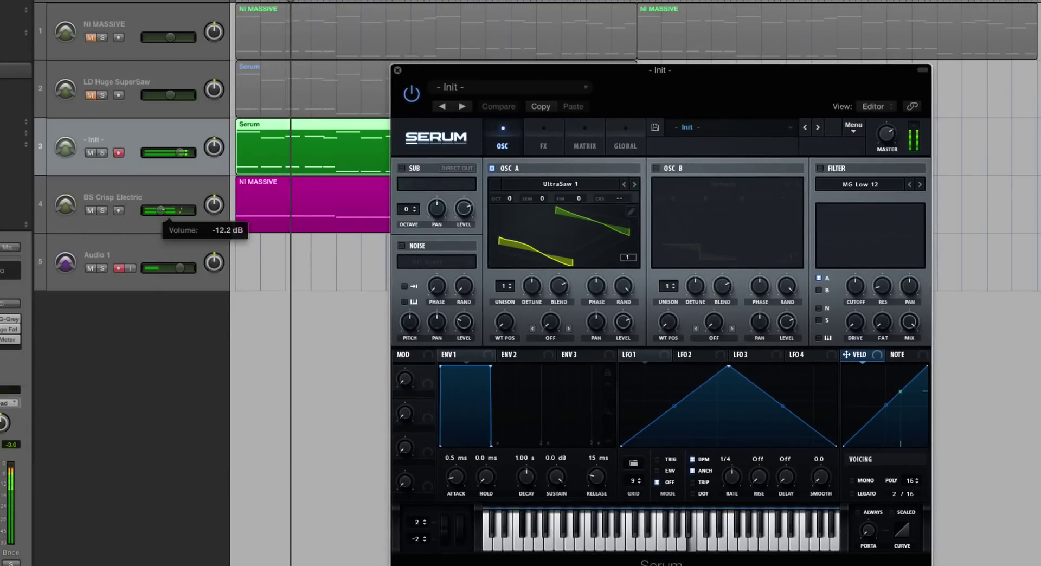
pyautogui.click(90, 211)
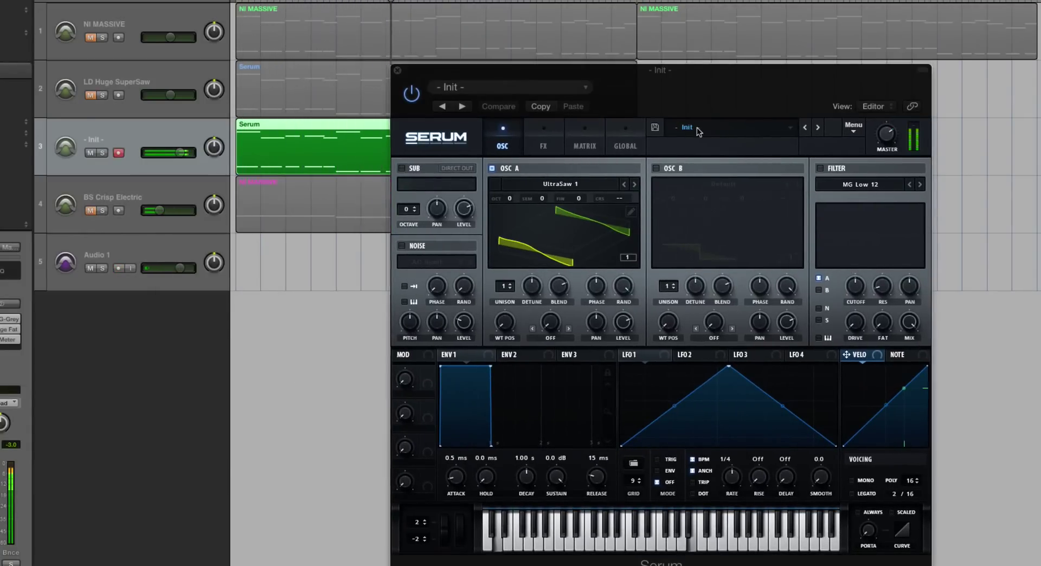
# Enable oscillator B and load the UltraSaw 2 wavetable into it
pyautogui.click(656, 169)
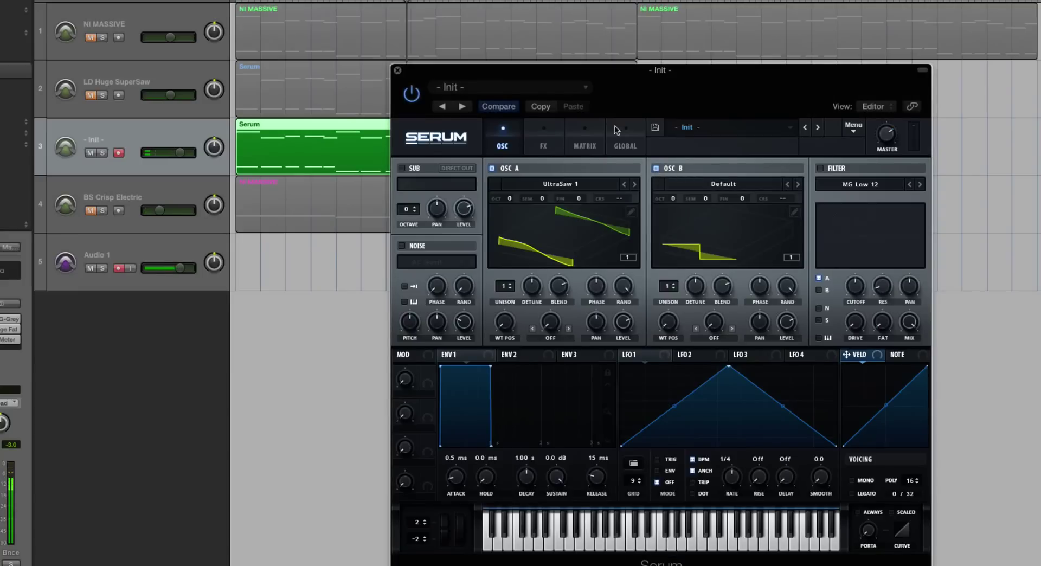
pyautogui.moveTo(602, 75); pyautogui.dragTo(437, 50)
pyautogui.click(492, 144)
pyautogui.click(492, 144)
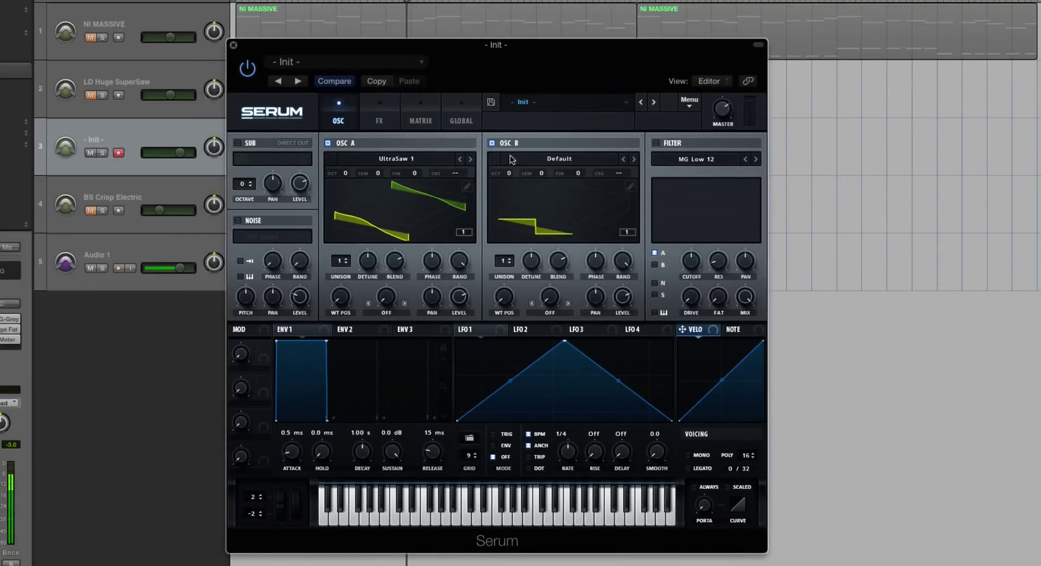
pyautogui.click(548, 158)
pyautogui.moveTo(591, 323)
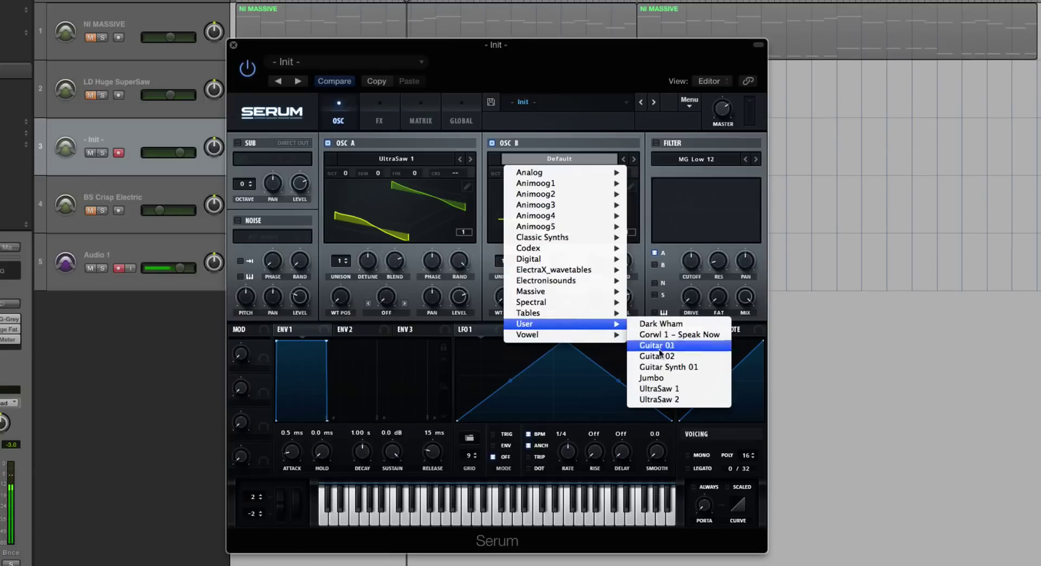
pyautogui.click(658, 399)
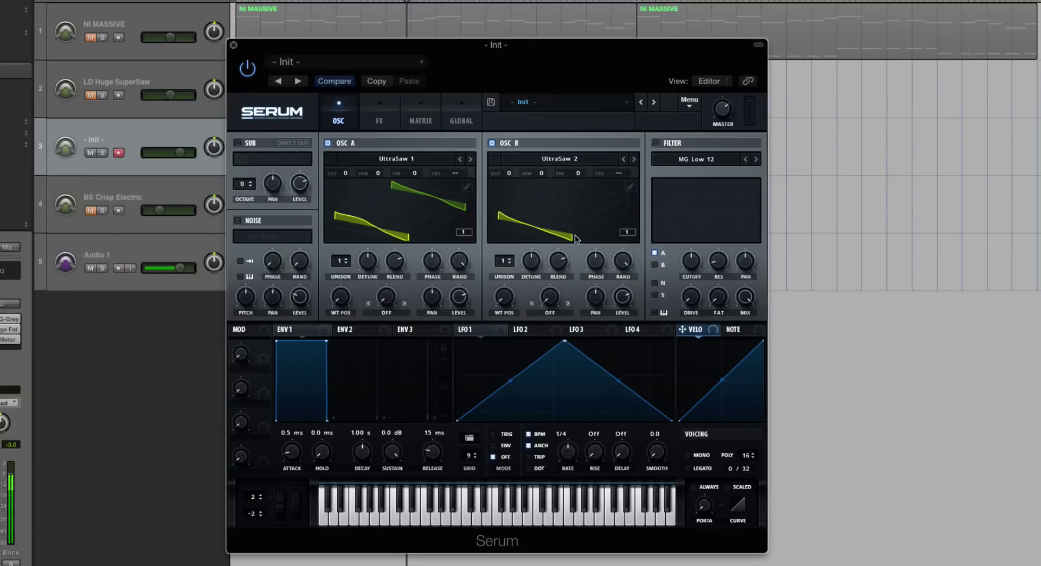
pyautogui.click(629, 186)
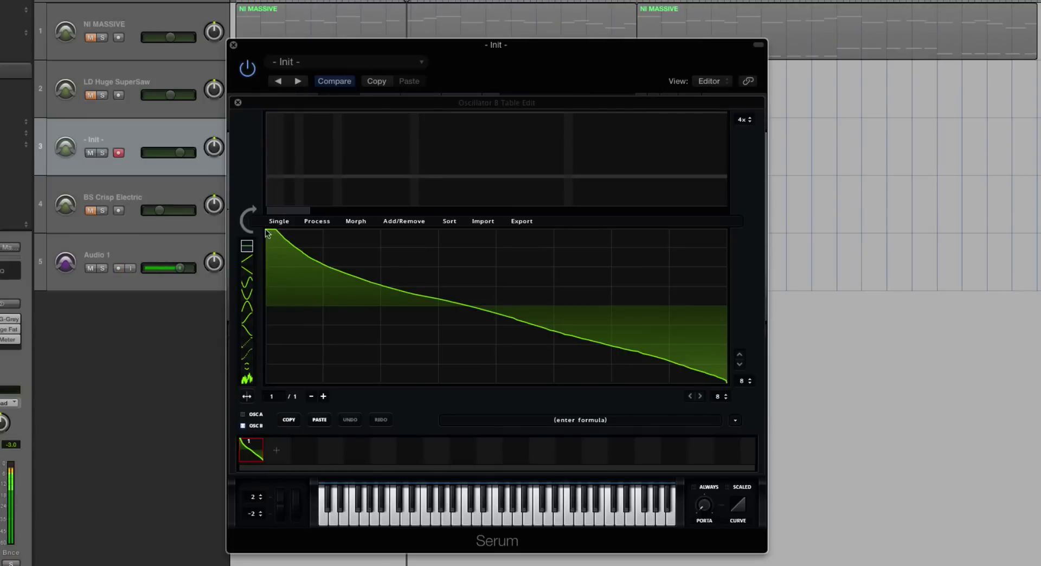
pyautogui.click(237, 102)
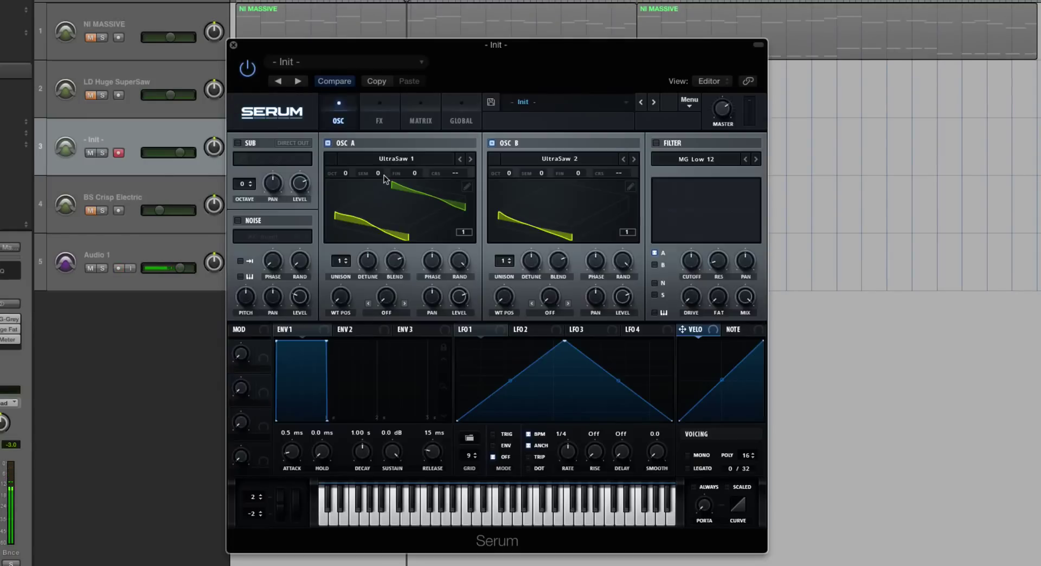
# Set unison to 8 voices on oscillator A and 9 on B, with A's detune at 0.17
pyautogui.press('space')
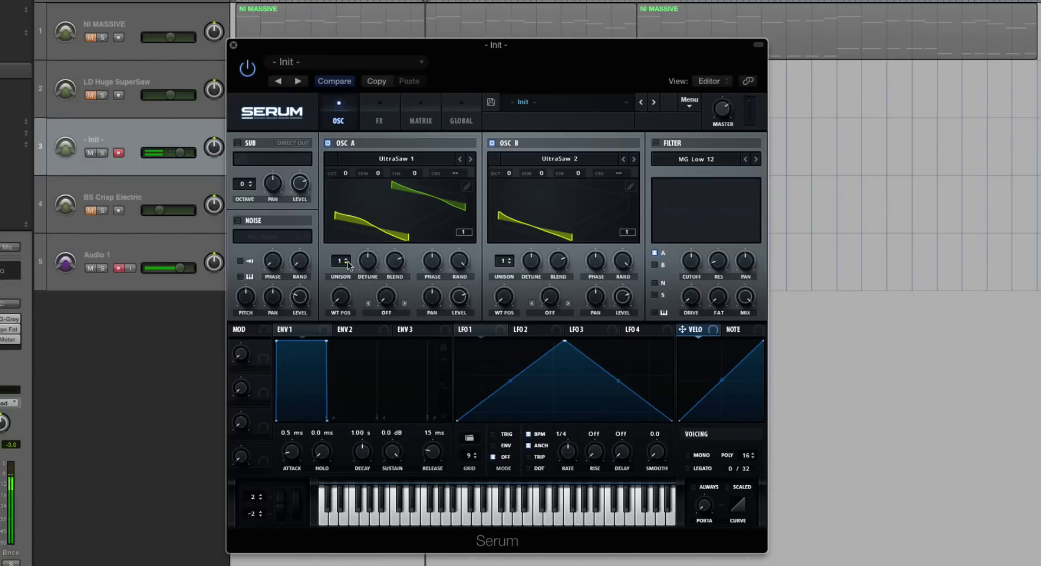
pyautogui.moveTo(347, 265); pyautogui.dragTo(347, 196)
pyautogui.moveTo(500, 263); pyautogui.dragTo(494, 181)
pyautogui.press('space')
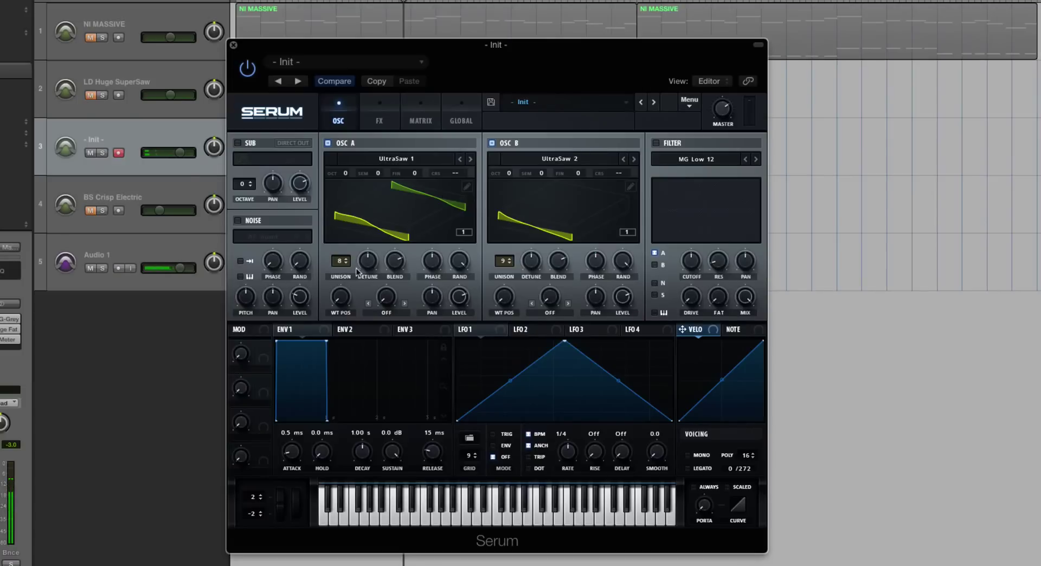
pyautogui.moveTo(367, 263); pyautogui.dragTo(369, 278)
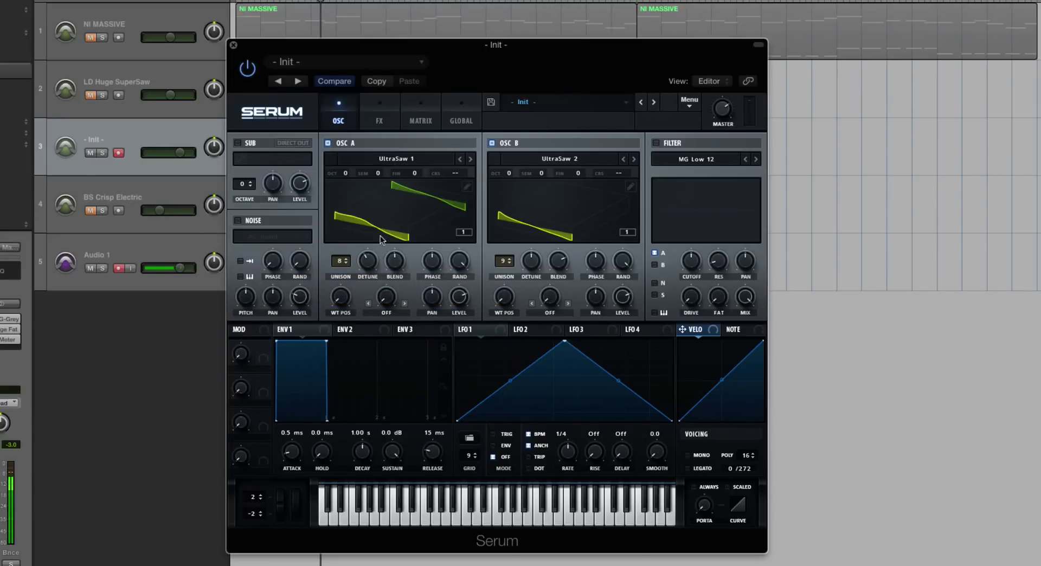
# Adjust oscillator A's unison blend knob to about 74
pyautogui.moveTo(396, 259)
pyautogui.mouseDown()
pyautogui.moveTo(394, 286)
pyautogui.moveTo(398, 219)
pyautogui.moveTo(396, 271)
pyautogui.mouseUp()
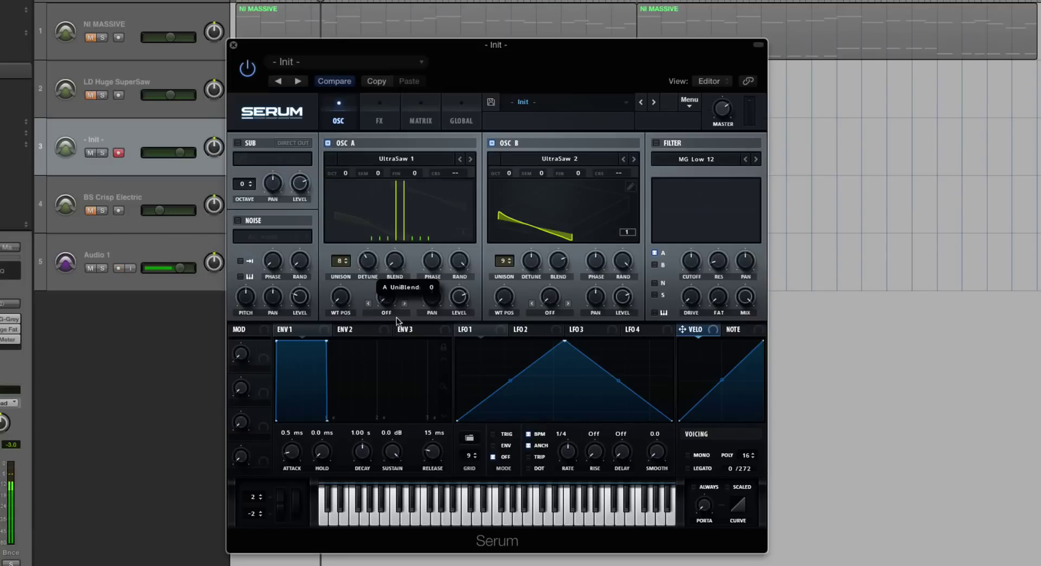
pyautogui.moveTo(396, 320); pyautogui.dragTo(400, 307)
pyautogui.moveTo(395, 262)
pyautogui.mouseDown()
pyautogui.moveTo(398, 285)
pyautogui.moveTo(388, 264)
pyautogui.mouseUp()
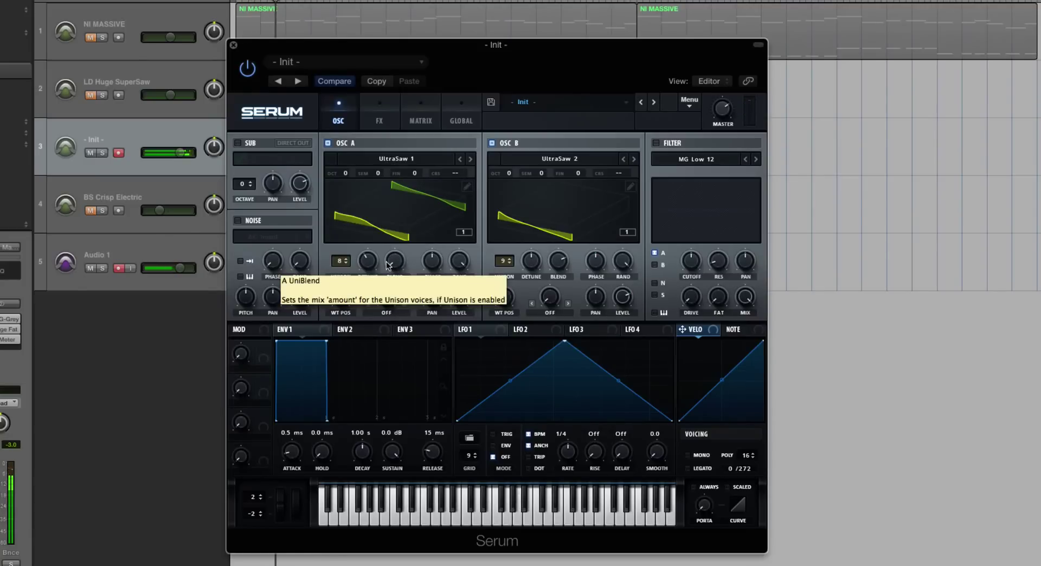
pyautogui.moveTo(388, 265); pyautogui.dragTo(397, 228)
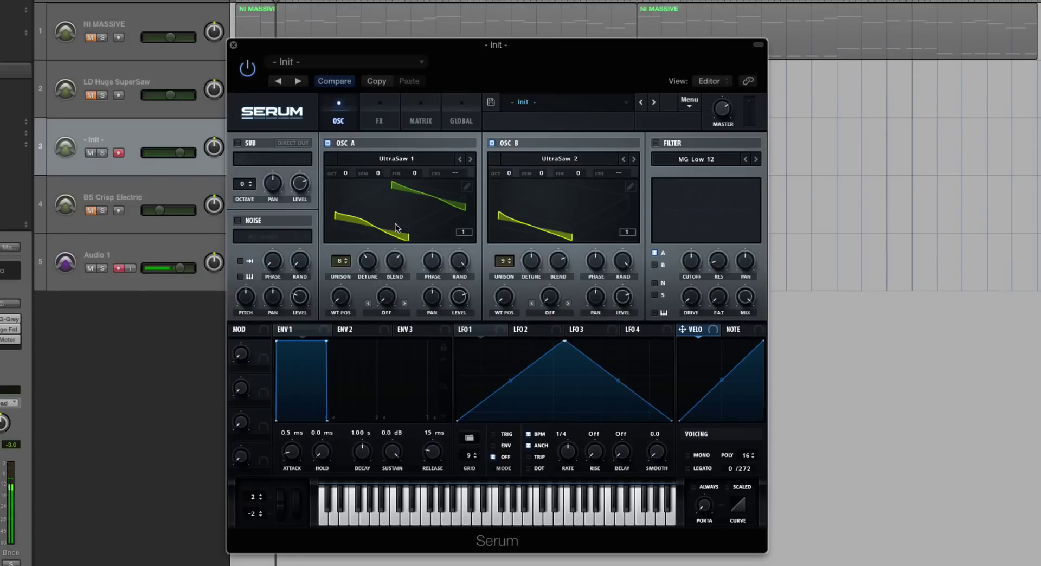
pyautogui.moveTo(395, 260); pyautogui.dragTo(401, 263)
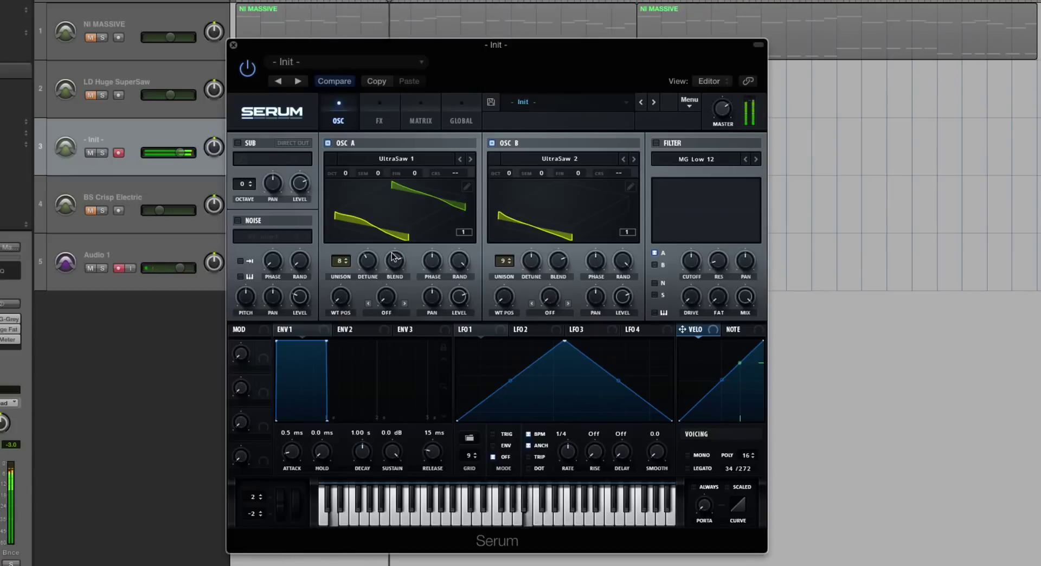
# Set oscillator A's phase to 0 and lower its random phase to about 75%
pyautogui.moveTo(431, 259)
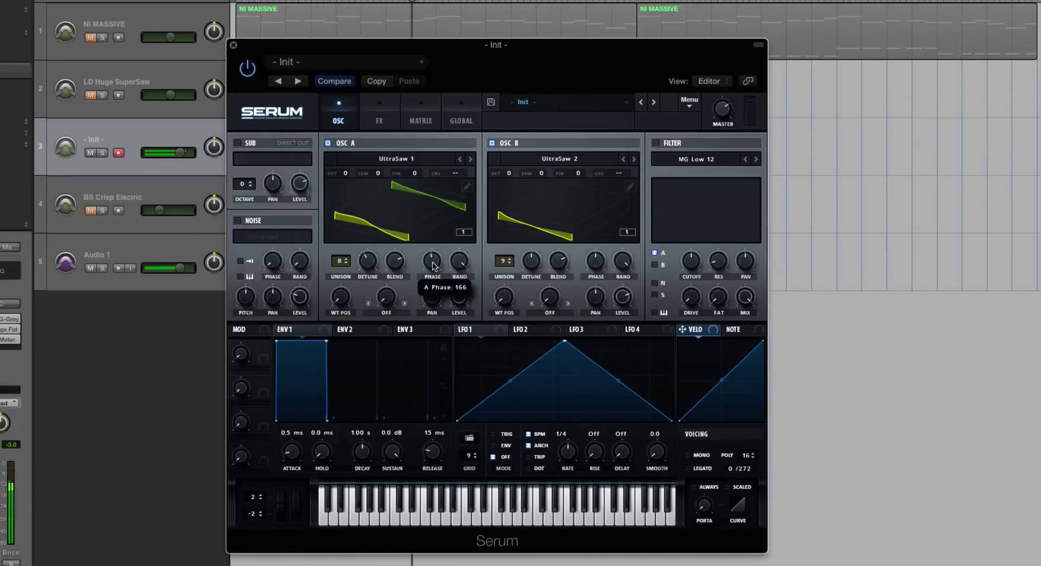
pyautogui.moveTo(432, 265); pyautogui.dragTo(436, 344)
pyautogui.press('space')
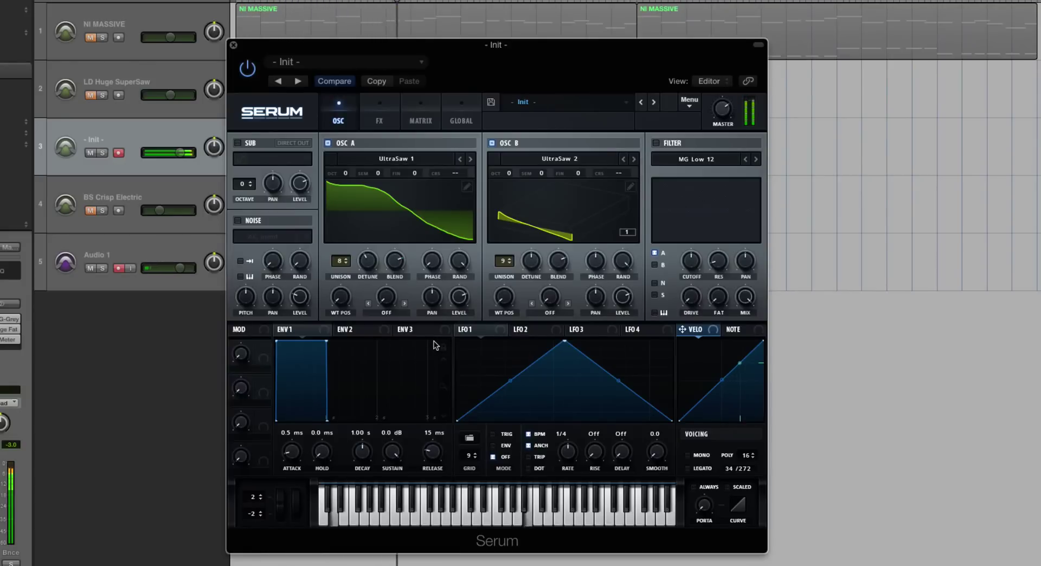
pyautogui.press('space')
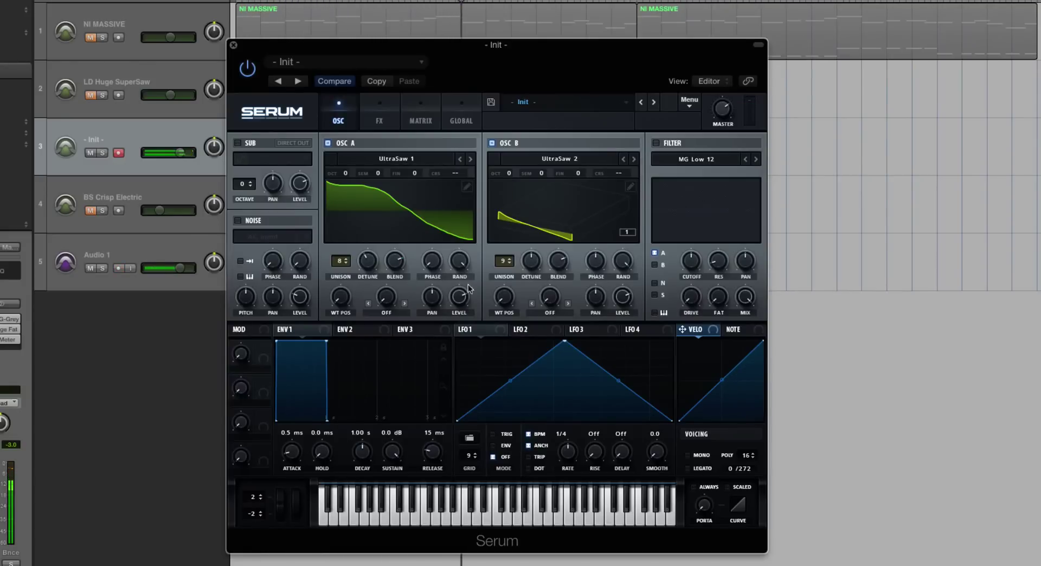
pyautogui.moveTo(462, 282)
pyautogui.moveTo(462, 282); pyautogui.dragTo(464, 304)
# Nudge oscillator A's wavetable position up, view it in 2D, and toggle oscillator B off and on
pyautogui.moveTo(462, 265)
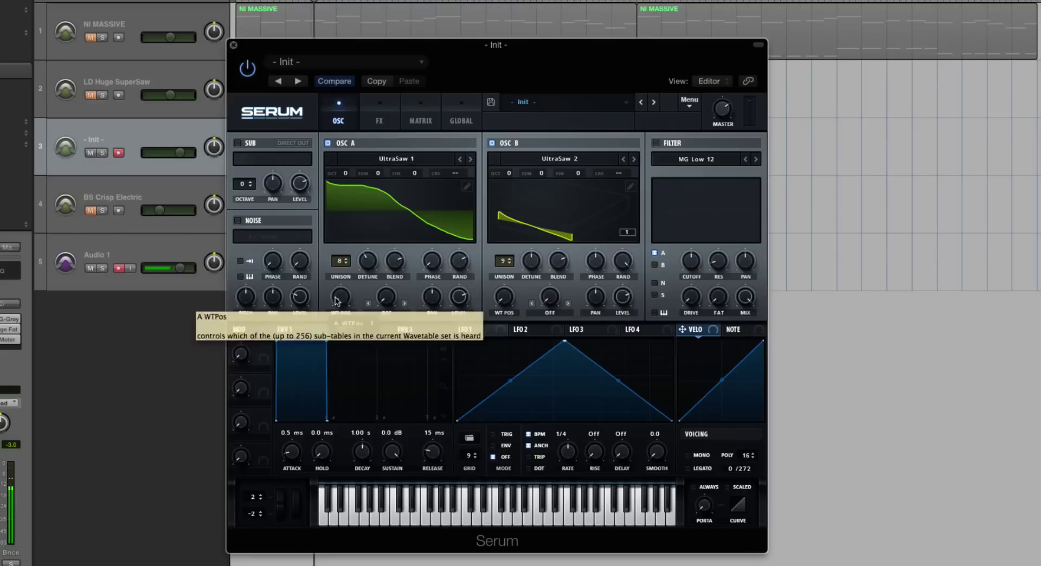
pyautogui.moveTo(333, 298); pyautogui.dragTo(336, 281)
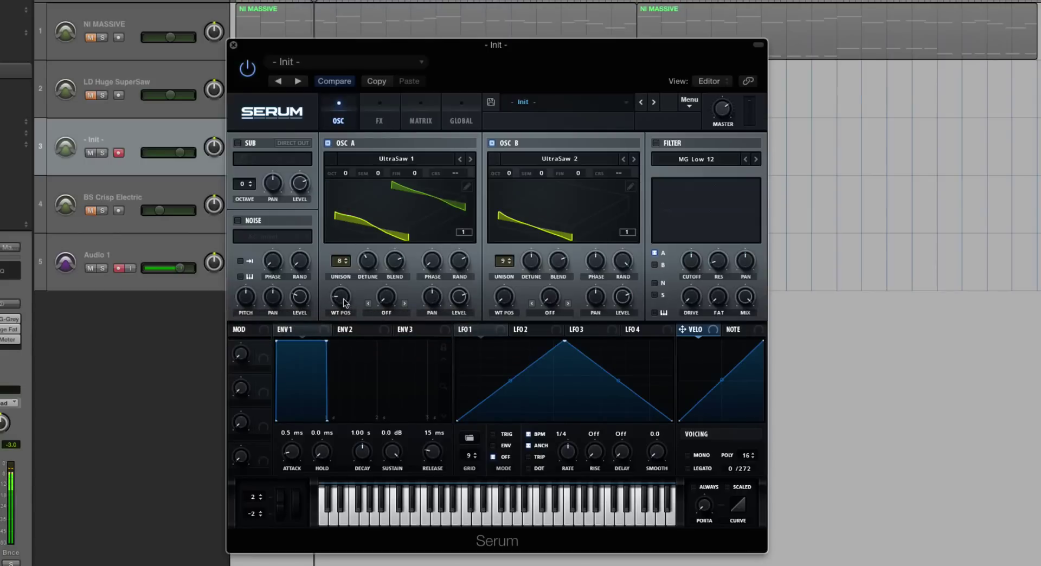
pyautogui.click(416, 208)
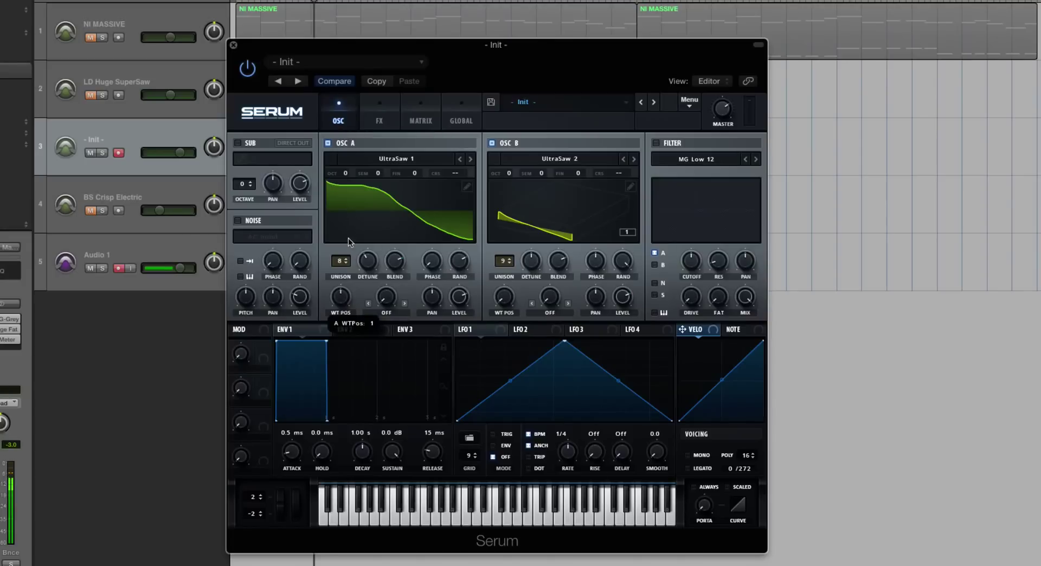
pyautogui.moveTo(349, 297)
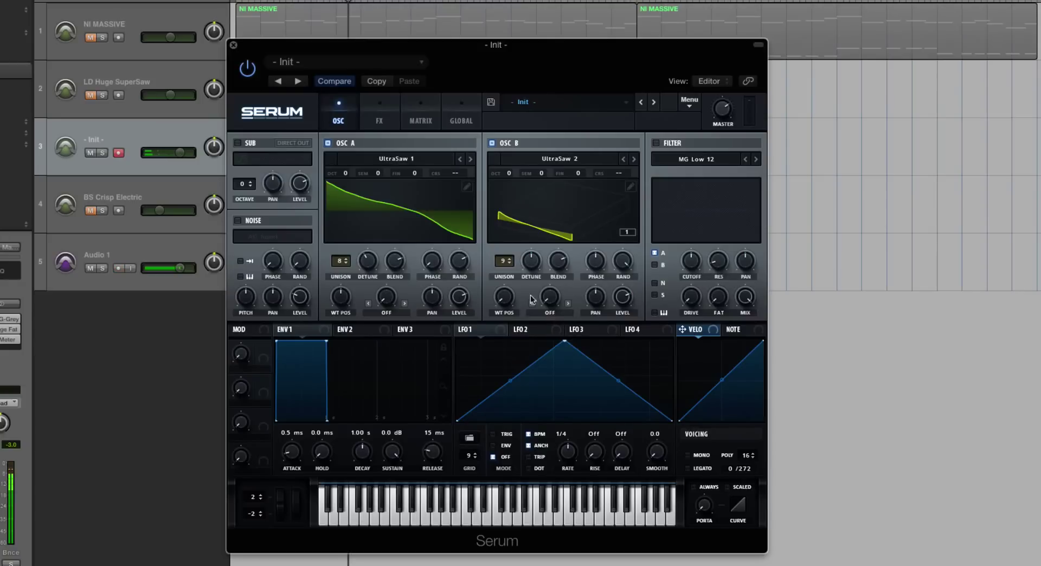
pyautogui.click(491, 143)
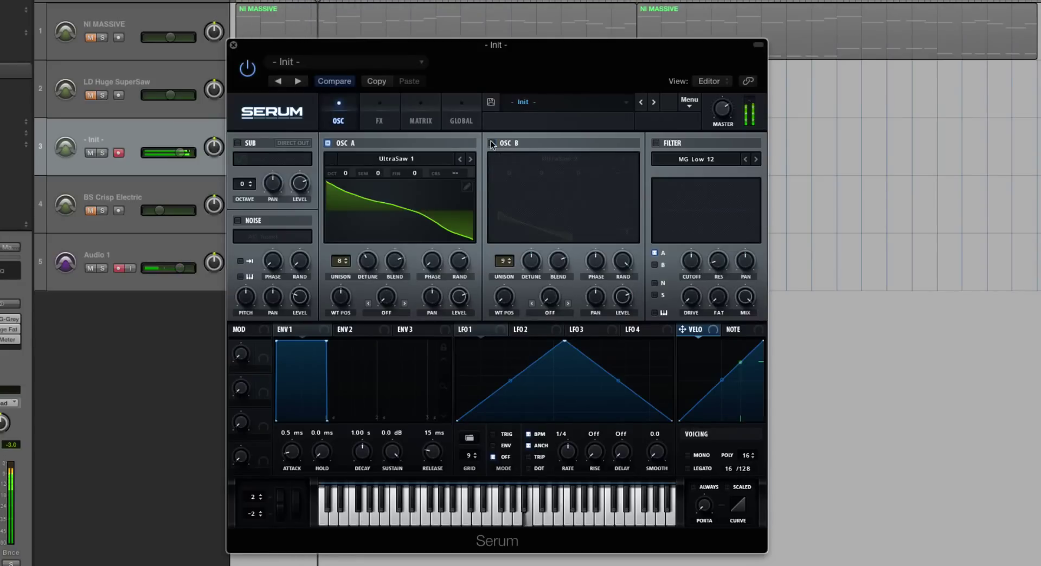
pyautogui.click(492, 143)
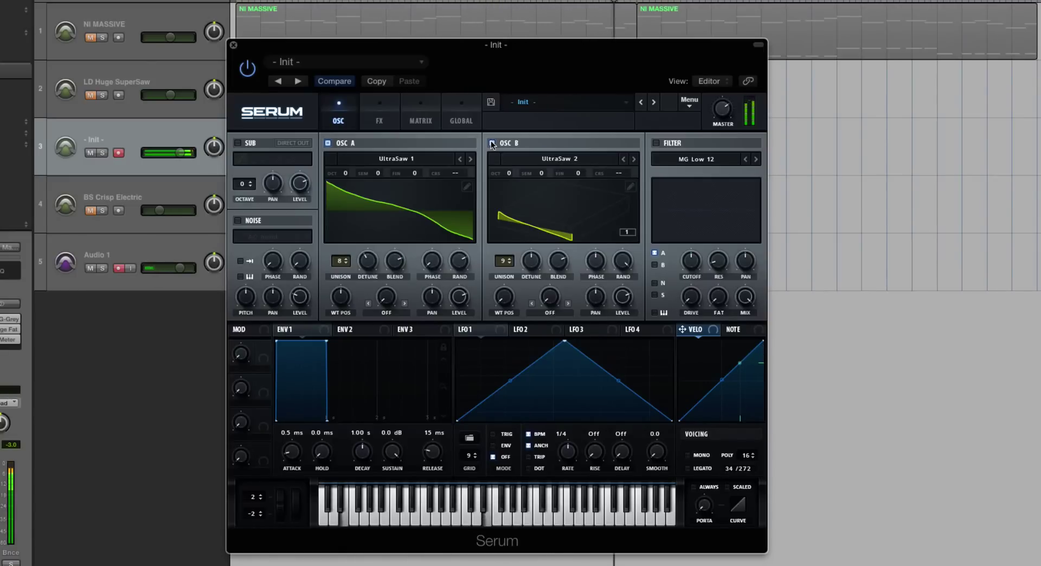
# On the Global page, switch oscillator A's unison mode from Linear to Super
pyautogui.click(464, 113)
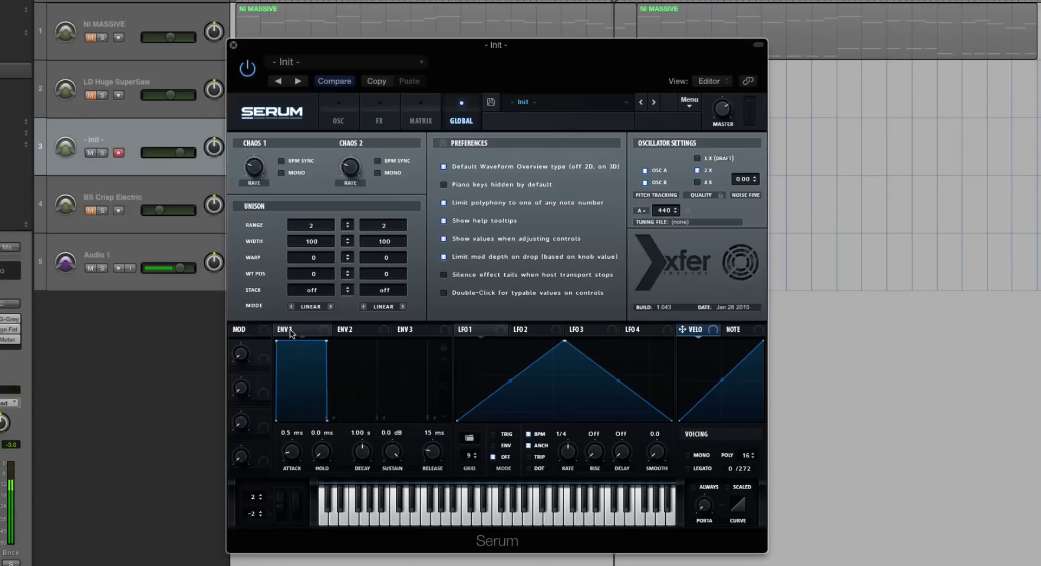
pyautogui.click(311, 307)
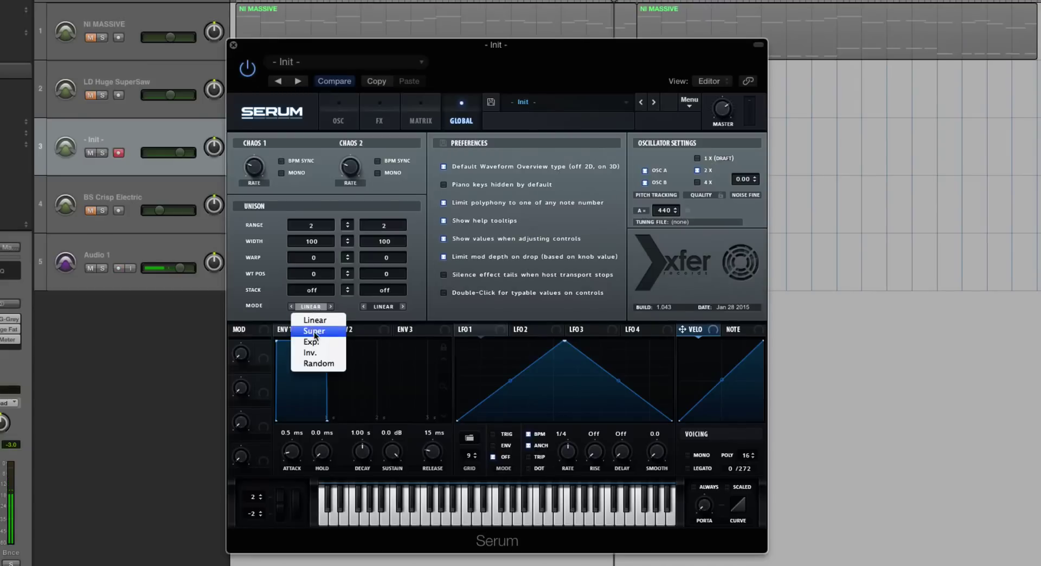
pyautogui.click(314, 331)
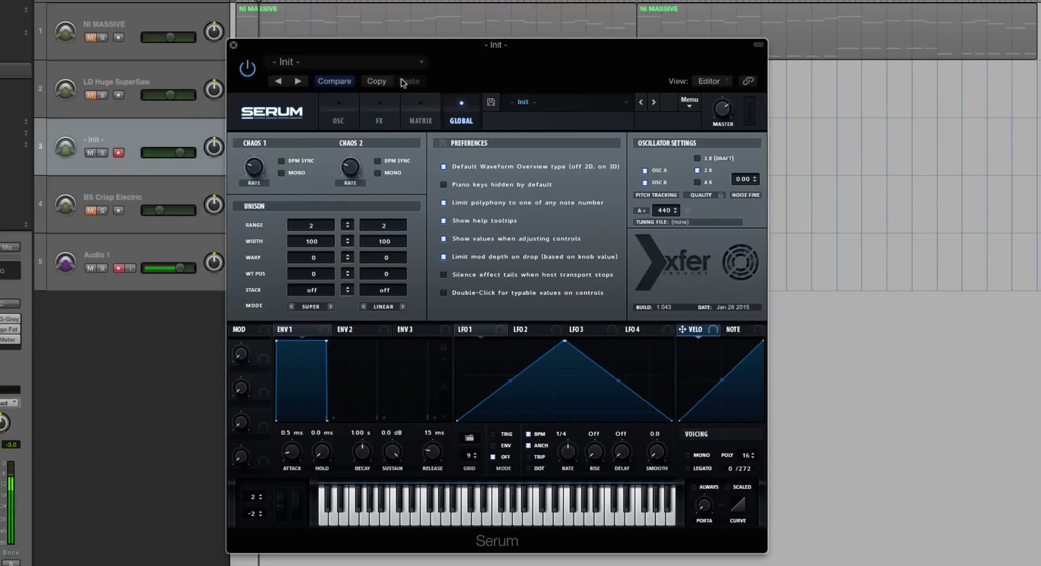
# Return to the oscillator page and check oscillator B's unison settings against oscillator A
pyautogui.click(344, 105)
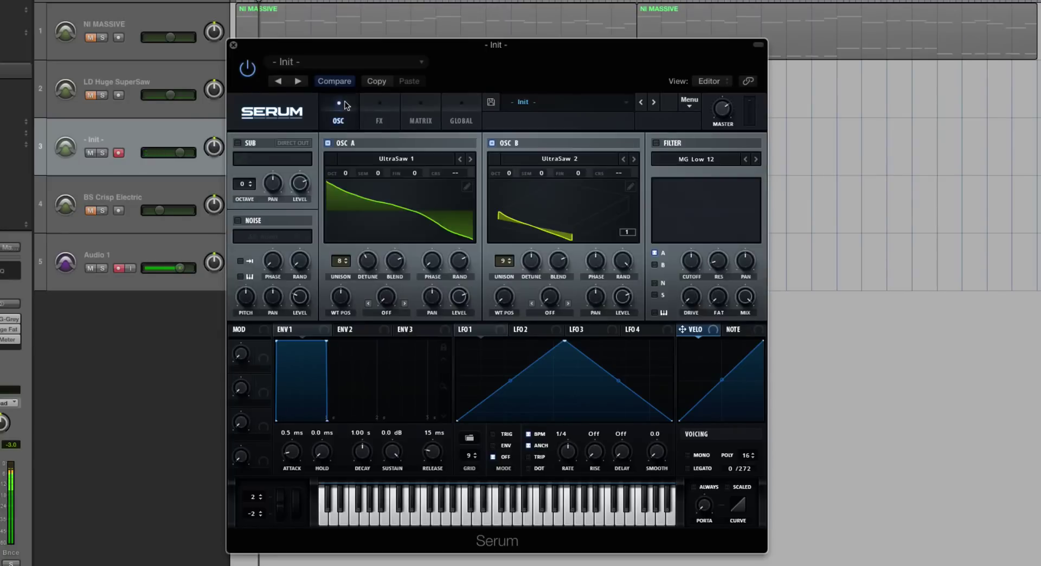
pyautogui.click(554, 265)
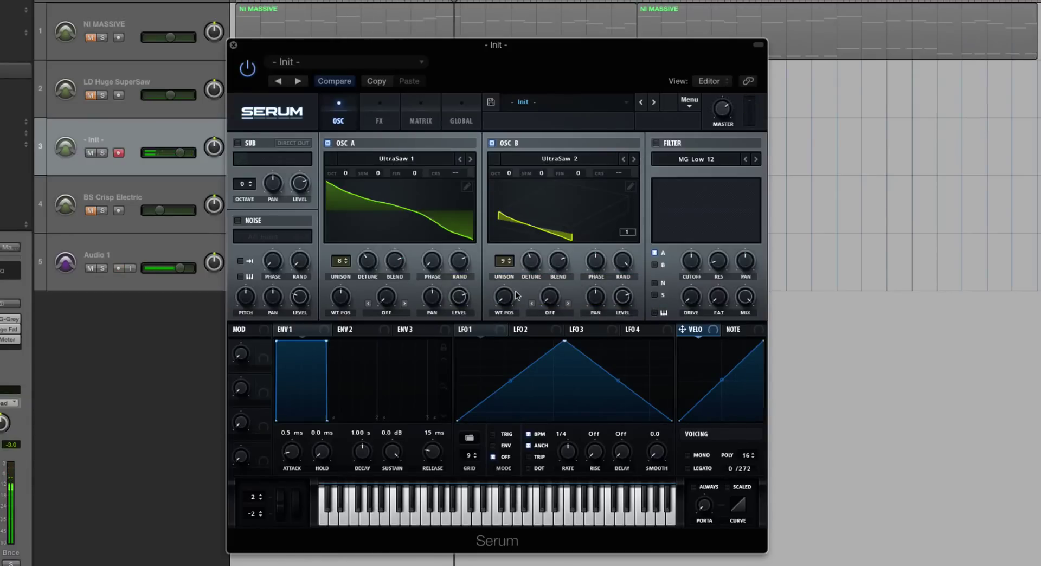
pyautogui.moveTo(515, 296)
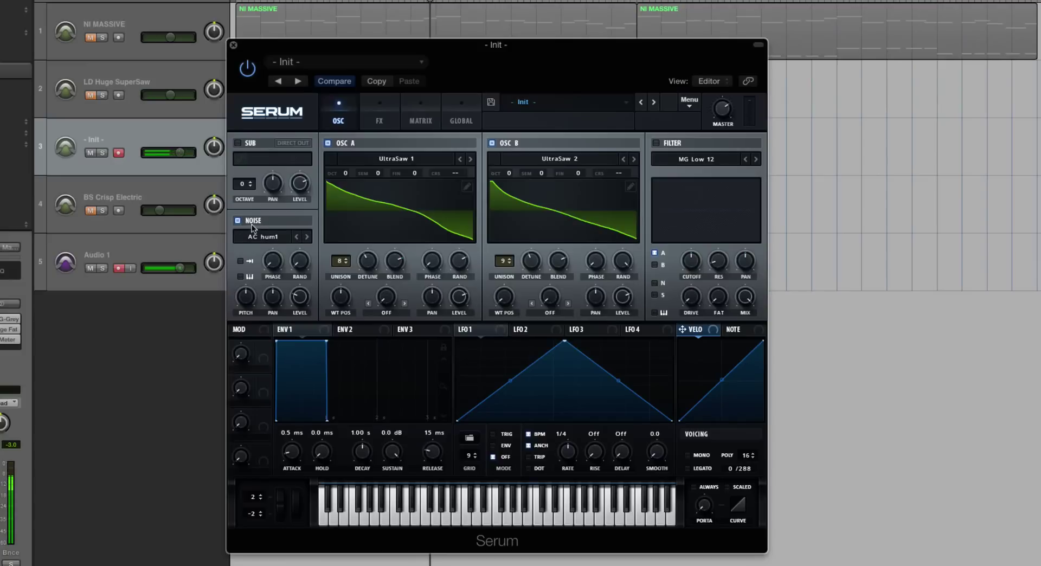
# Load the Analog J106 HP noise sample and turn the noise level up to about half
pyautogui.click(265, 237)
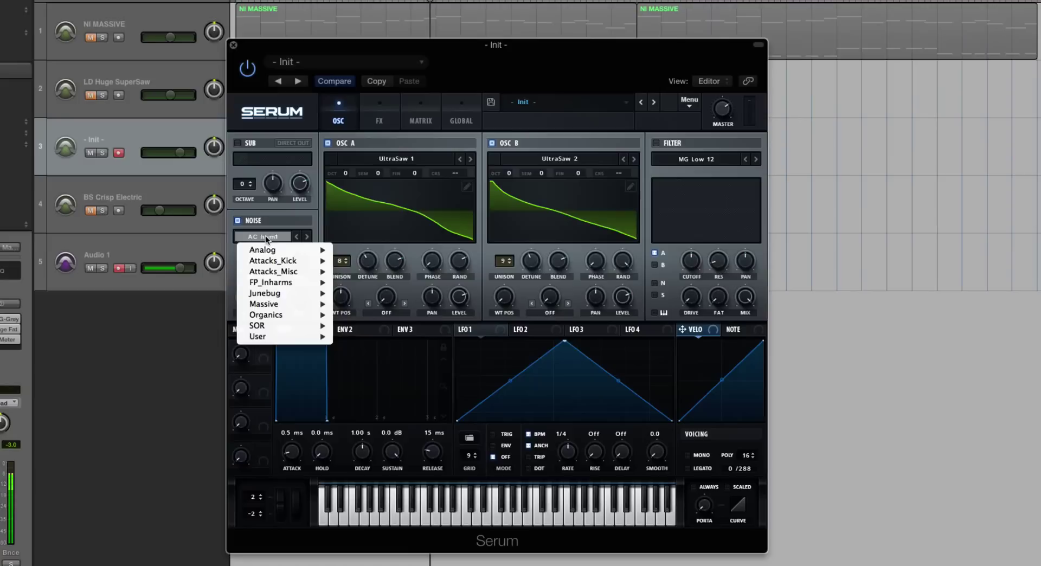
pyautogui.moveTo(286, 250)
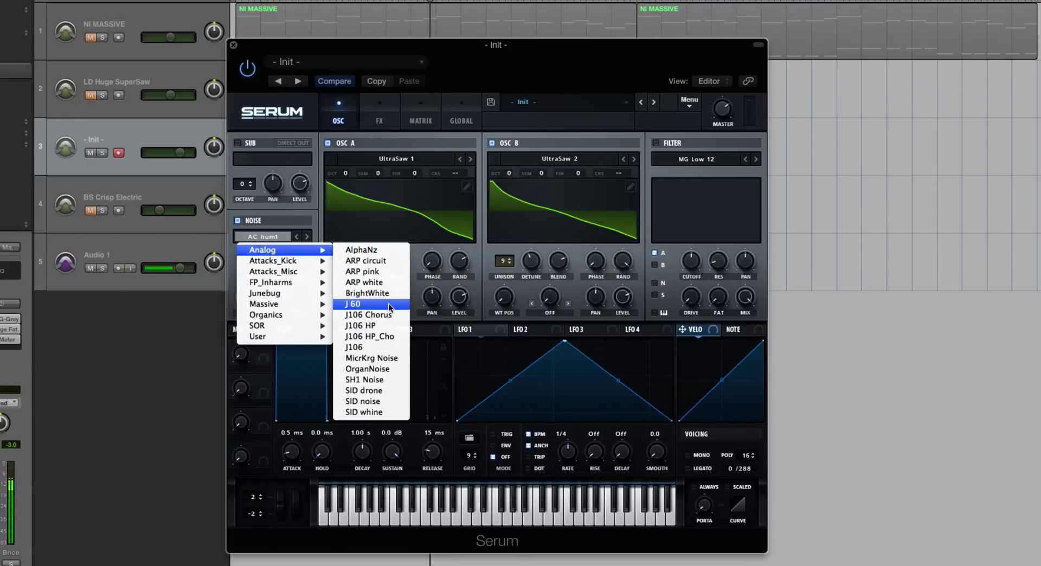
pyautogui.click(386, 325)
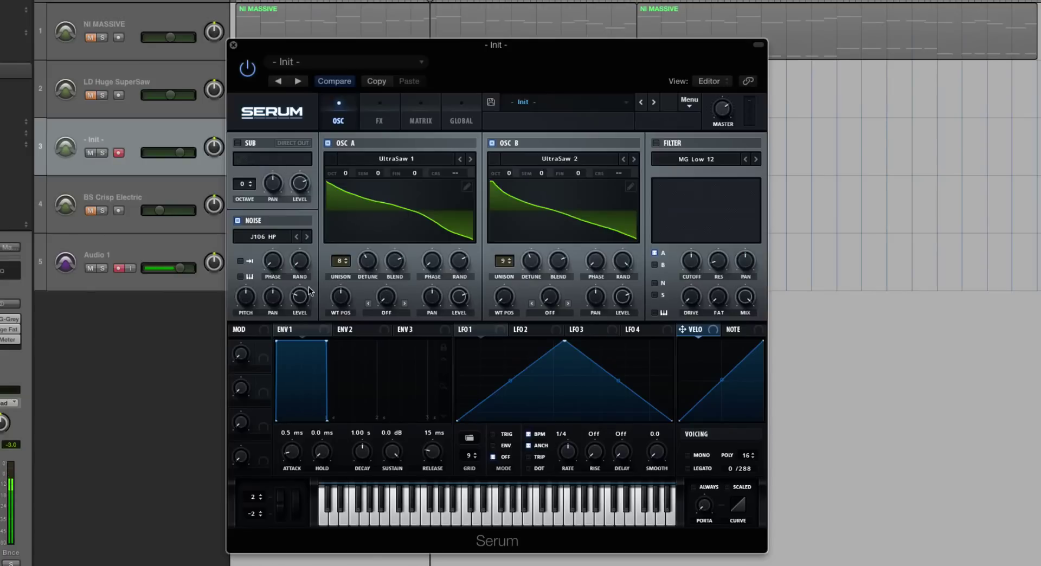
pyautogui.moveTo(307, 300); pyautogui.dragTo(307, 265)
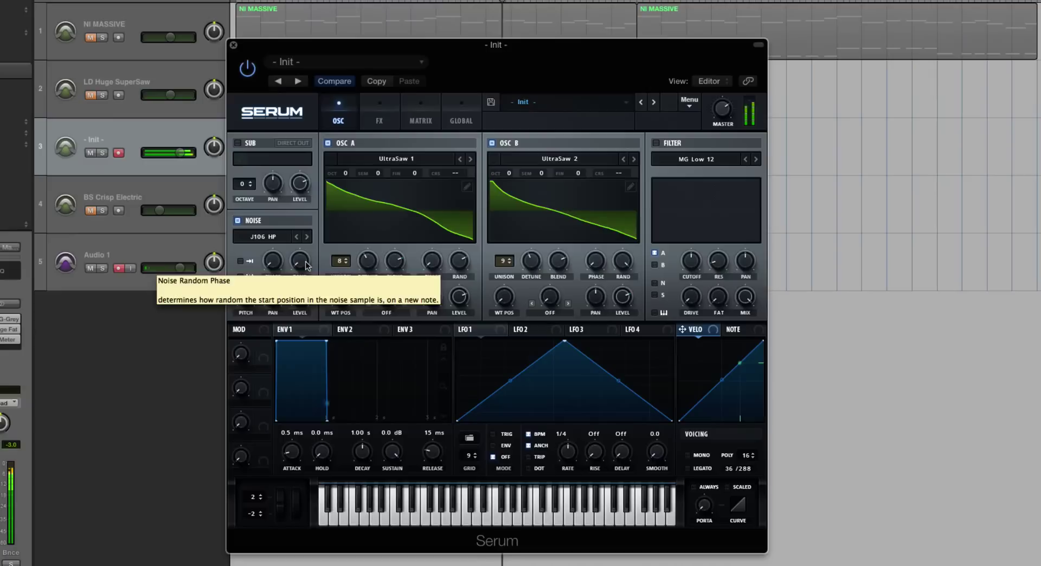
# Audition the noise alone by toggling OSC A and B, then lower track 3 and mute track 4
pyautogui.moveTo(302, 296)
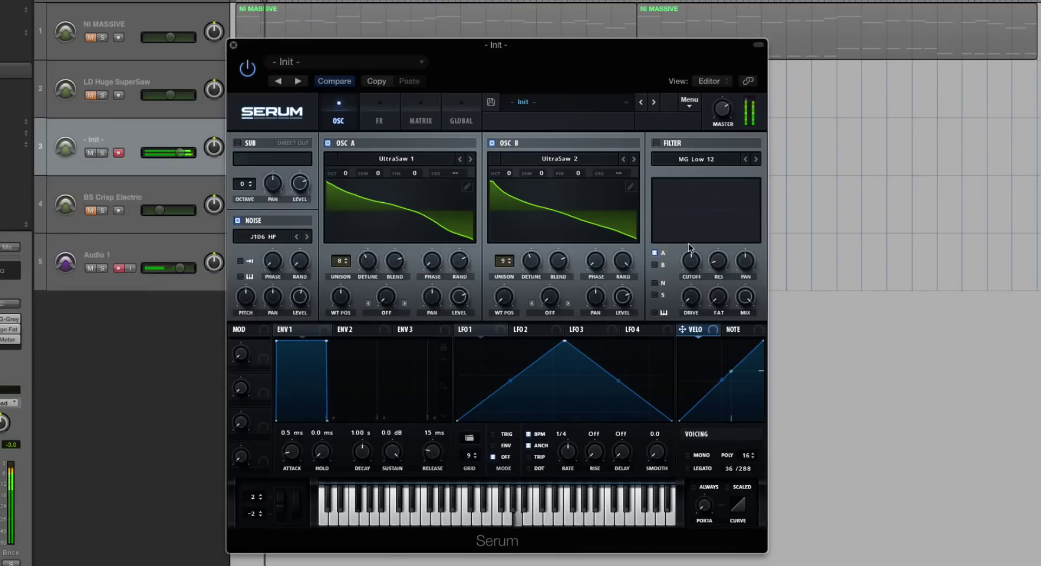
pyautogui.click(327, 143)
pyautogui.click(492, 144)
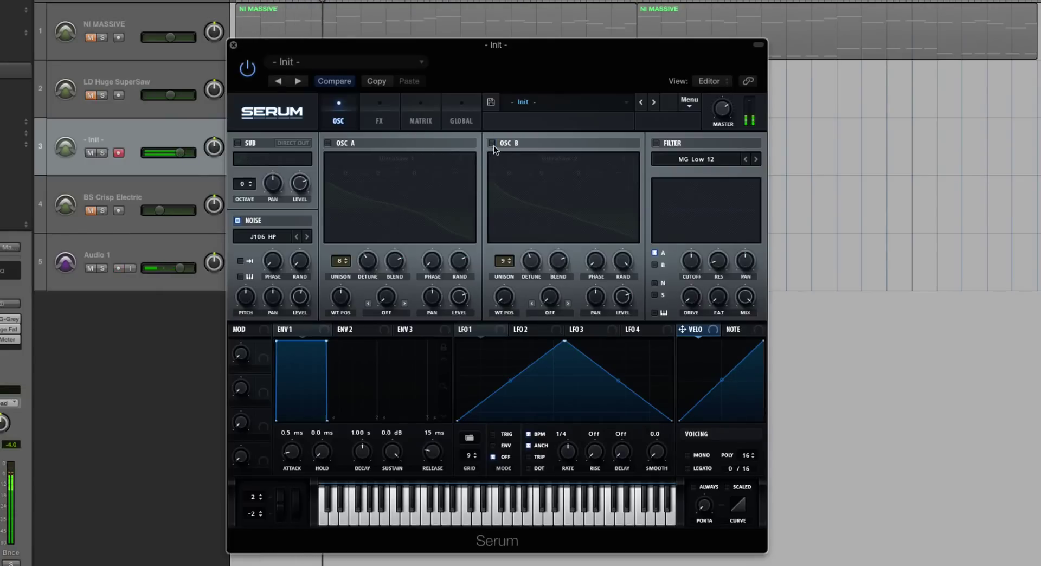
pyautogui.click(492, 143)
pyautogui.click(328, 143)
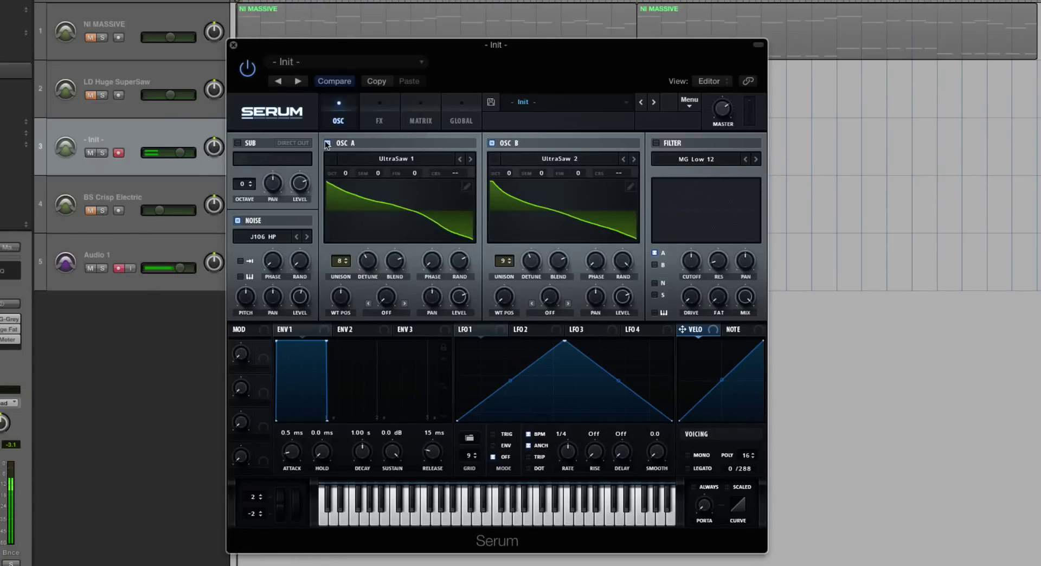
pyautogui.moveTo(181, 153); pyautogui.dragTo(176, 153)
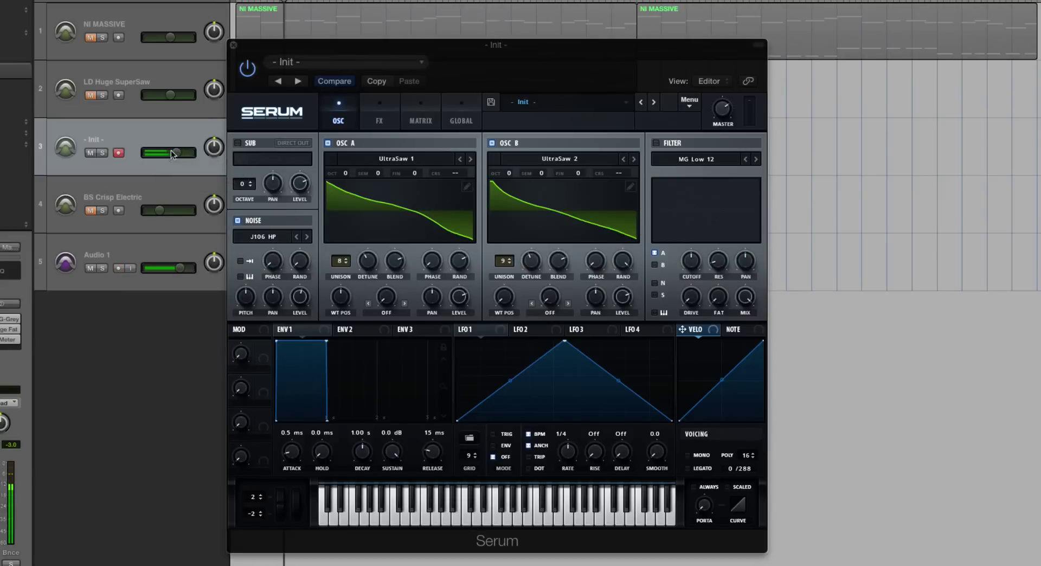
pyautogui.click(90, 211)
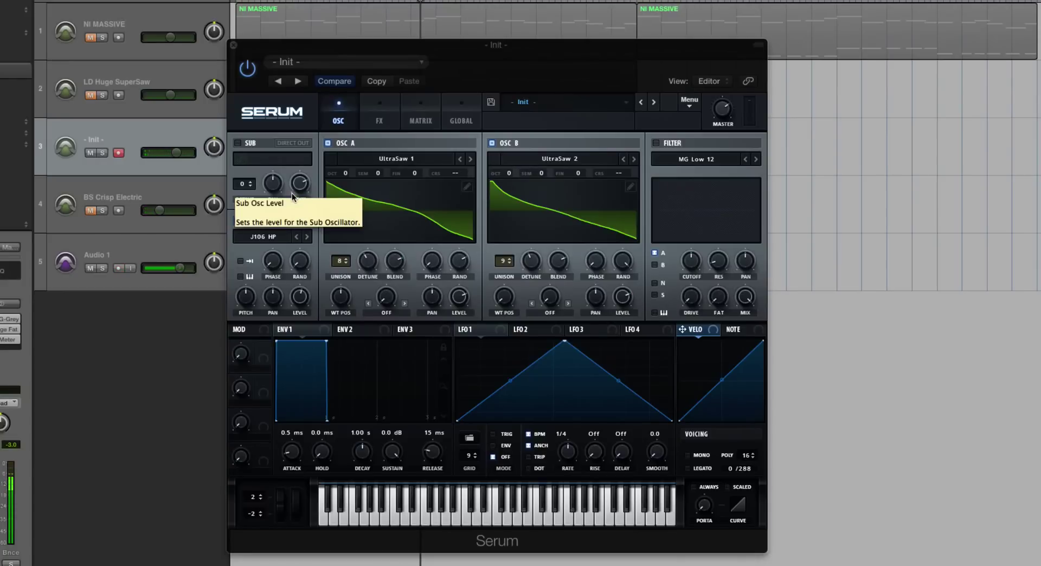
# Turn on the sub oscillator one octave down, soloed by disabling OSC A, OSC B and noise
pyautogui.click(237, 143)
pyautogui.click(279, 159)
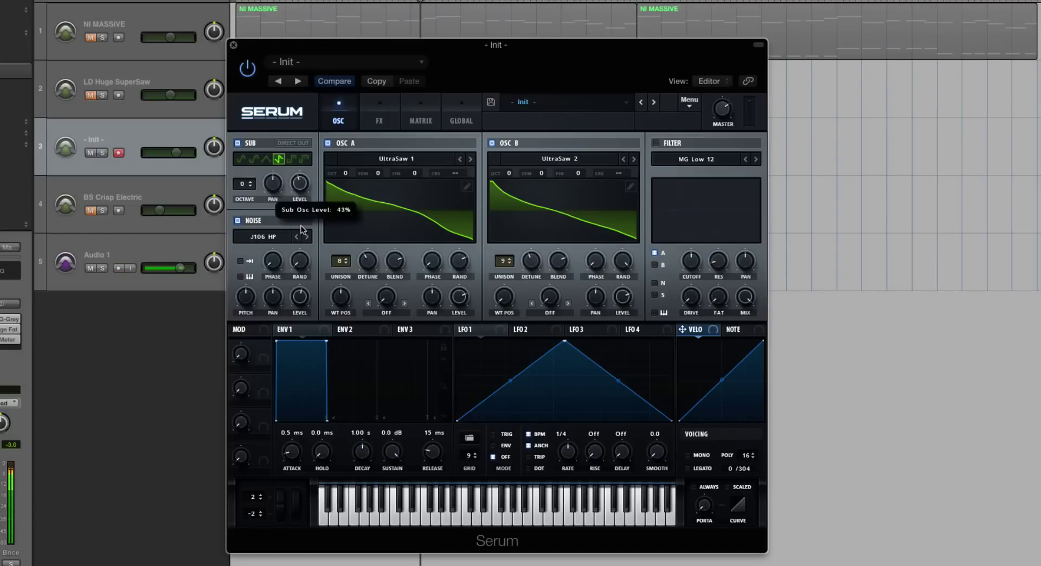
pyautogui.click(328, 143)
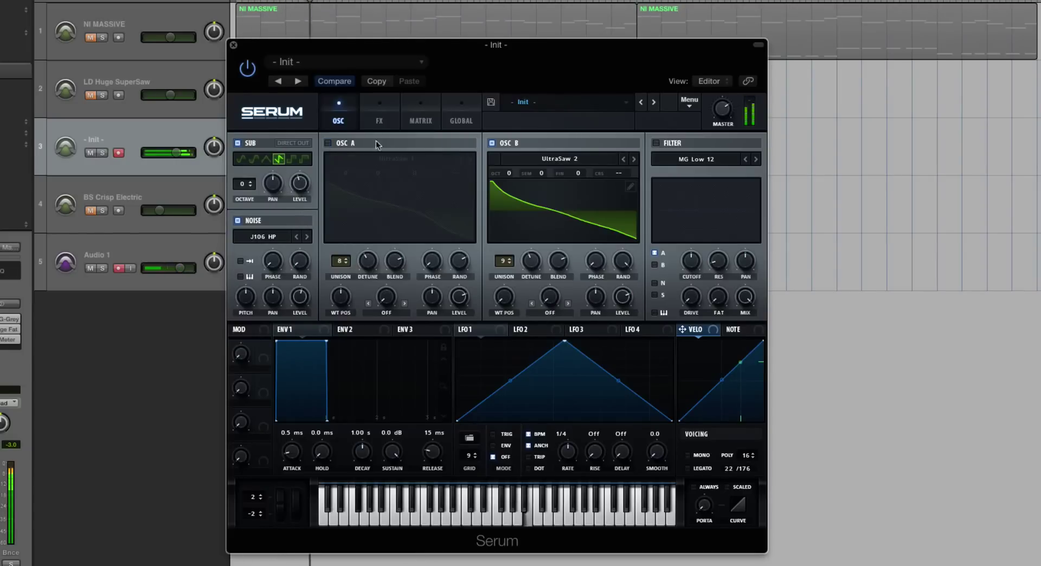
pyautogui.click(492, 143)
pyautogui.click(237, 221)
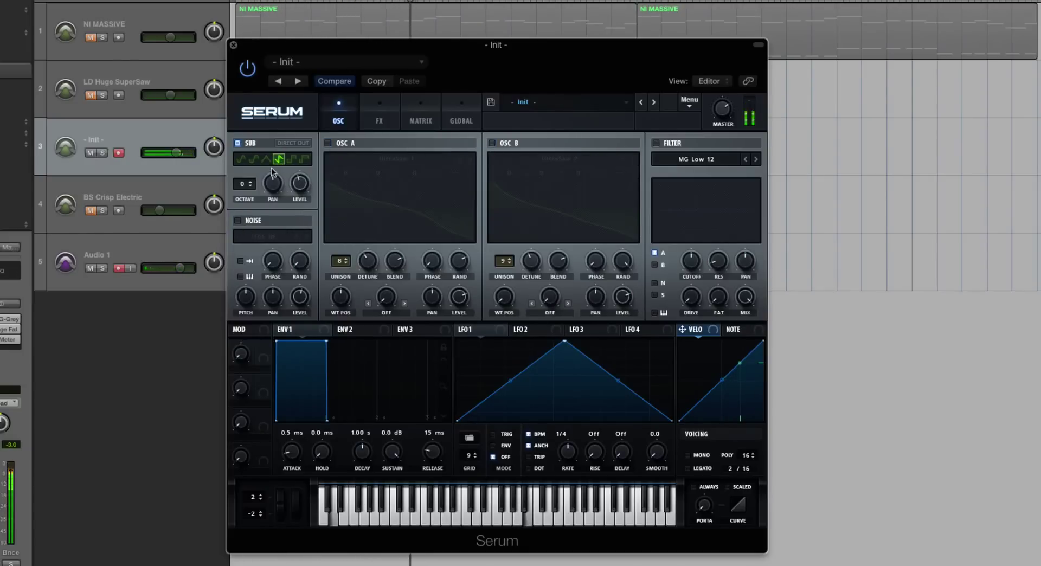
pyautogui.click(250, 186)
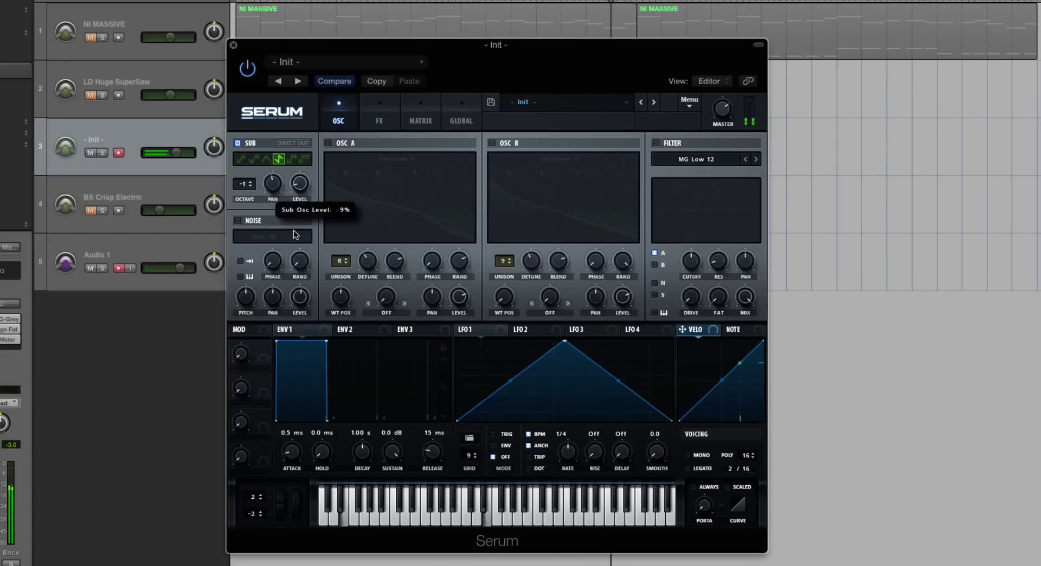
# Re-enable oscillators A and B, try the triangle sub waveform, then revert to the previous one
pyautogui.moveTo(276, 183)
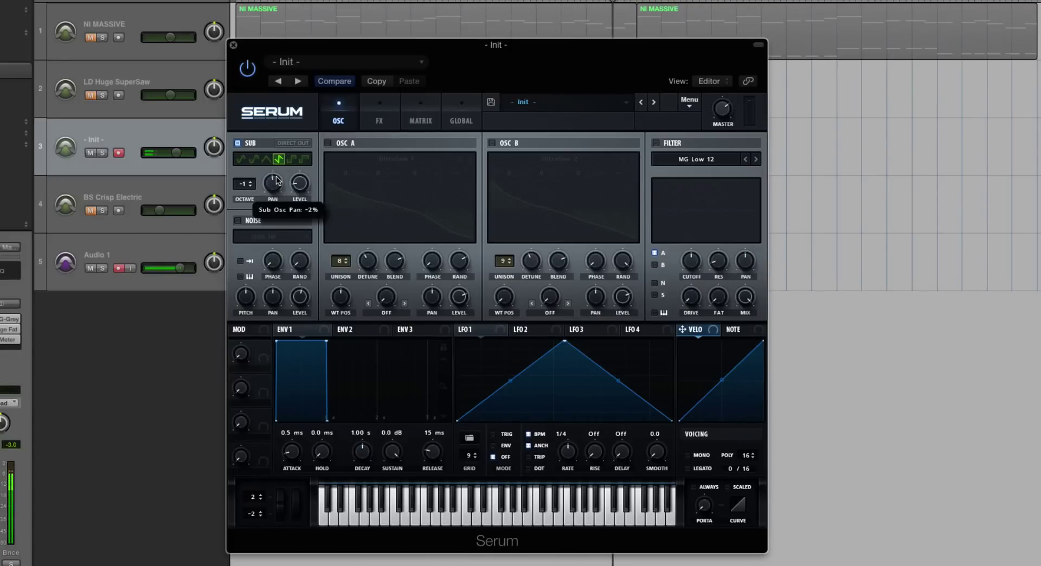
pyautogui.click(327, 143)
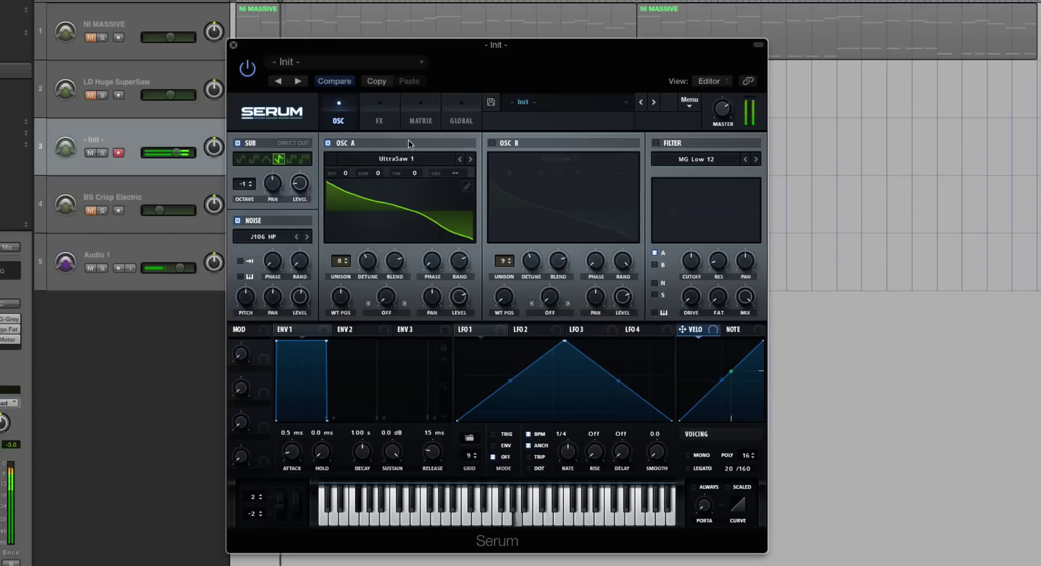
pyautogui.click(491, 143)
pyautogui.moveTo(303, 189)
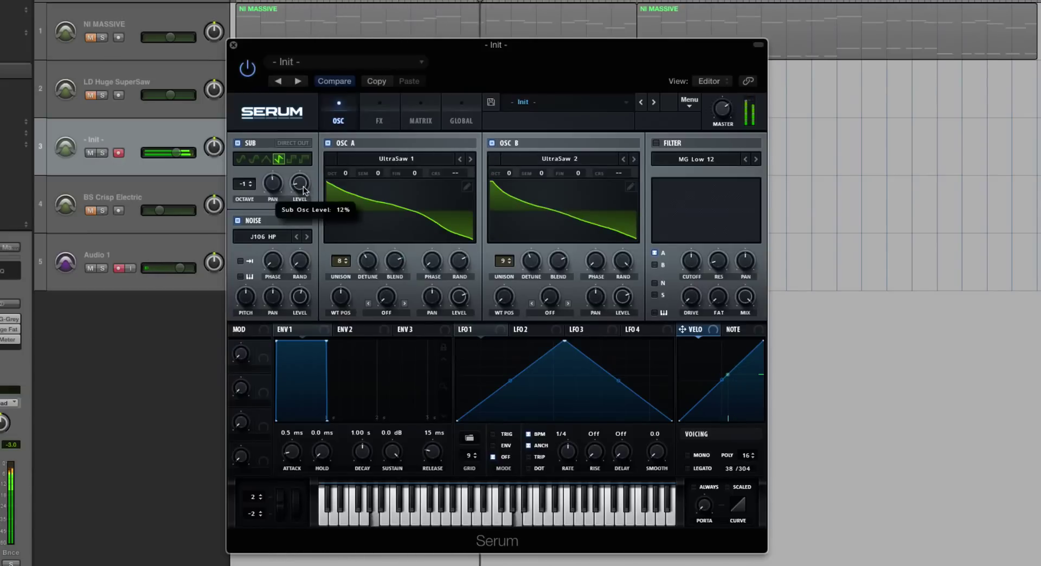
pyautogui.click(266, 159)
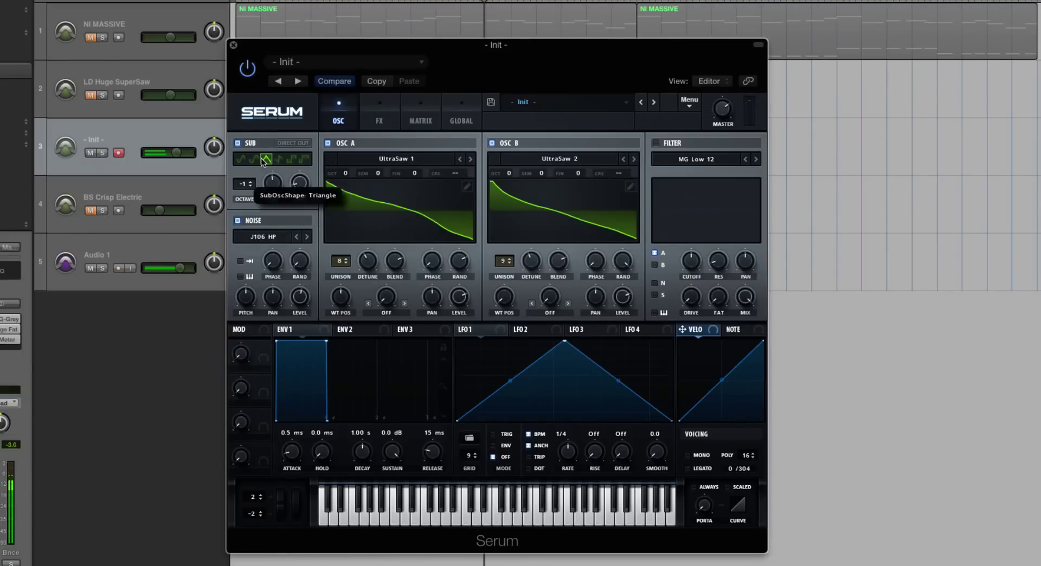
pyautogui.click(278, 159)
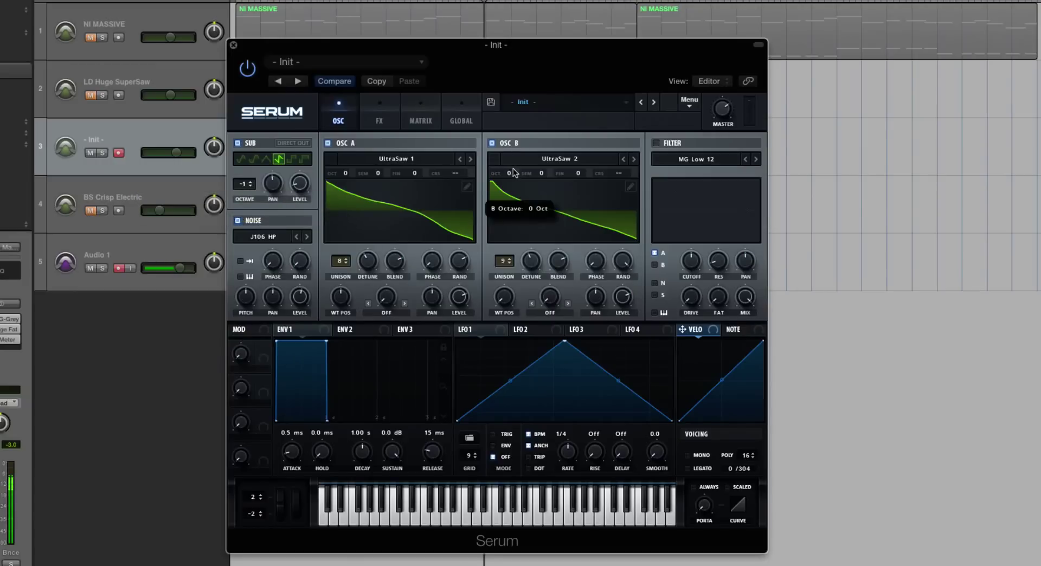
# Fine-tune OSC B up to 13 cents and audition it, checking its unison detune amount
pyautogui.press('space')
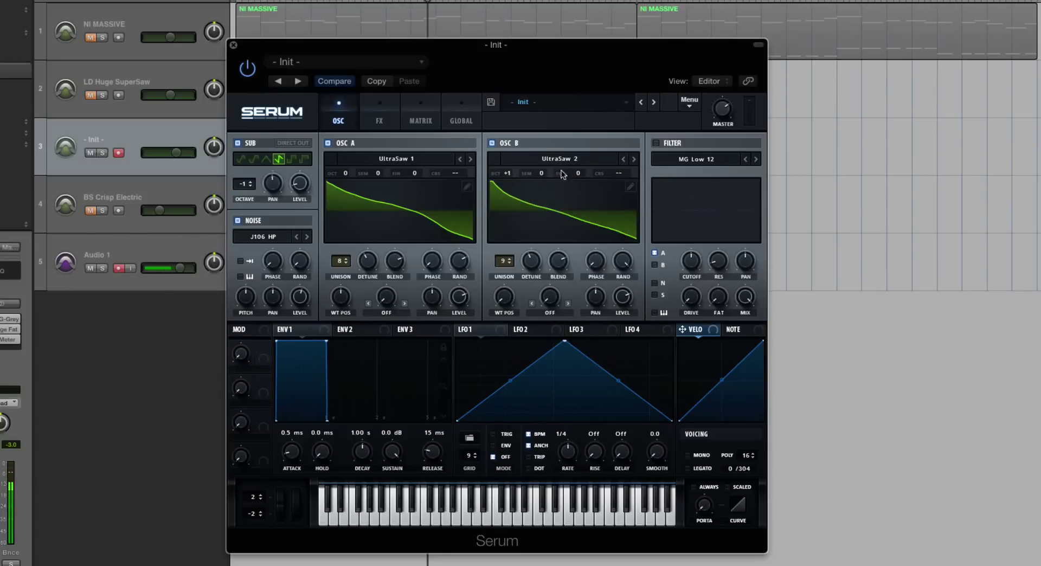
pyautogui.moveTo(582, 170); pyautogui.dragTo(582, 164)
pyautogui.press('space')
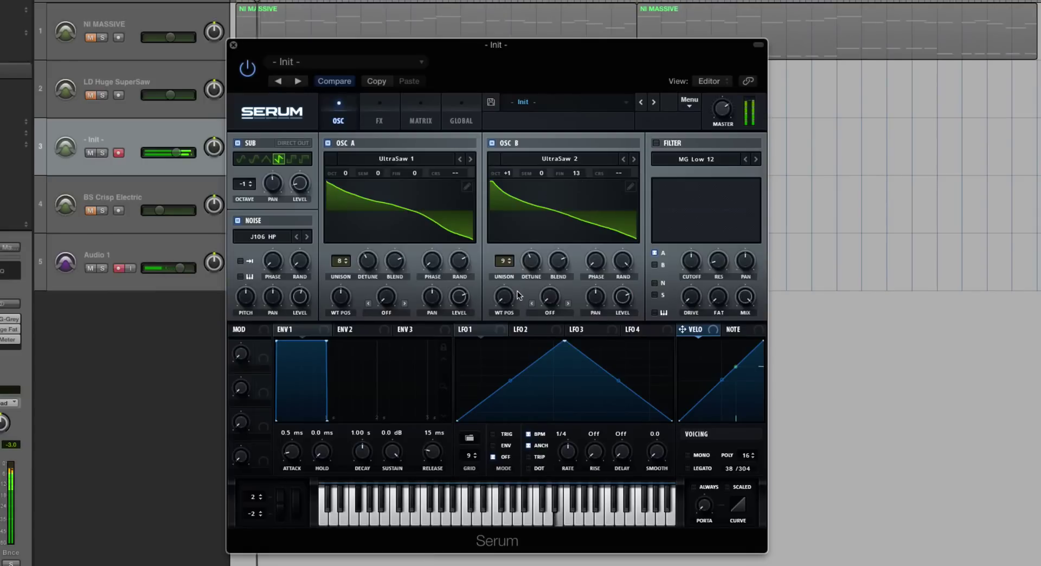
pyautogui.press('space')
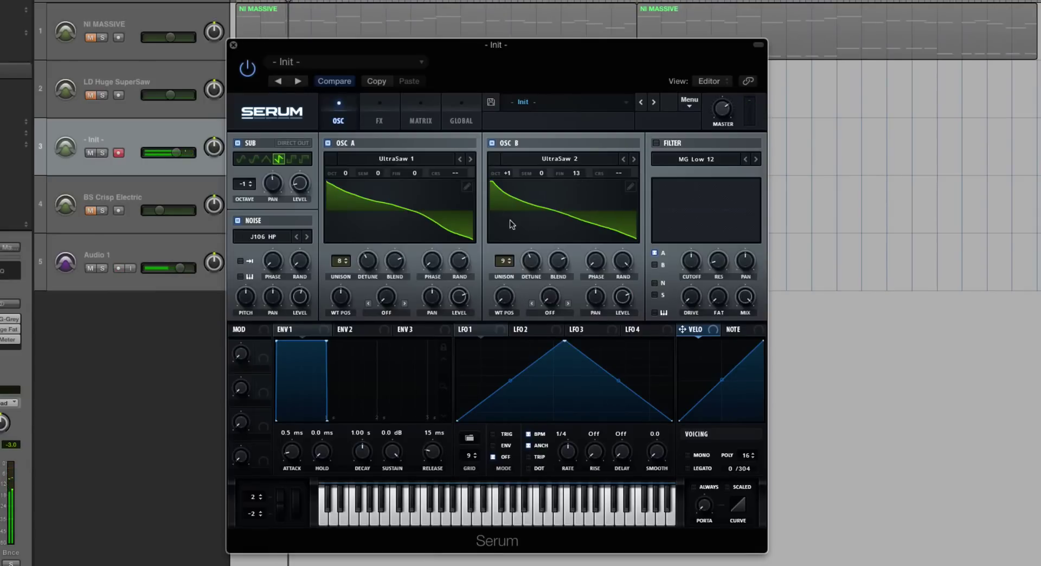
pyautogui.click(534, 268)
pyautogui.press('space')
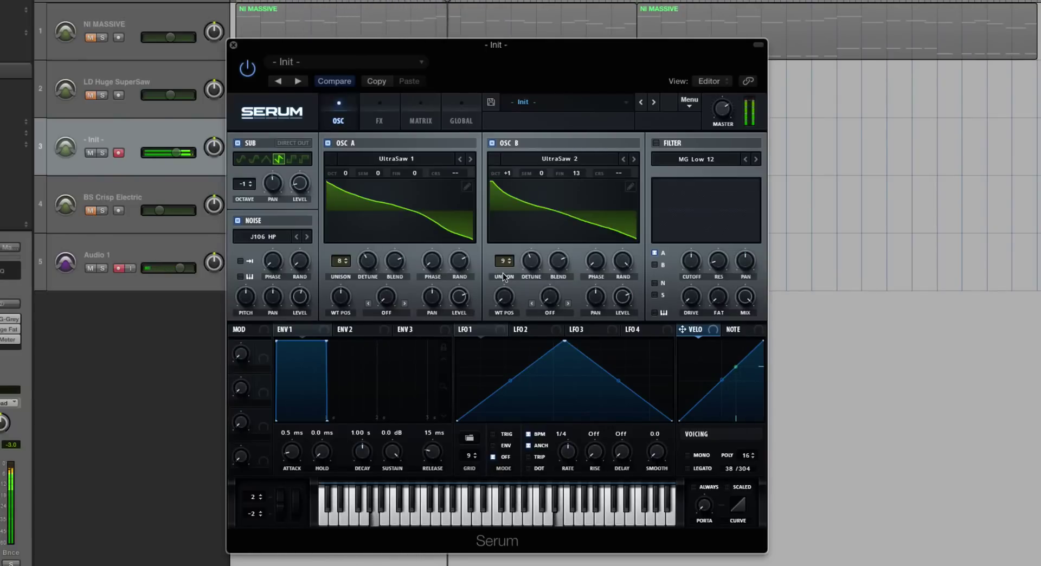
# Enable the MG Low 12 filter at 110 Hz cutoff and route oscillator B through it
pyautogui.click(655, 143)
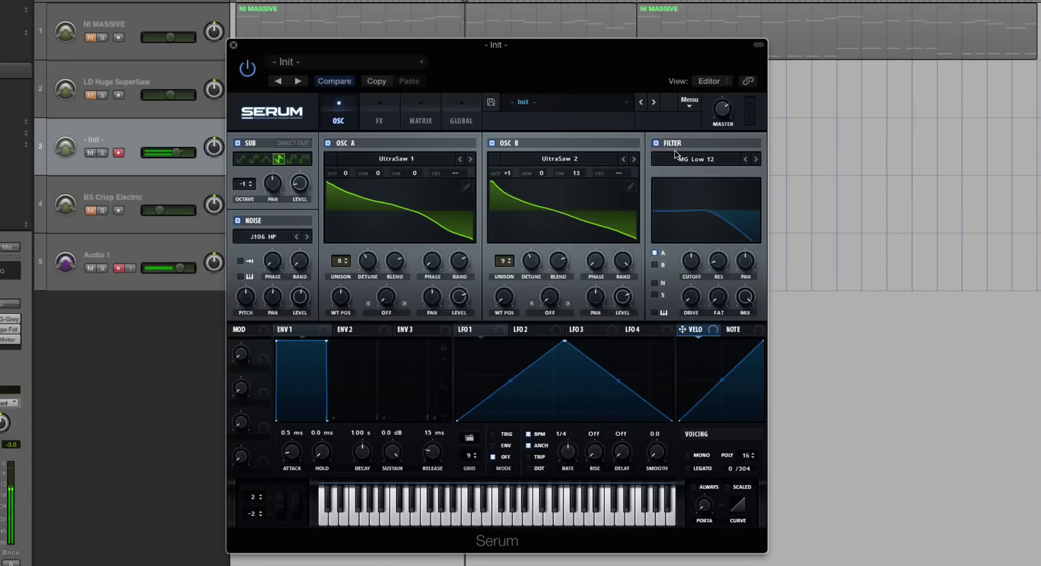
pyautogui.click(696, 158)
pyautogui.moveTo(697, 171)
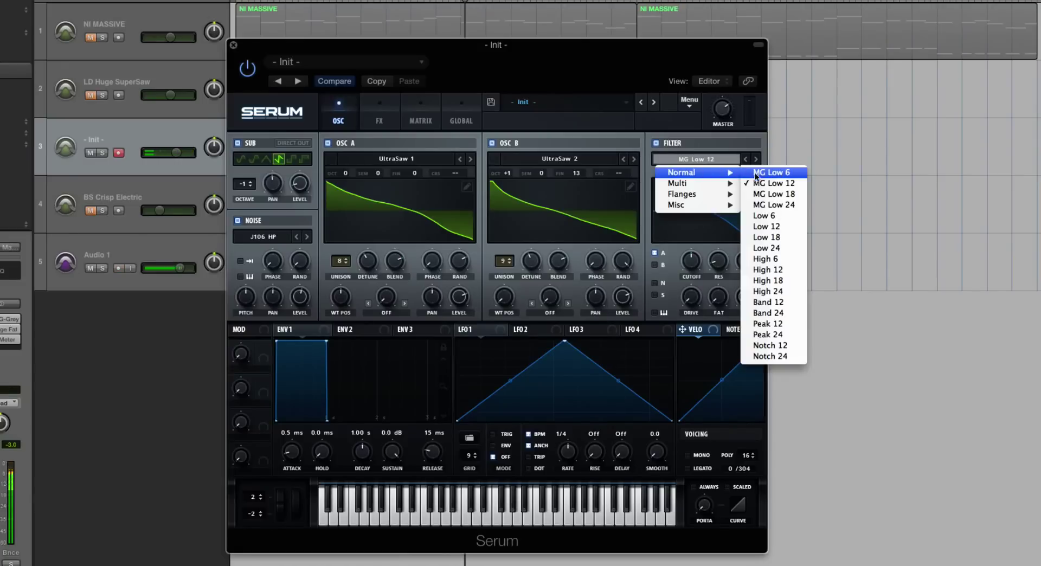
pyautogui.click(765, 184)
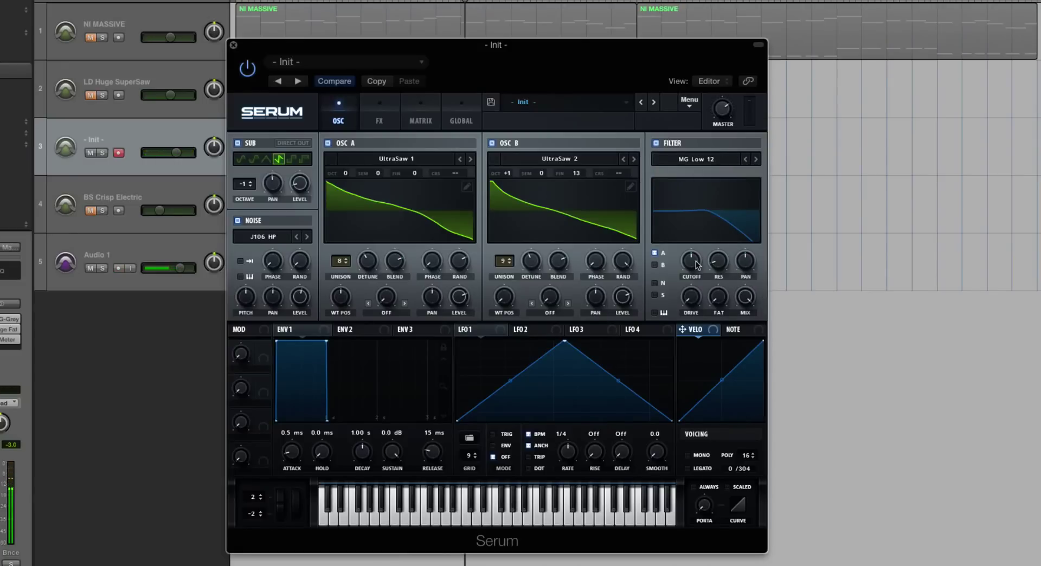
pyautogui.moveTo(698, 265); pyautogui.dragTo(695, 286)
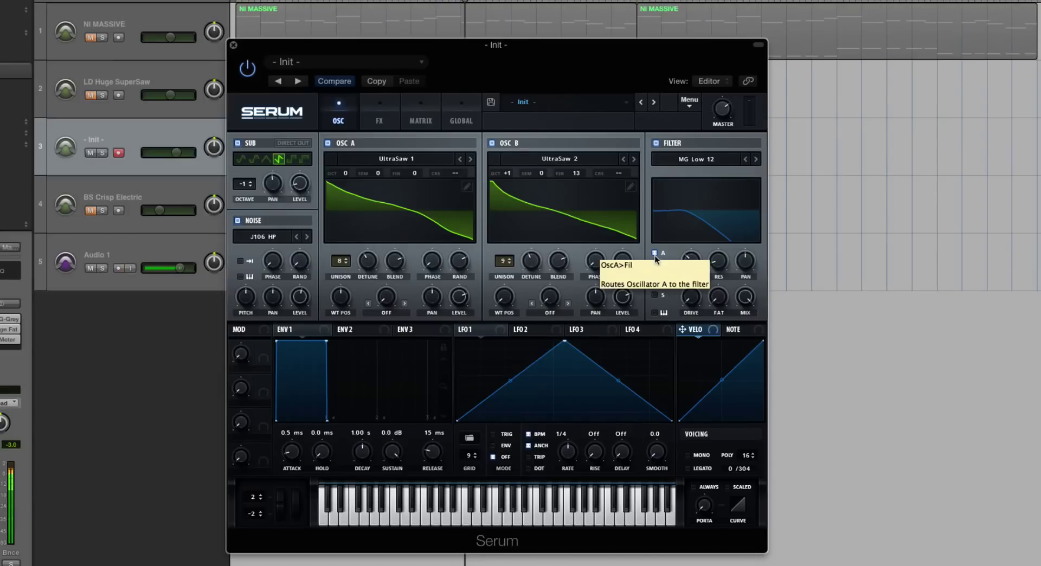
pyautogui.click(655, 264)
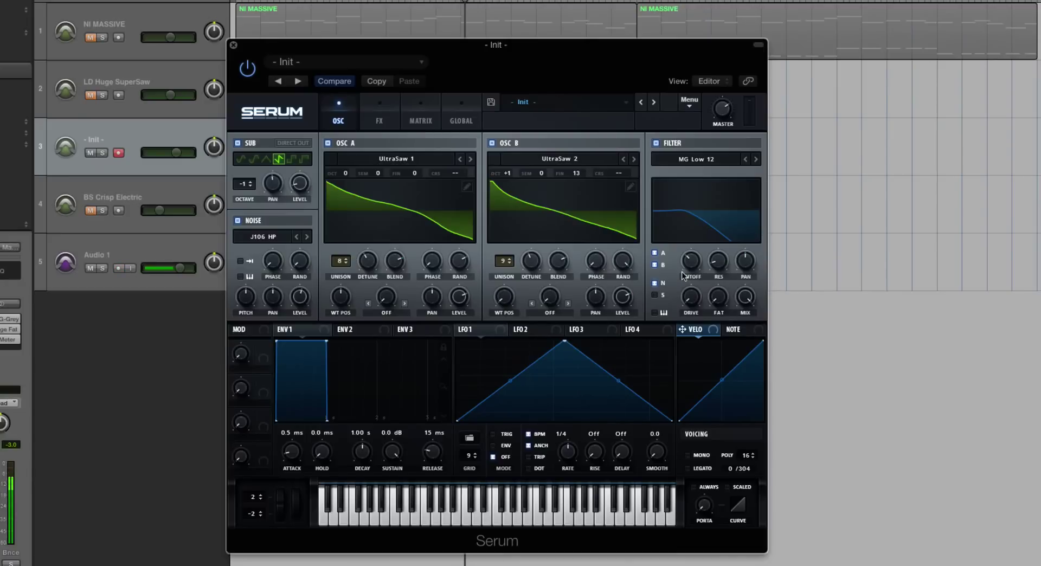
# Play the track and drag Envelope 1's attack toward 40 ms
pyautogui.press('space')
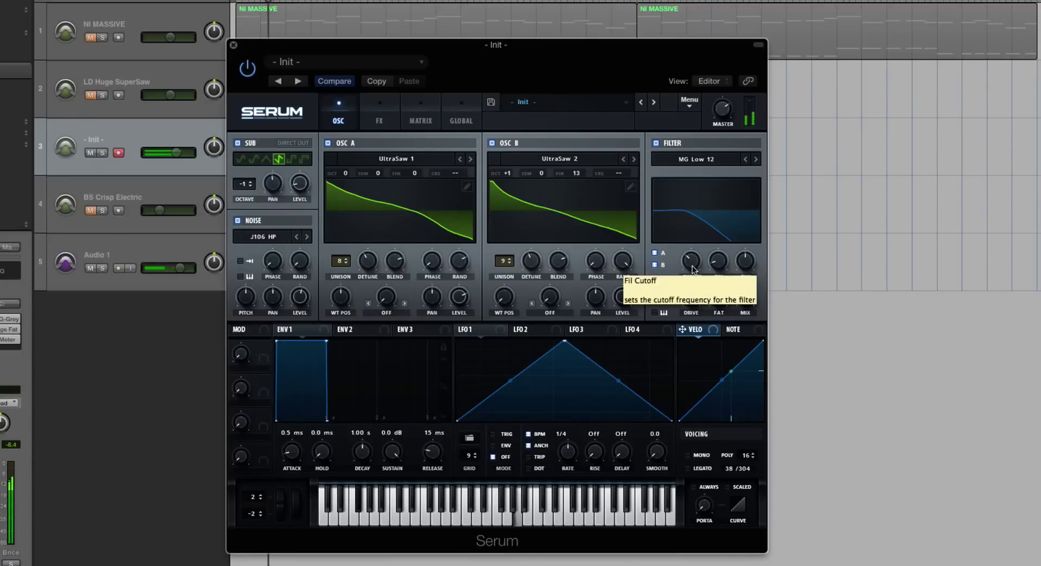
pyautogui.moveTo(724, 259)
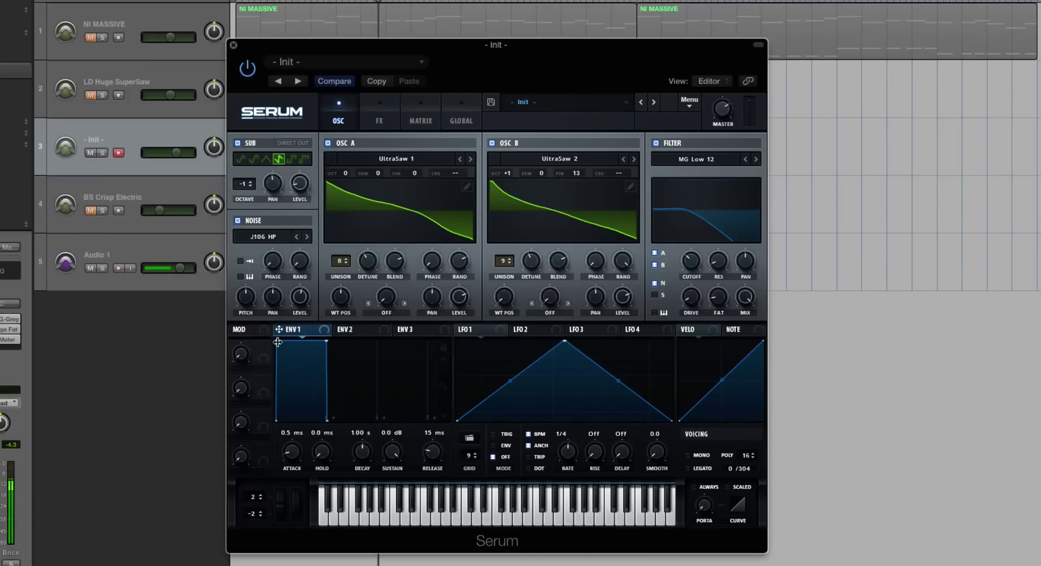
pyautogui.moveTo(276, 341)
pyautogui.mouseDown()
pyautogui.moveTo(396, 343)
pyautogui.moveTo(256, 340)
pyautogui.mouseUp()
# Give Envelope 2 a 0.5 ms attack, 836 ms decay and about 15% sustain, then audition it
pyautogui.click(343, 329)
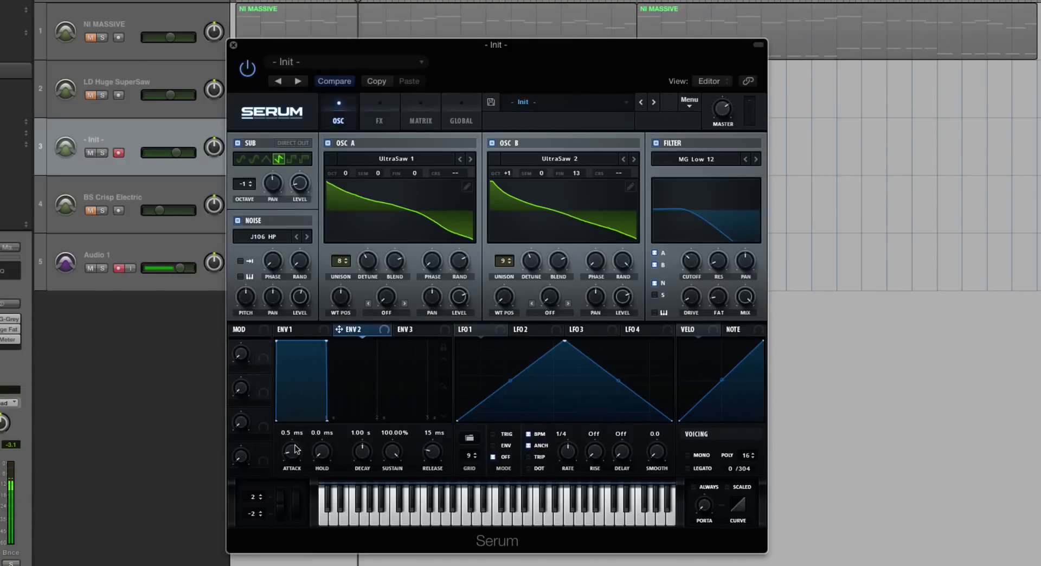
pyautogui.moveTo(297, 449); pyautogui.dragTo(295, 450)
pyautogui.click(293, 450)
pyautogui.moveTo(293, 449); pyautogui.dragTo(294, 447)
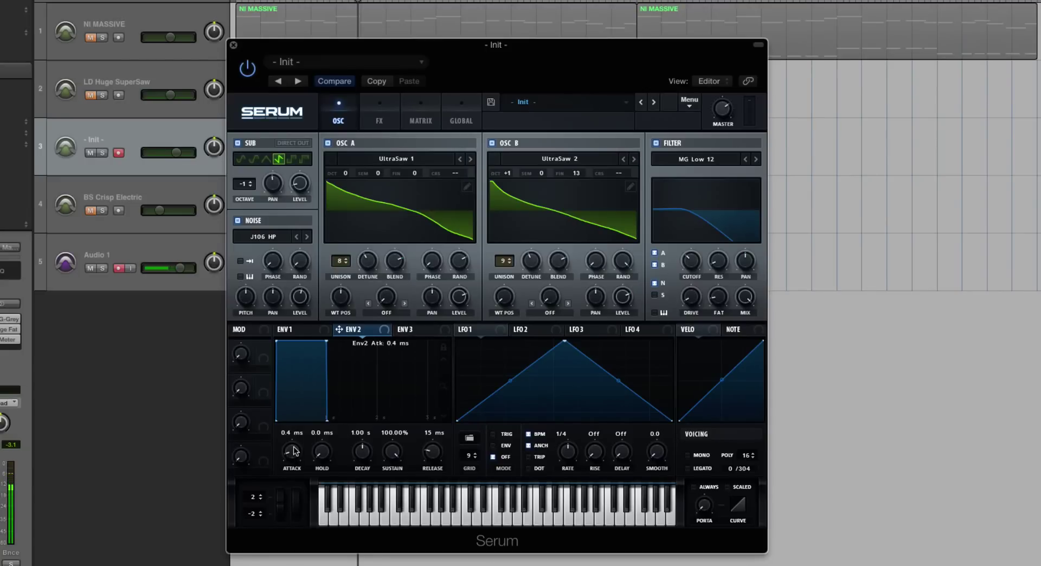
pyautogui.click(323, 453)
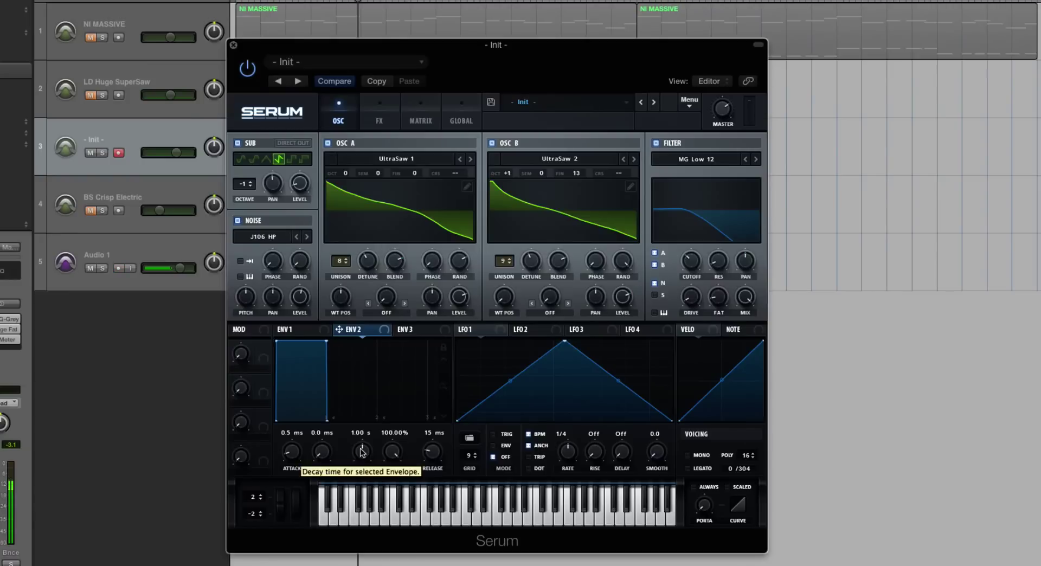
pyautogui.click(362, 453)
pyautogui.moveTo(361, 452); pyautogui.dragTo(392, 458)
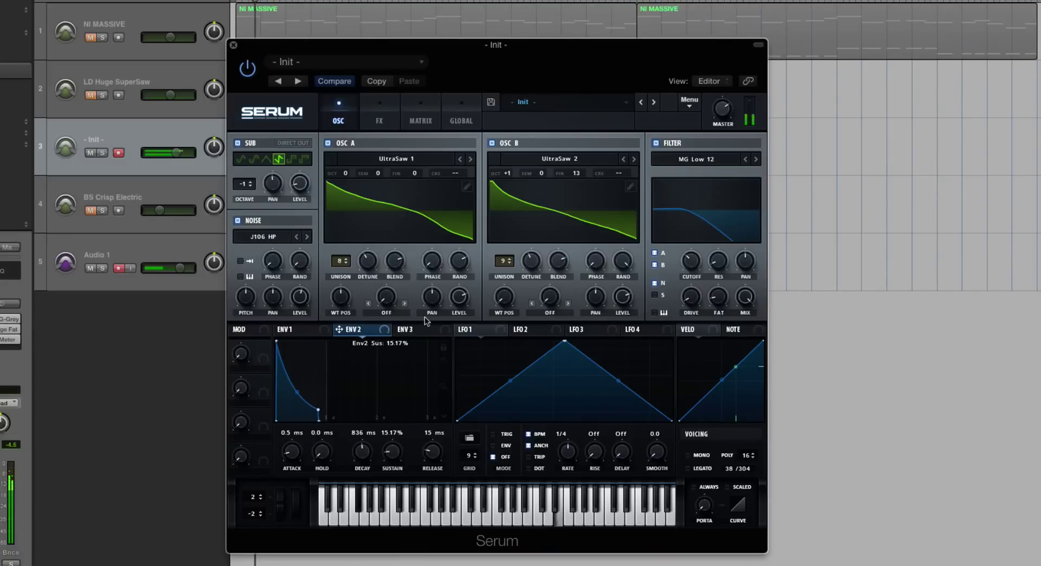
pyautogui.press('space')
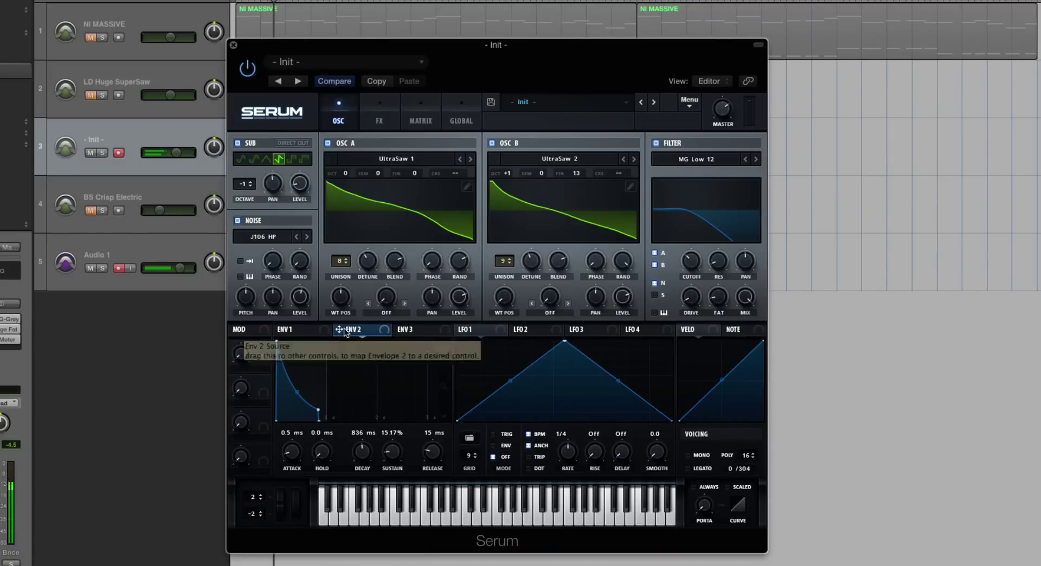
# Route Envelope 2 to the filter cutoff and resonance, auditioning each with playback
pyautogui.moveTo(337, 332); pyautogui.dragTo(690, 262)
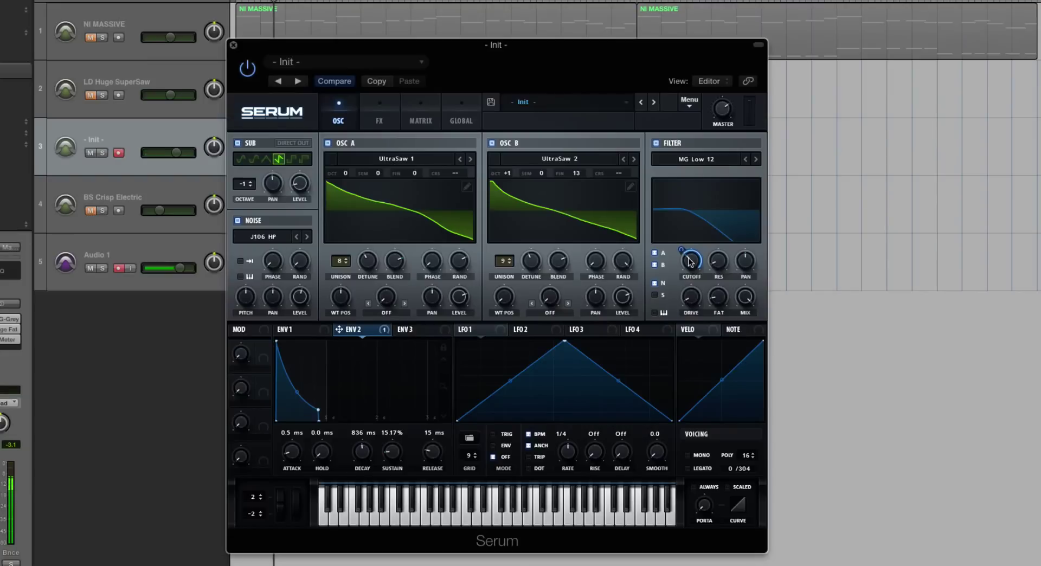
pyautogui.press('space')
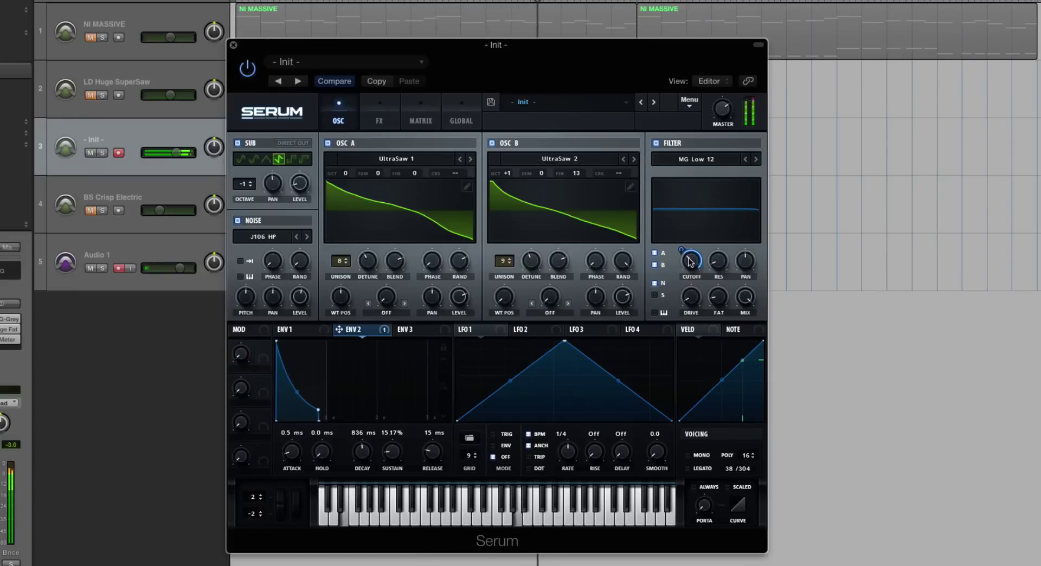
pyautogui.moveTo(679, 252)
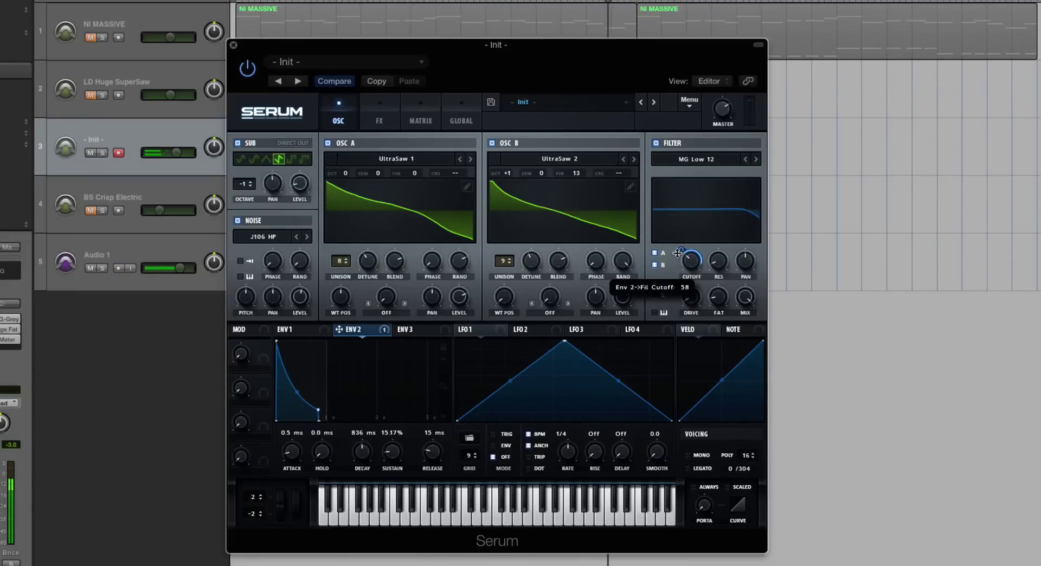
pyautogui.moveTo(338, 329); pyautogui.dragTo(710, 323)
pyautogui.press('space')
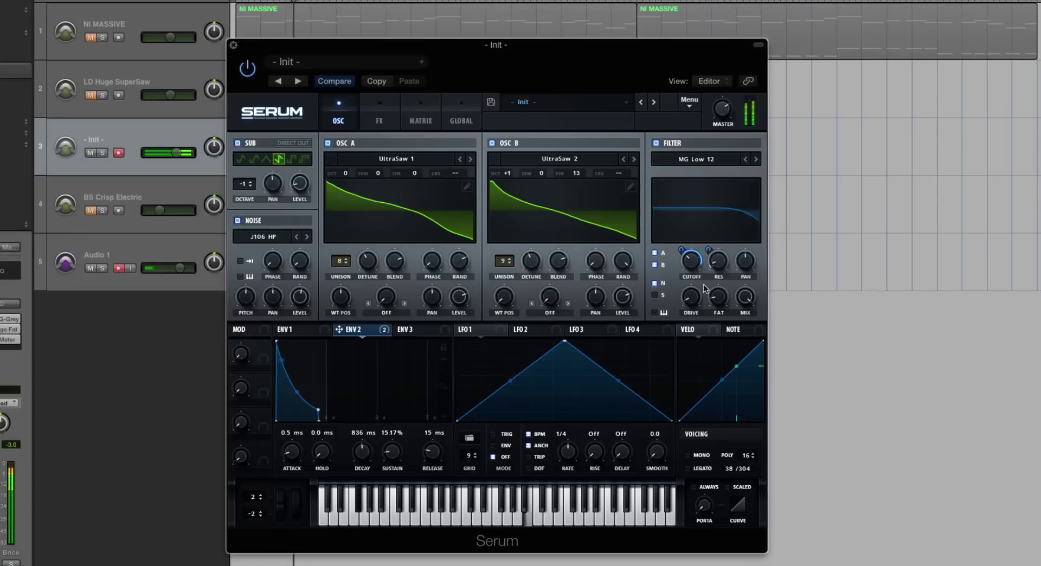
# Raise the filter drive to 21% and play the track to hear it
pyautogui.moveTo(692, 285)
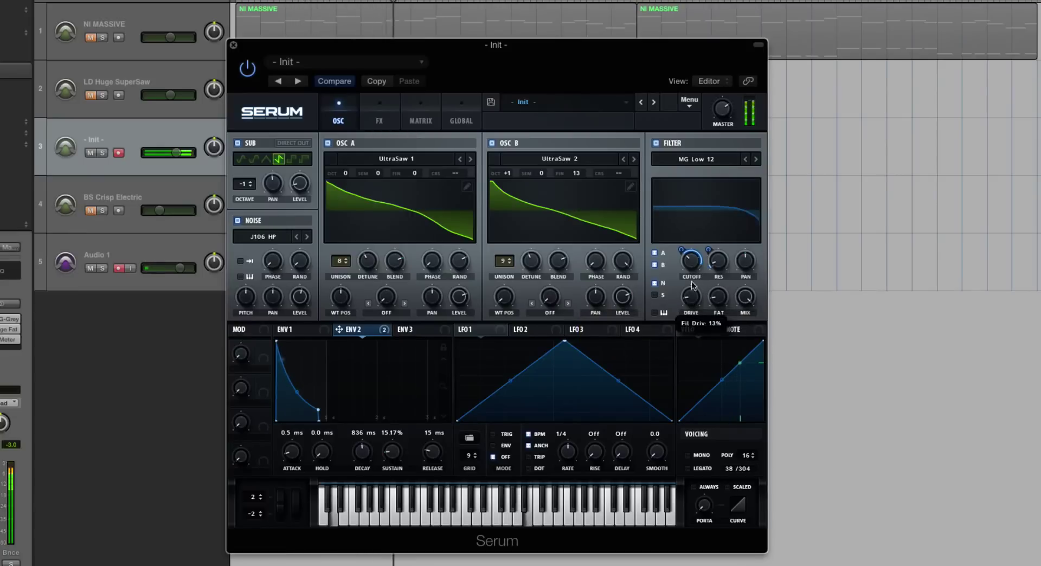
pyautogui.scroll(3, 691, 293)
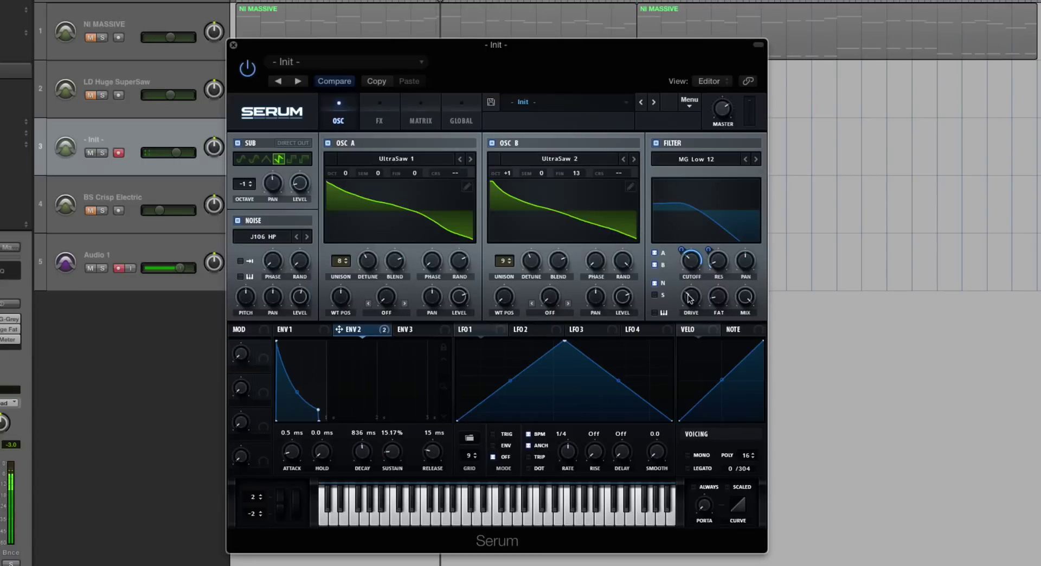
pyautogui.scroll(2, 690, 298)
pyautogui.scroll(1, 690, 298)
pyautogui.scroll(1, 690, 297)
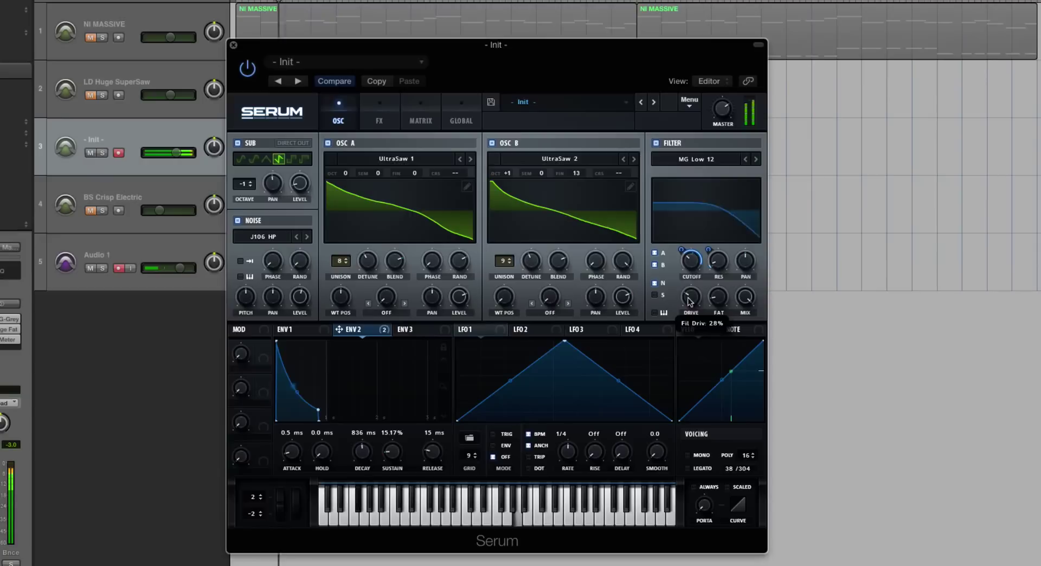
pyautogui.scroll(-3, 687, 305)
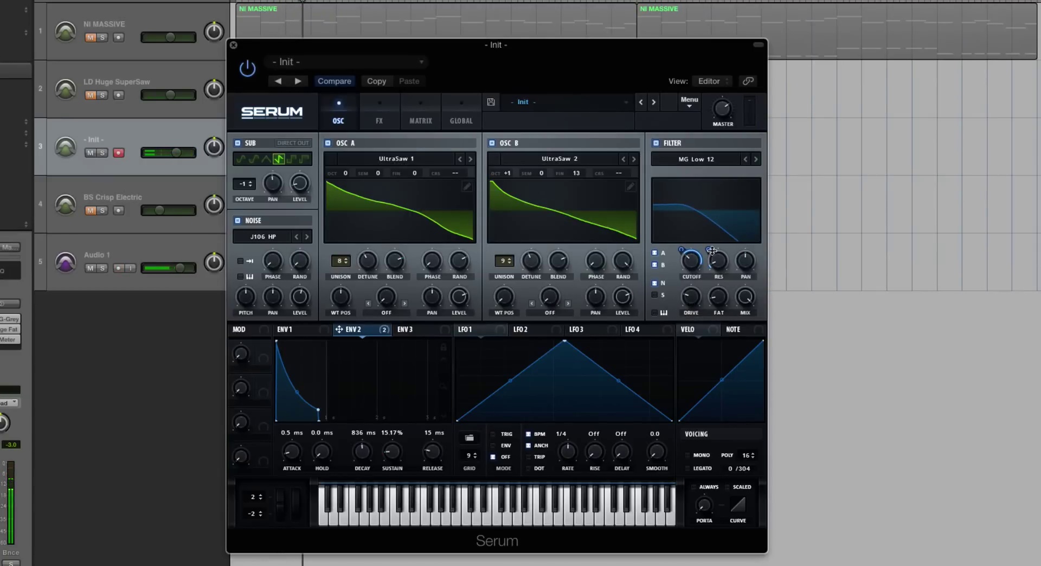
pyautogui.scroll(2, 719, 262)
pyautogui.press('space')
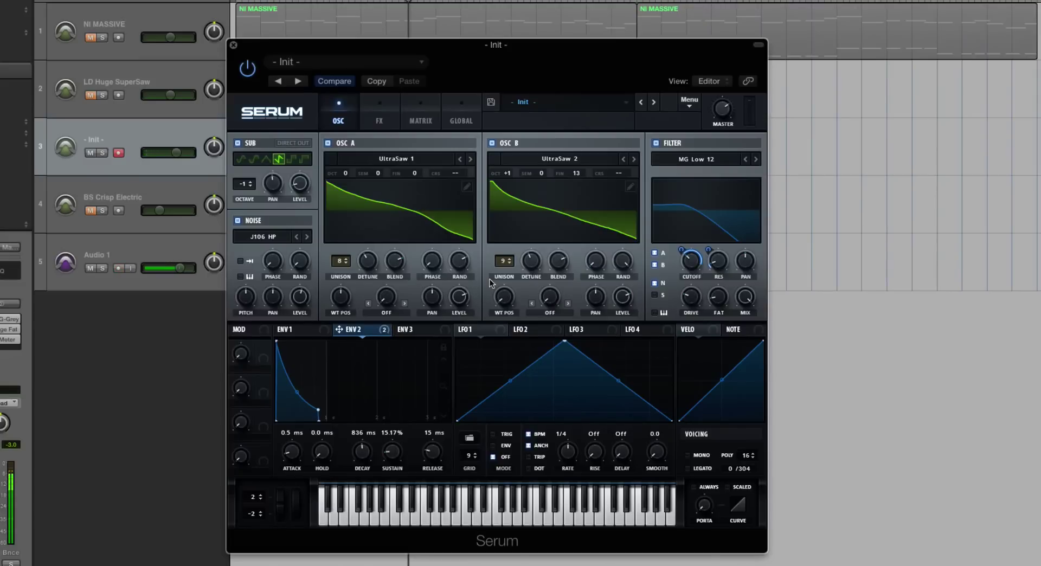
# Set Envelope 1 to 0.5 ms attack, 298 ms decay, -2.7 dB sustain and 113 ms release, then audition
pyautogui.click(313, 331)
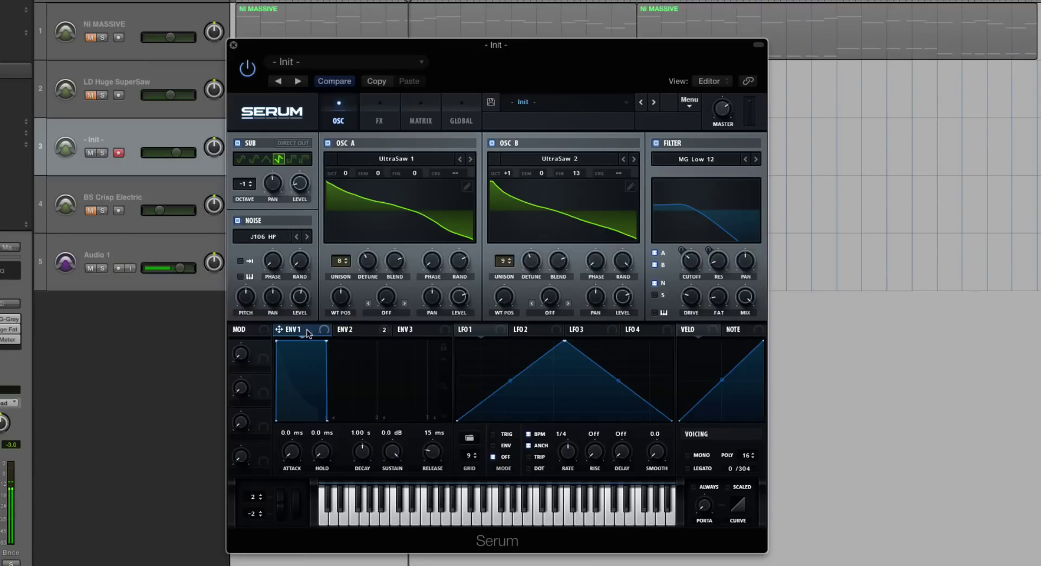
pyautogui.moveTo(289, 451)
pyautogui.moveTo(290, 445); pyautogui.dragTo(294, 445)
pyautogui.moveTo(363, 453); pyautogui.dragTo(364, 470)
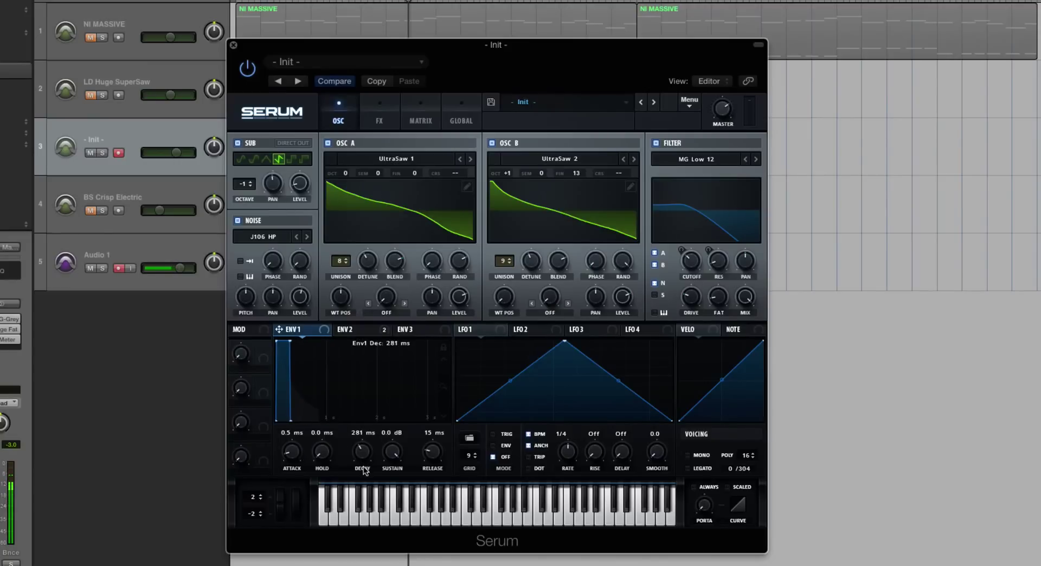
pyautogui.scroll(-1, 363, 470)
pyautogui.scroll(-1, 364, 471)
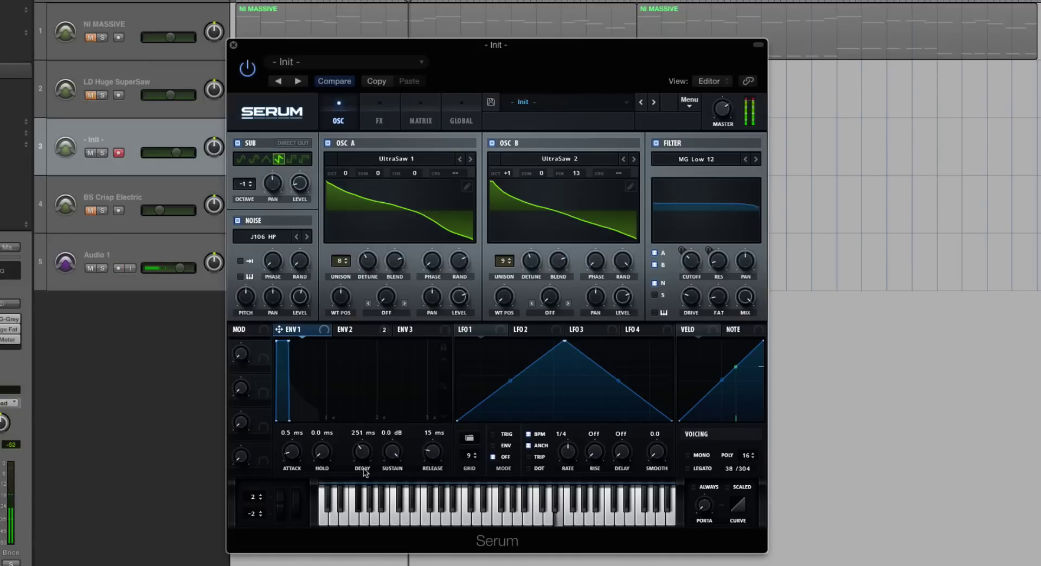
pyautogui.moveTo(392, 451); pyautogui.dragTo(395, 499)
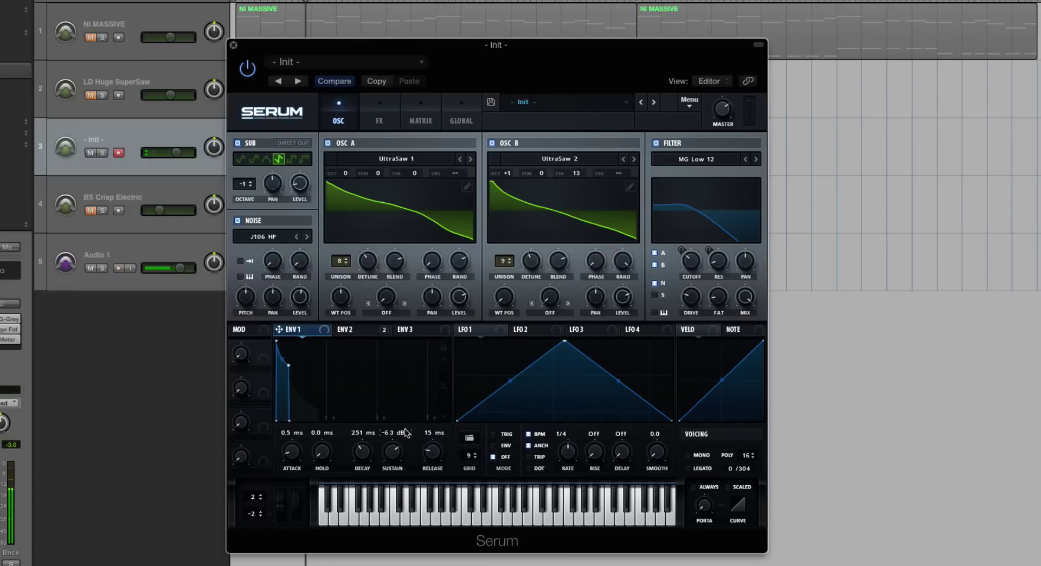
pyautogui.moveTo(405, 432)
pyautogui.mouseDown()
pyautogui.moveTo(398, 417)
pyautogui.moveTo(402, 443)
pyautogui.mouseUp()
pyautogui.moveTo(432, 451)
pyautogui.mouseDown()
pyautogui.moveTo(426, 436)
pyautogui.moveTo(437, 455)
pyautogui.mouseUp()
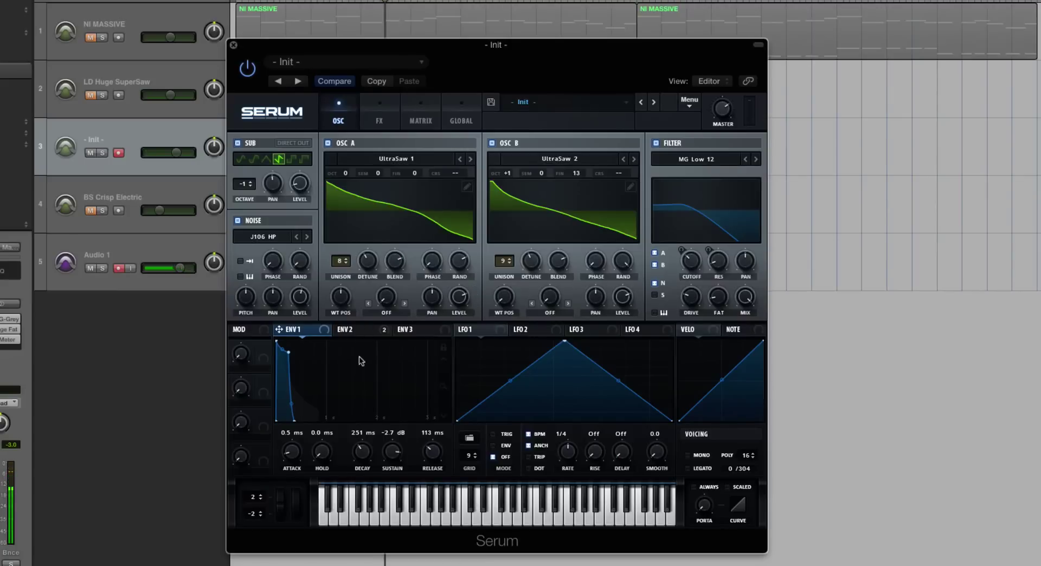
pyautogui.moveTo(374, 455); pyautogui.dragTo(369, 447)
pyautogui.press('space')
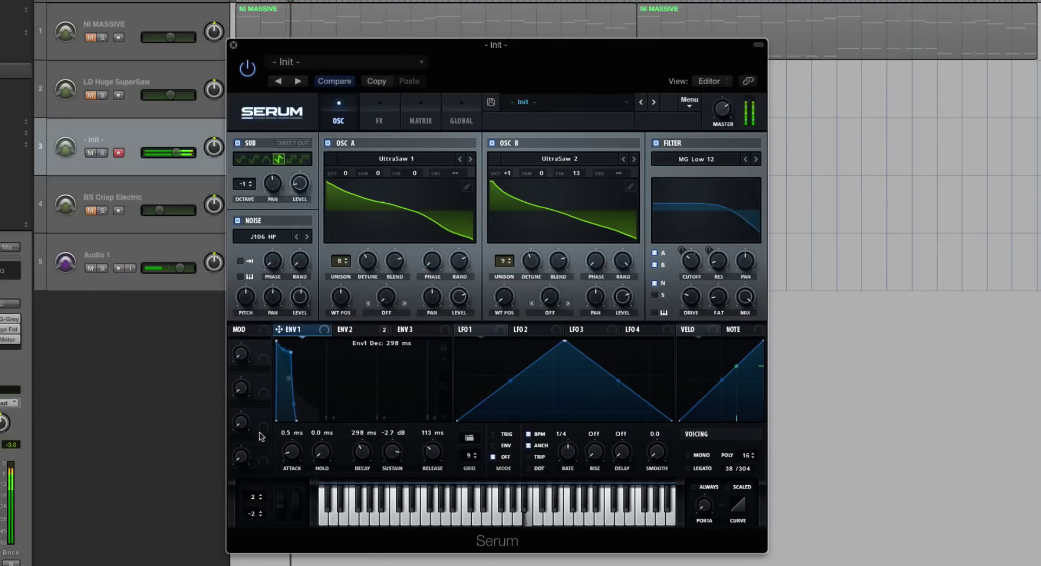
# Lower the master volume to 52% and route Envelope 2 to OSC A's unison detune
pyautogui.moveTo(727, 115)
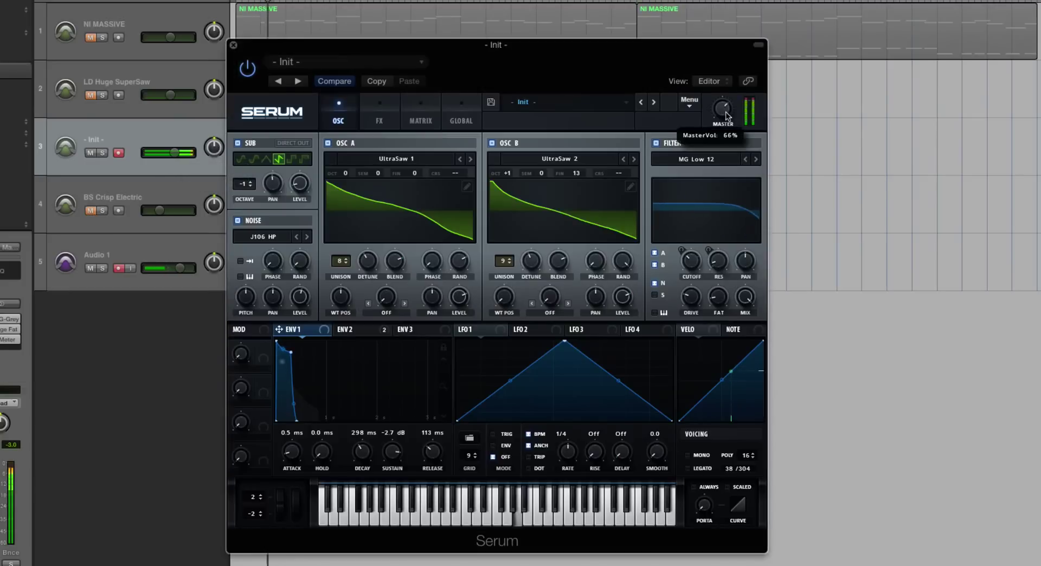
pyautogui.moveTo(727, 115); pyautogui.dragTo(723, 124)
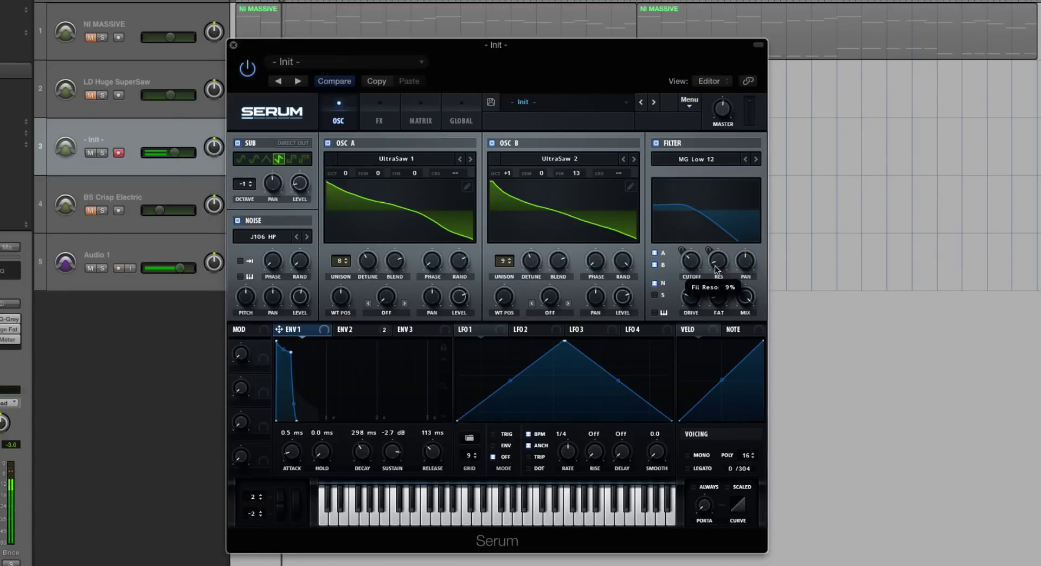
pyautogui.click(349, 331)
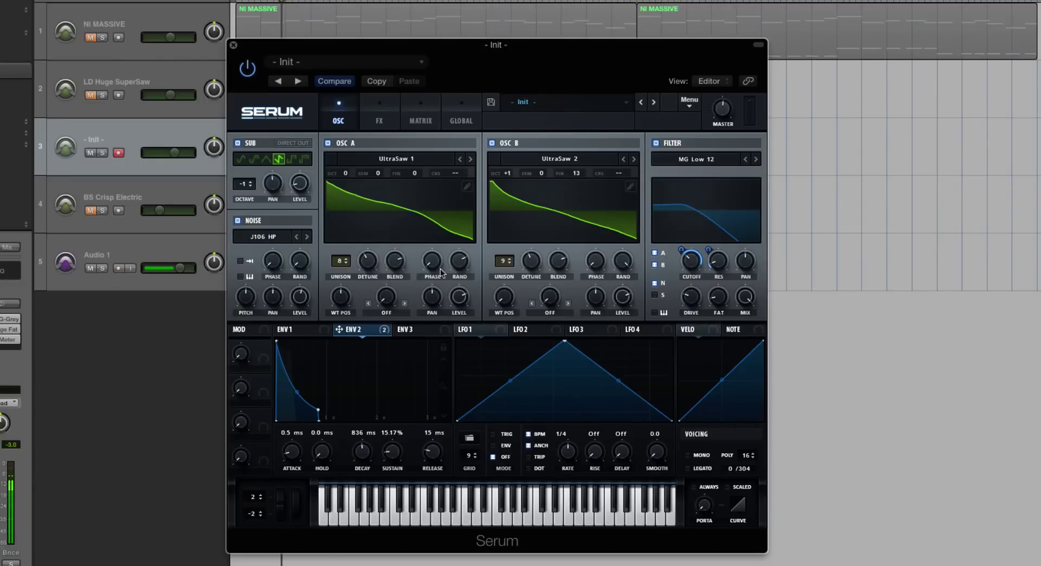
pyautogui.moveTo(336, 331); pyautogui.dragTo(363, 261)
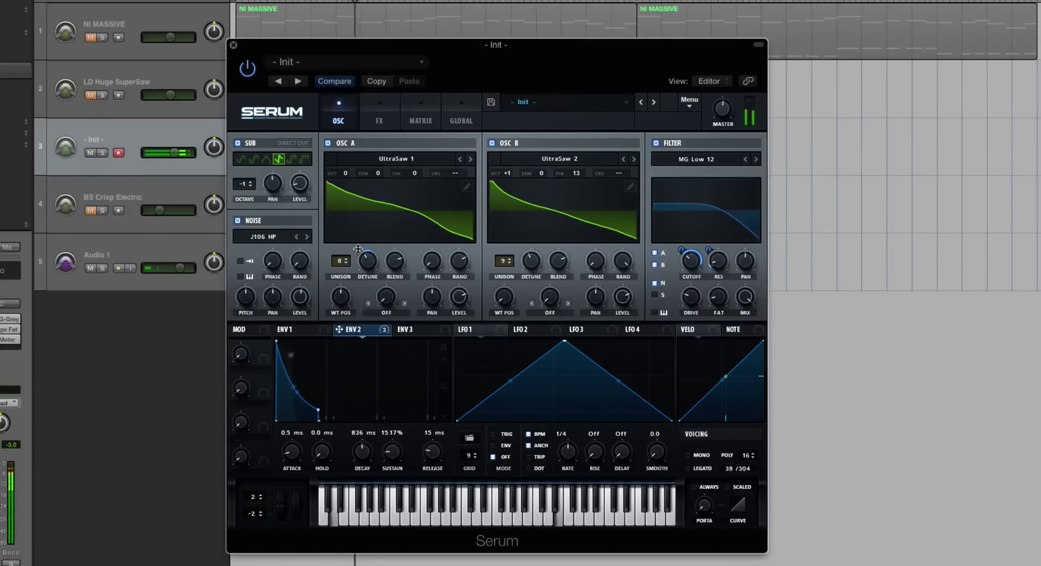
pyautogui.moveTo(358, 252)
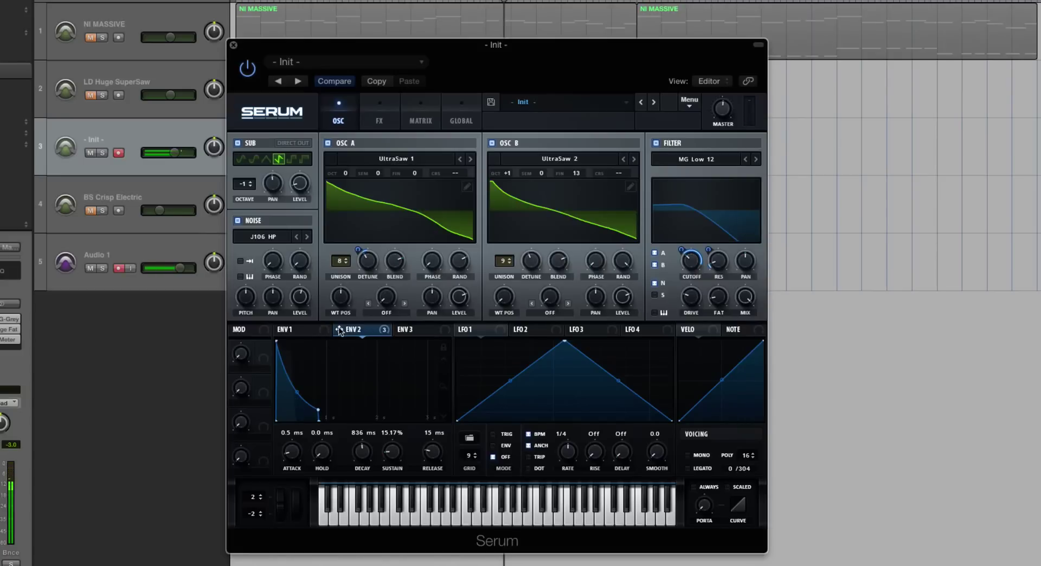
# Route Envelope 2 to OSC B's unison detune and set its amount slightly higher
pyautogui.moveTo(339, 330); pyautogui.dragTo(528, 257)
pyautogui.moveTo(524, 264)
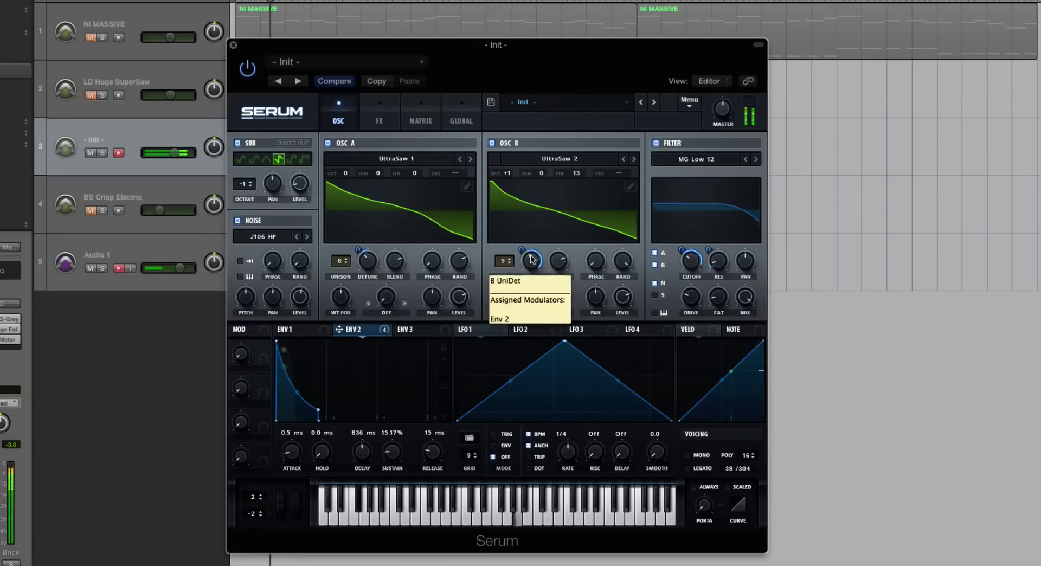
pyautogui.moveTo(523, 264); pyautogui.dragTo(525, 277)
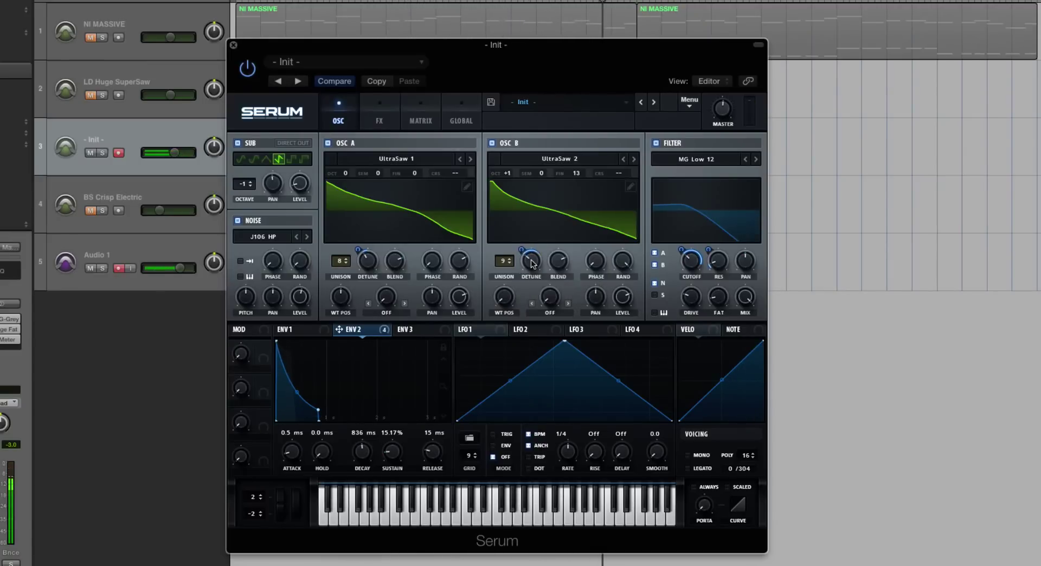
pyautogui.moveTo(525, 252); pyautogui.dragTo(525, 253)
# Load Sidechain preset shapes into LFO 1, trying SC5 before settling on SC3
pyautogui.moveTo(378, 337)
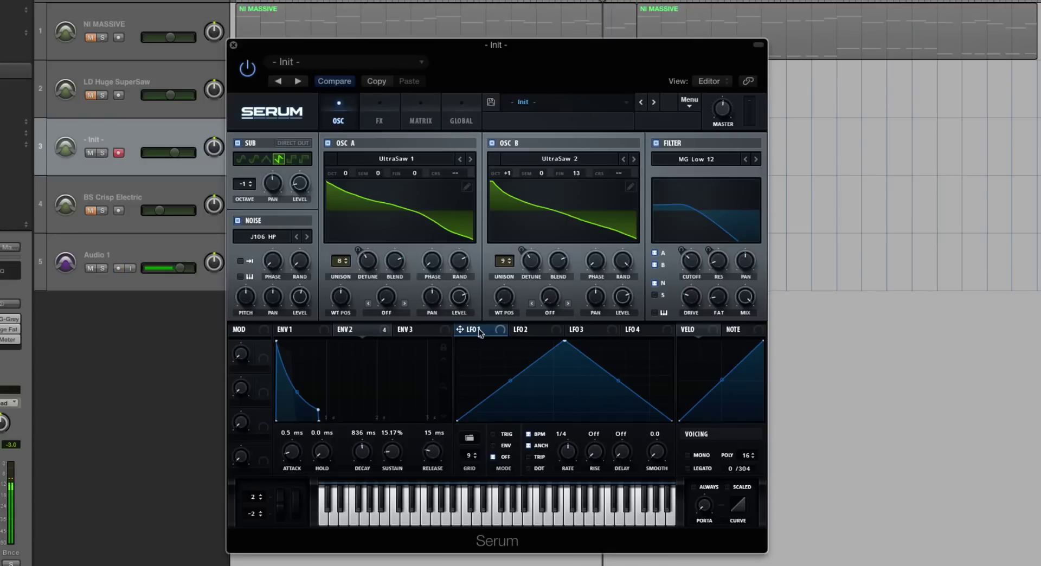
pyautogui.click(470, 437)
pyautogui.moveTo(484, 459)
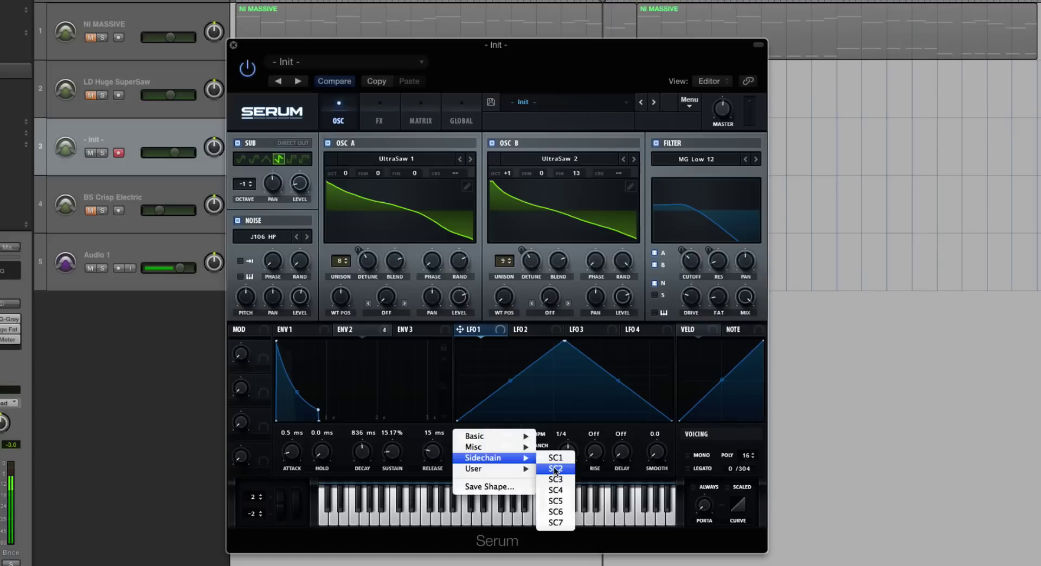
pyautogui.click(564, 491)
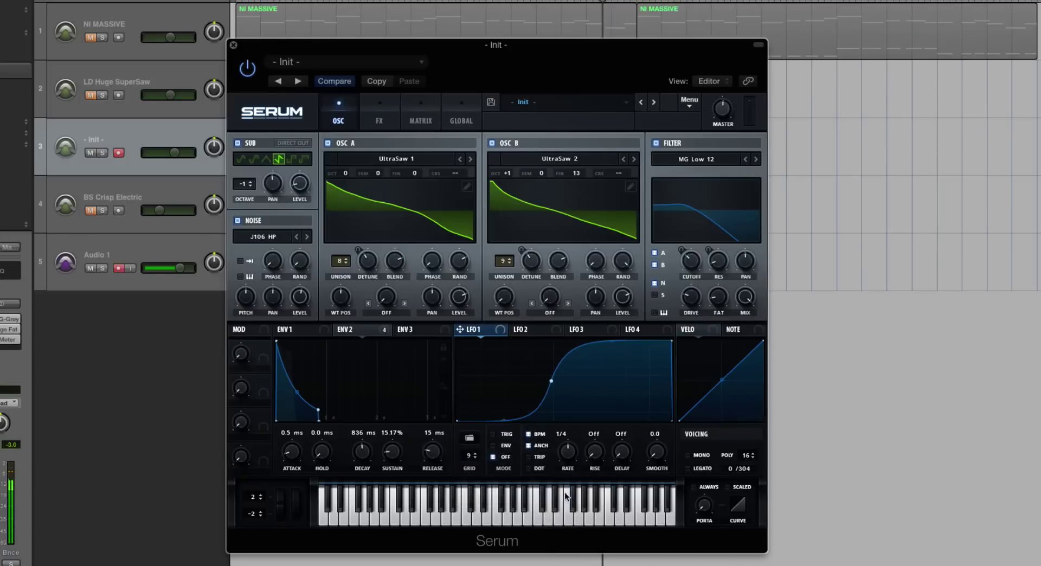
pyautogui.click(469, 438)
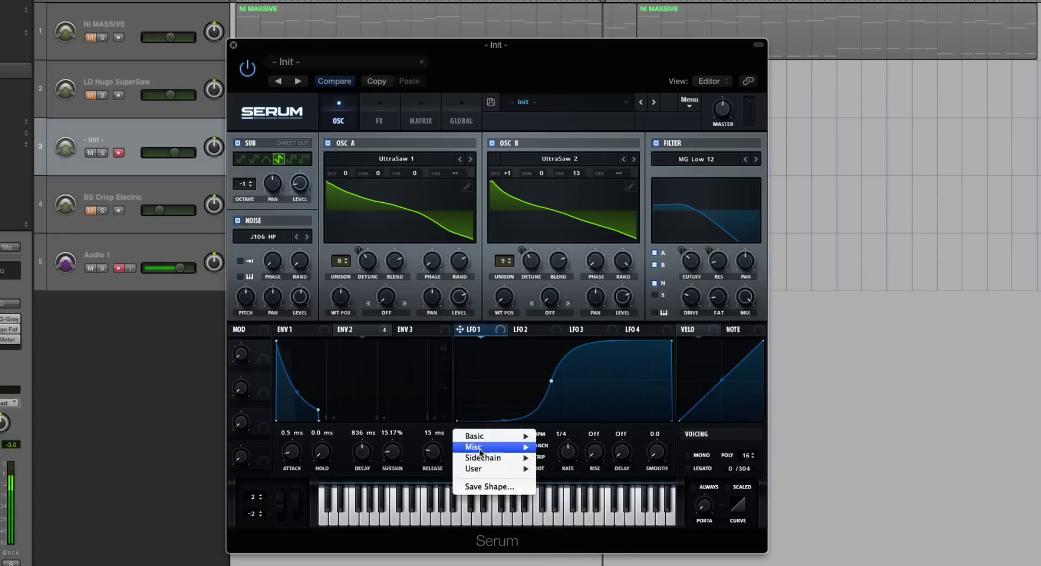
pyautogui.moveTo(485, 458)
pyautogui.click(557, 503)
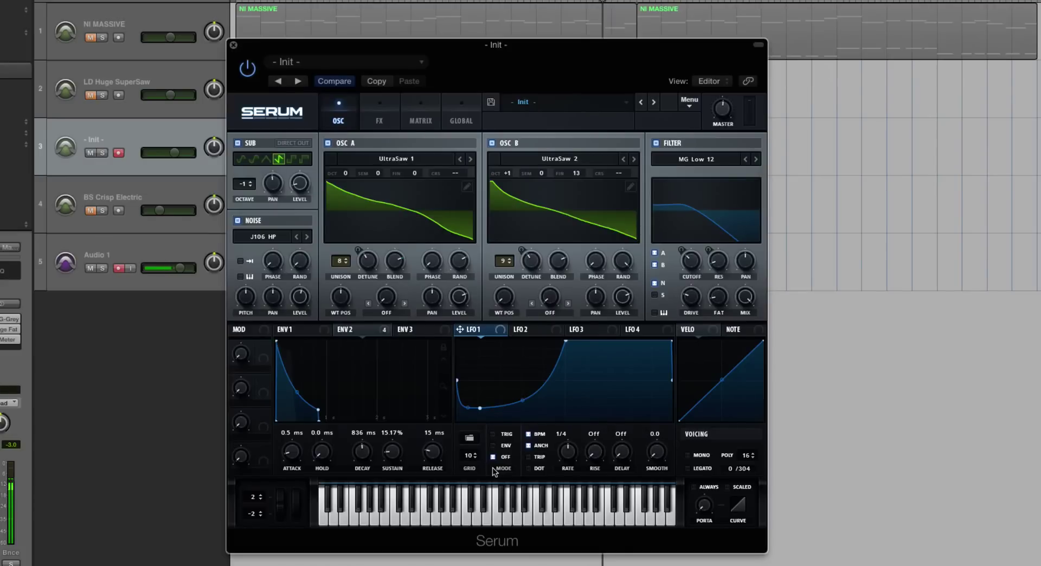
pyautogui.click(470, 437)
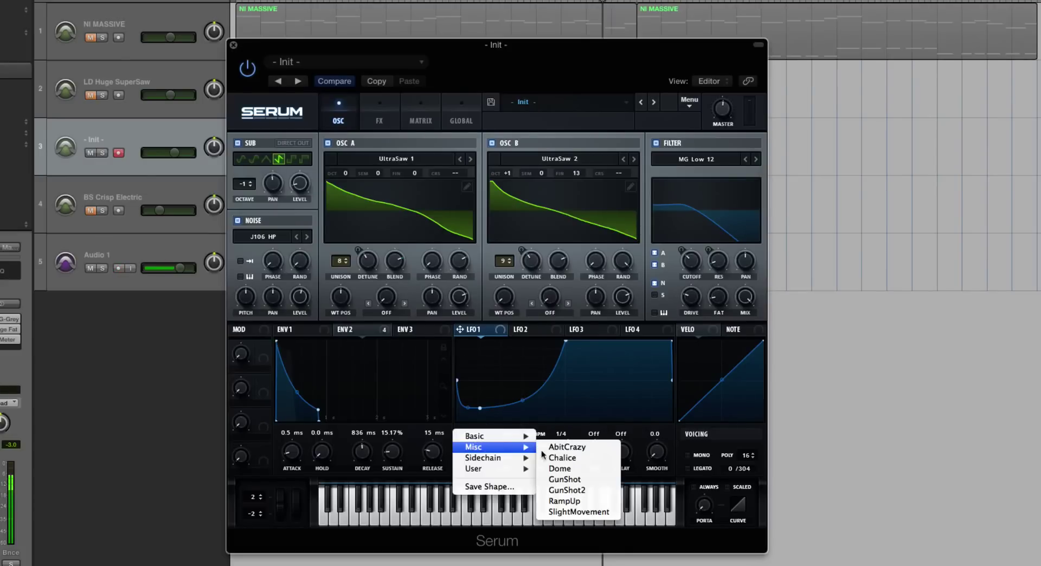
pyautogui.moveTo(504, 460)
pyautogui.click(556, 480)
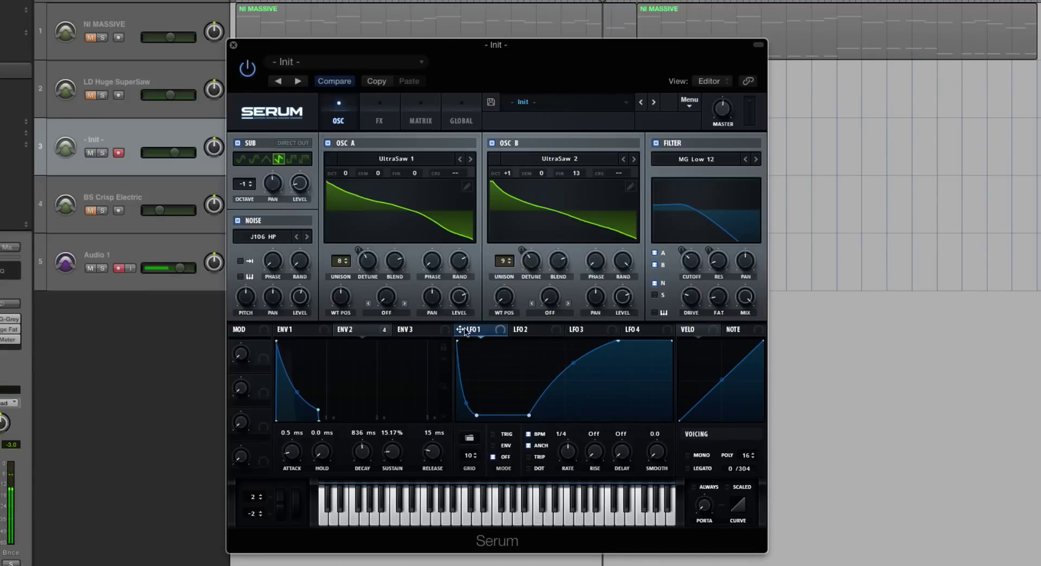
# Route LFO 1 to both oscillators' wavetable position and filter cutoff at amount 26, then play
pyautogui.moveTo(460, 330); pyautogui.dragTo(342, 293)
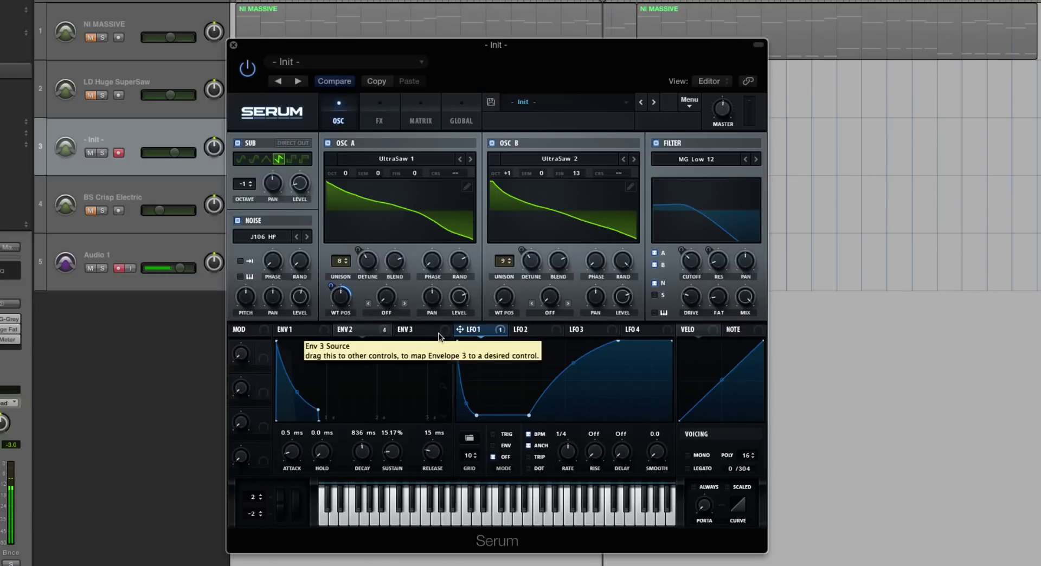
pyautogui.moveTo(459, 329); pyautogui.dragTo(494, 303)
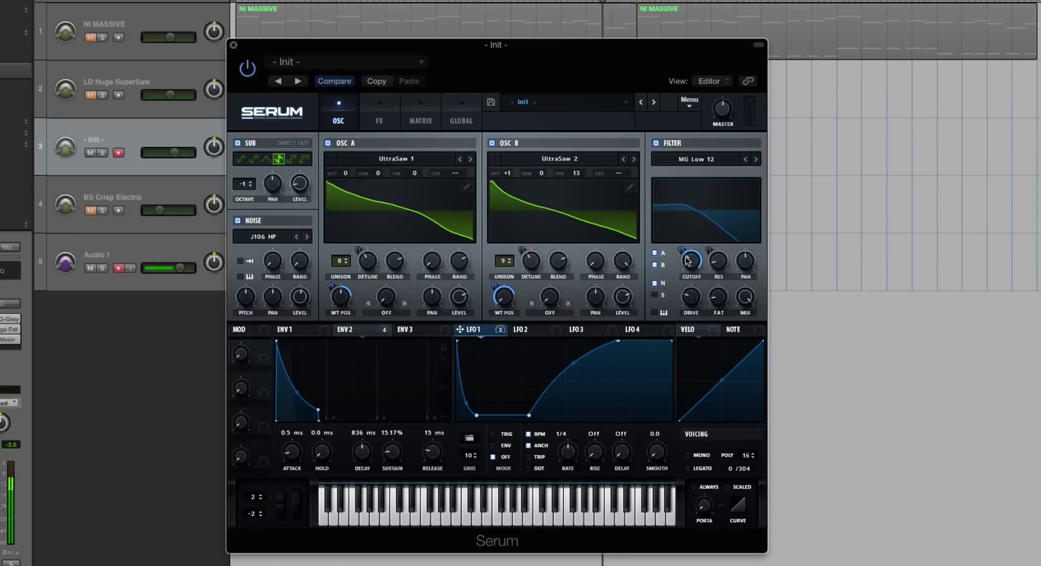
pyautogui.moveTo(684, 251); pyautogui.dragTo(685, 259)
pyautogui.moveTo(684, 258); pyautogui.dragTo(676, 265)
pyautogui.press('space')
# Straighten LFO 1's rise and peak segment, smooth it to 26.9, and audition the result
pyautogui.moveTo(573, 363); pyautogui.dragTo(640, 345)
pyautogui.press('space')
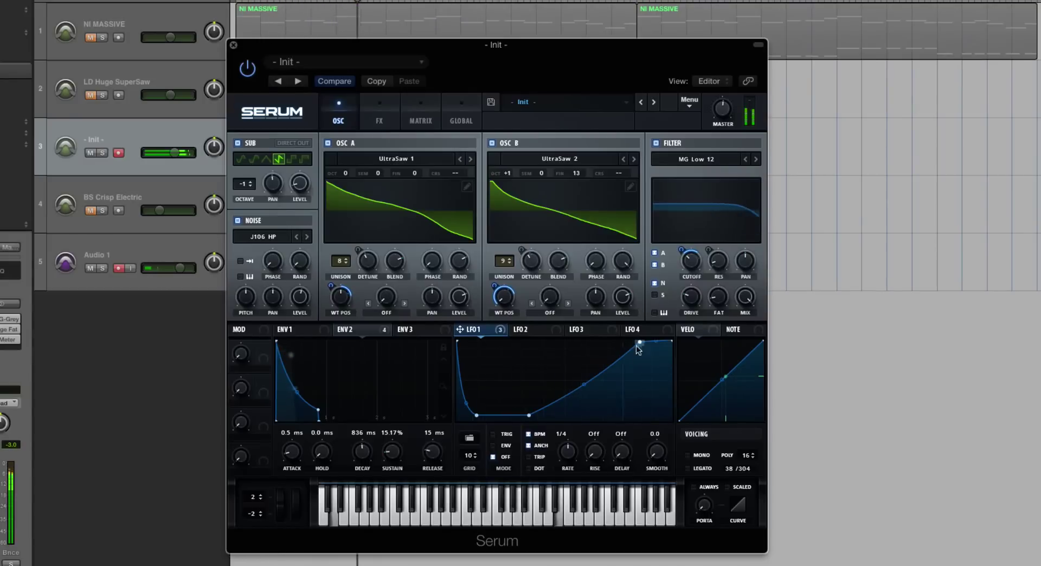
pyautogui.moveTo(656, 461); pyautogui.dragTo(653, 450)
pyautogui.moveTo(584, 384); pyautogui.dragTo(584, 376)
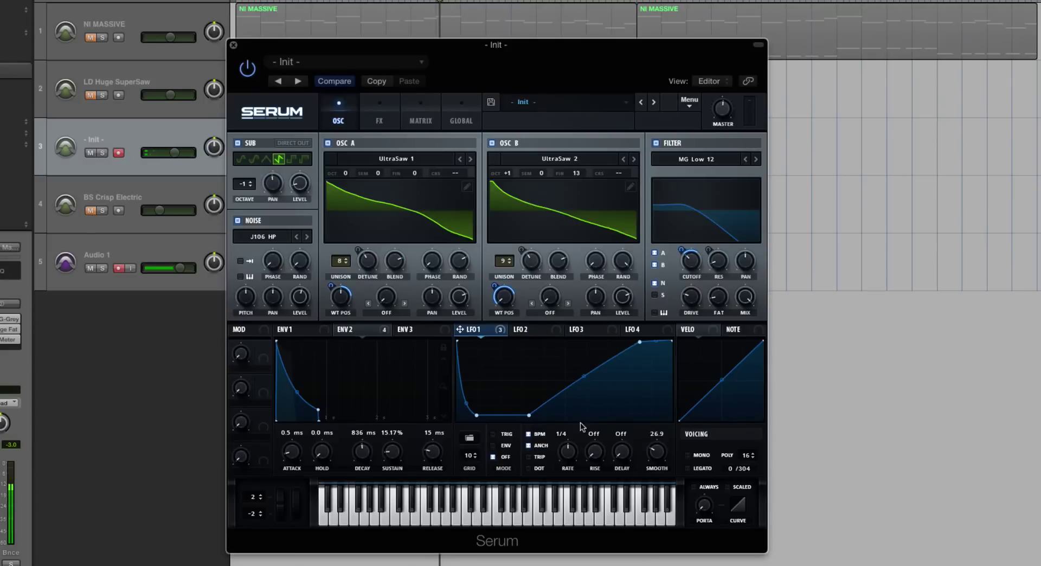
pyautogui.press('space')
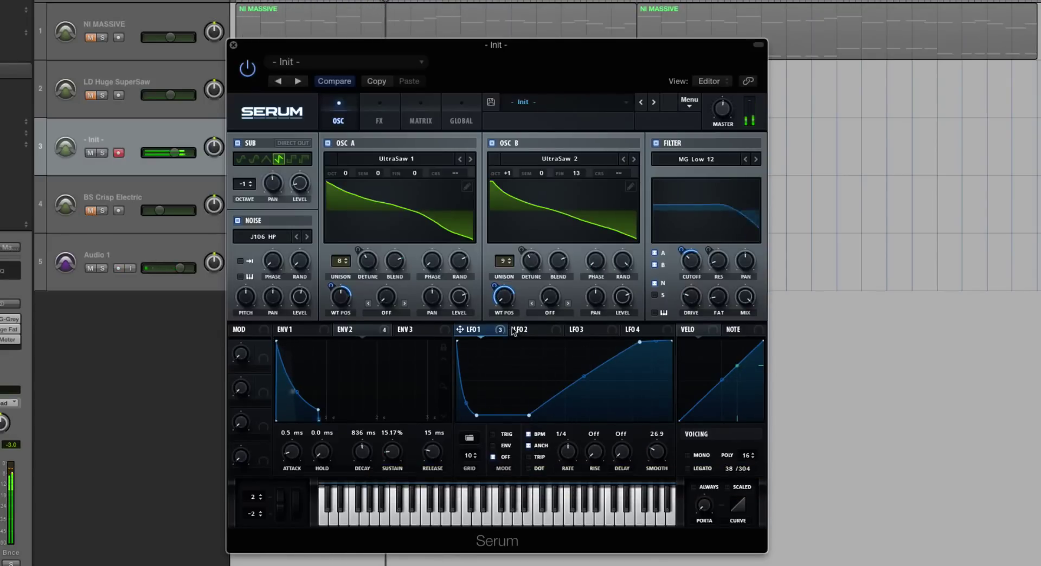
# Raise the noise level to 62% and route envelope 2 to Osc A's coarse pitch
pyautogui.moveTo(302, 294)
pyautogui.moveTo(302, 294); pyautogui.dragTo(303, 288)
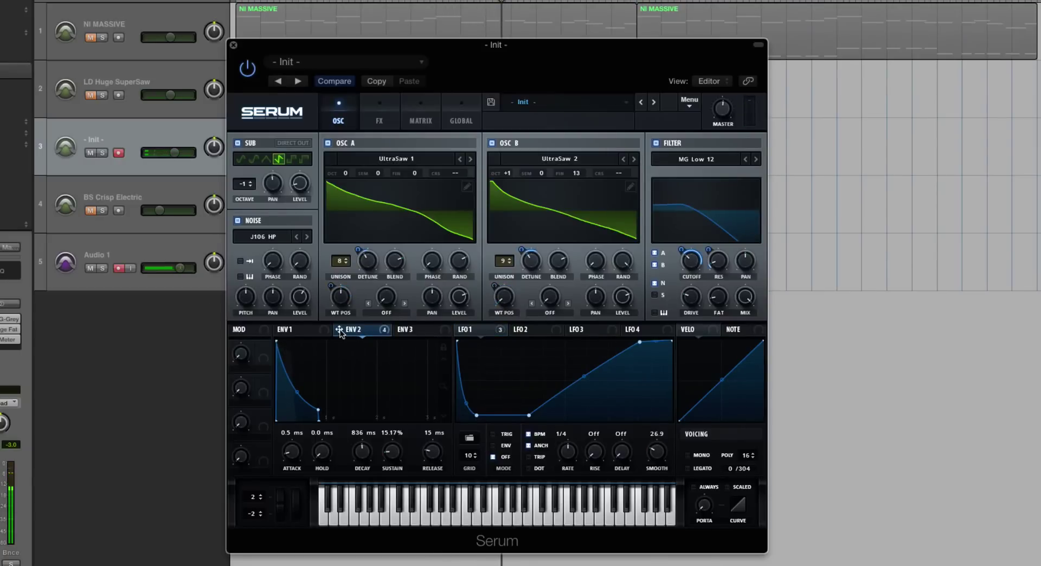
pyautogui.moveTo(340, 331); pyautogui.dragTo(457, 178)
# Remove envelope 2 from Osc A's coarse pitch and route it to fine tuning instead
pyautogui.rightClick(468, 172)
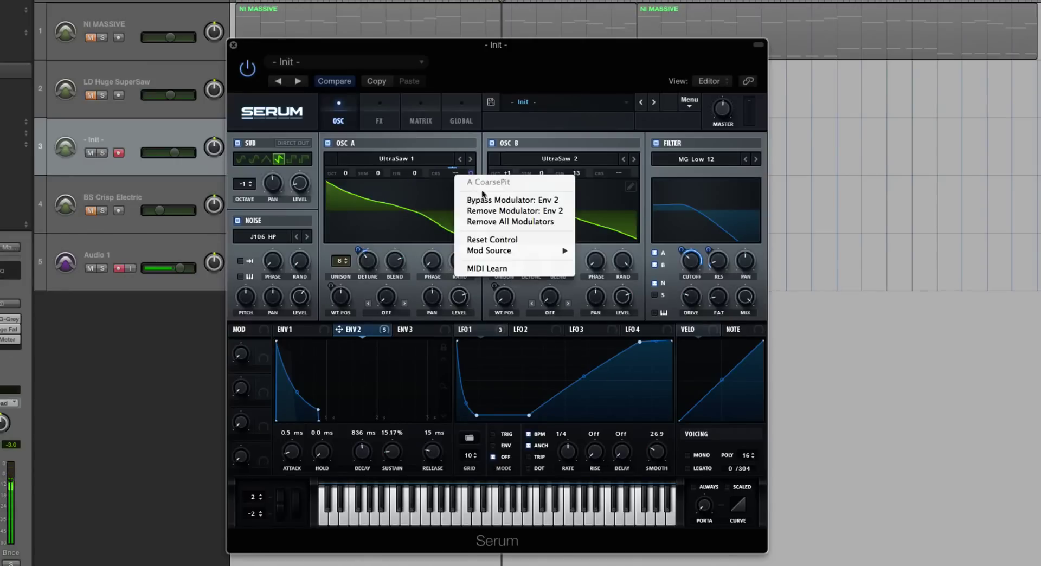
pyautogui.click(504, 210)
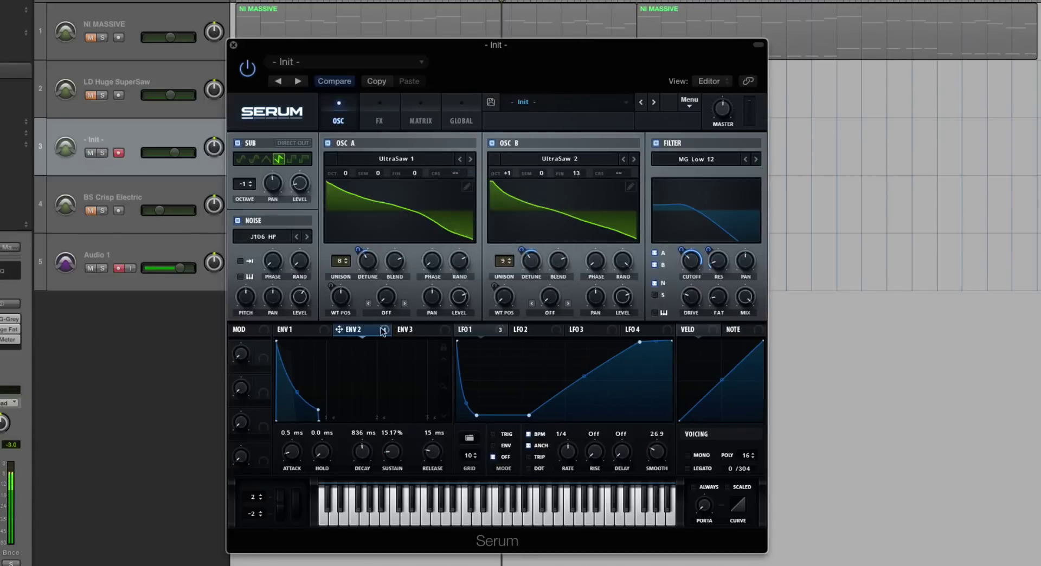
pyautogui.moveTo(339, 329); pyautogui.dragTo(422, 246)
# While playing the track, bring envelope 2's fine-tuning amount down from 42 to a subtle 6
pyautogui.press('space')
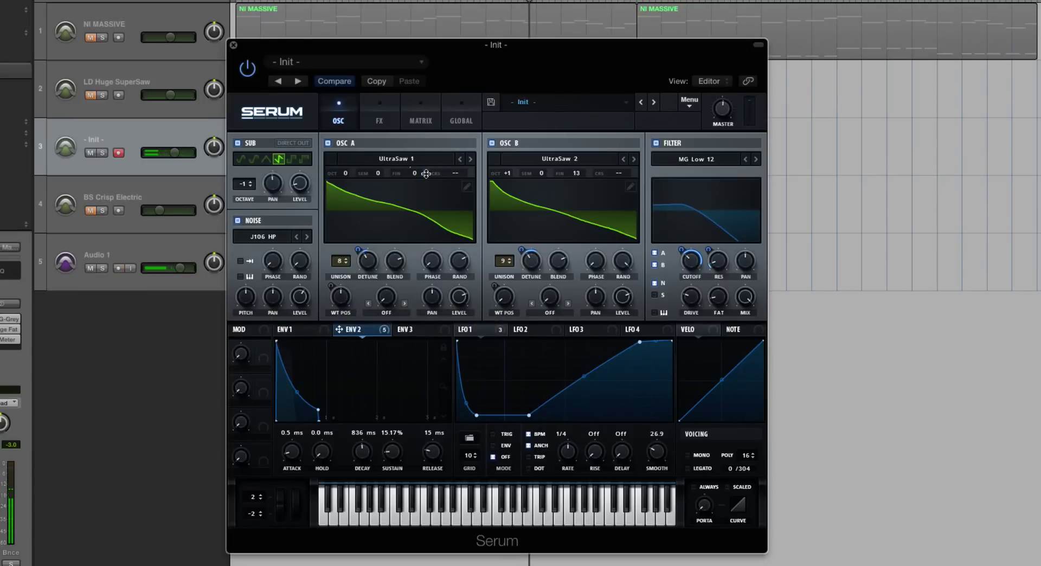
pyautogui.moveTo(426, 174); pyautogui.dragTo(416, 92)
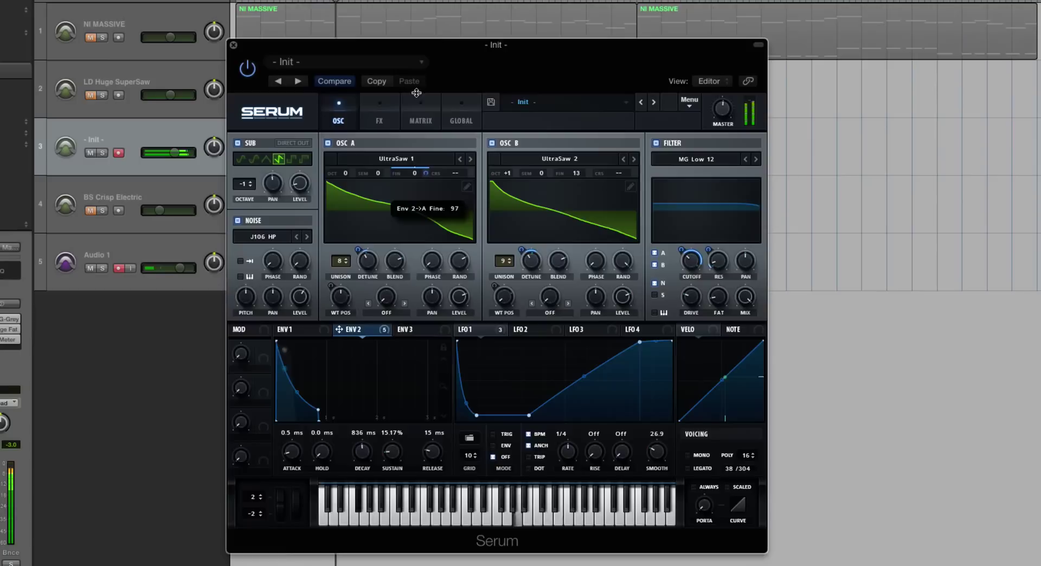
pyautogui.moveTo(426, 174); pyautogui.dragTo(423, 216)
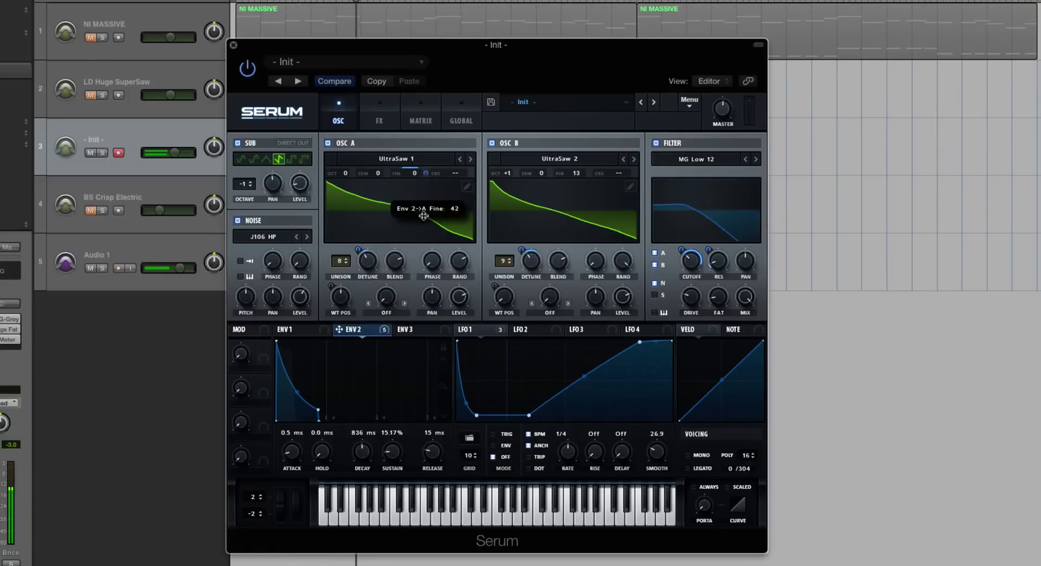
pyautogui.moveTo(426, 174)
pyautogui.mouseDown()
pyautogui.moveTo(424, 196)
pyautogui.moveTo(426, 178)
pyautogui.mouseUp()
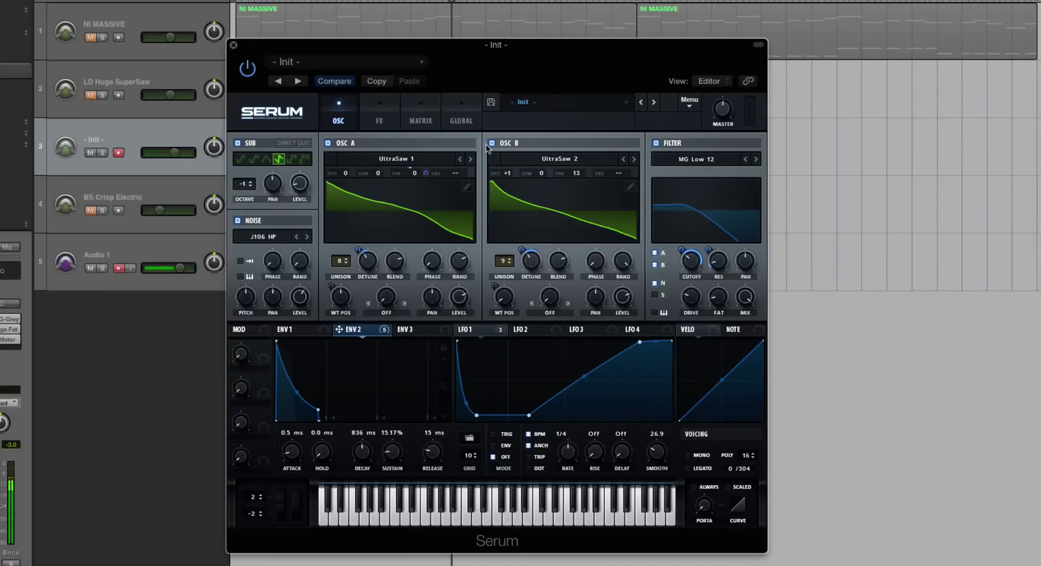
# On the FX page, enable Chorus and raise its rate to 0.65 Hz
pyautogui.click(377, 113)
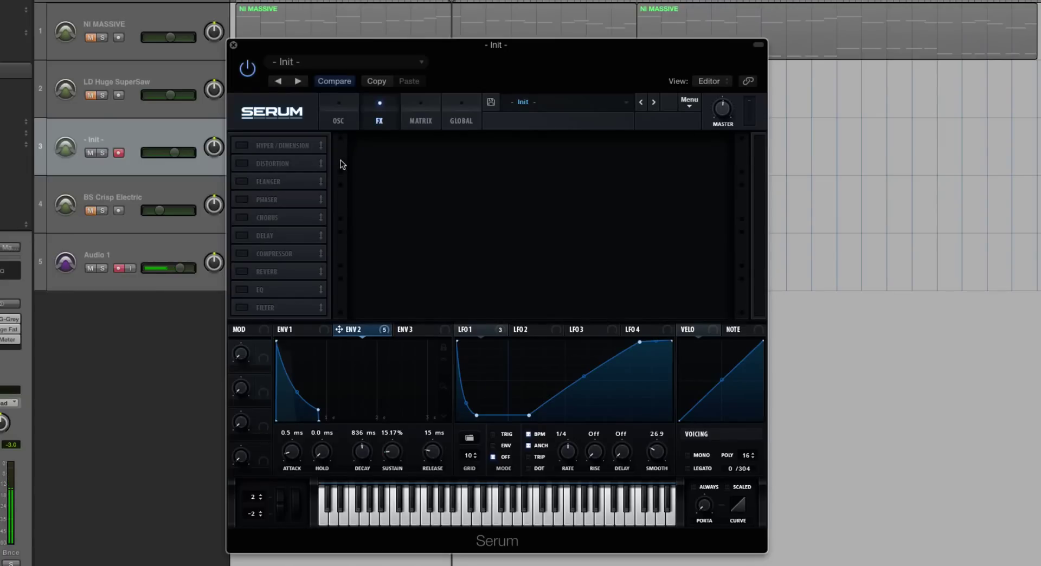
pyautogui.click(243, 217)
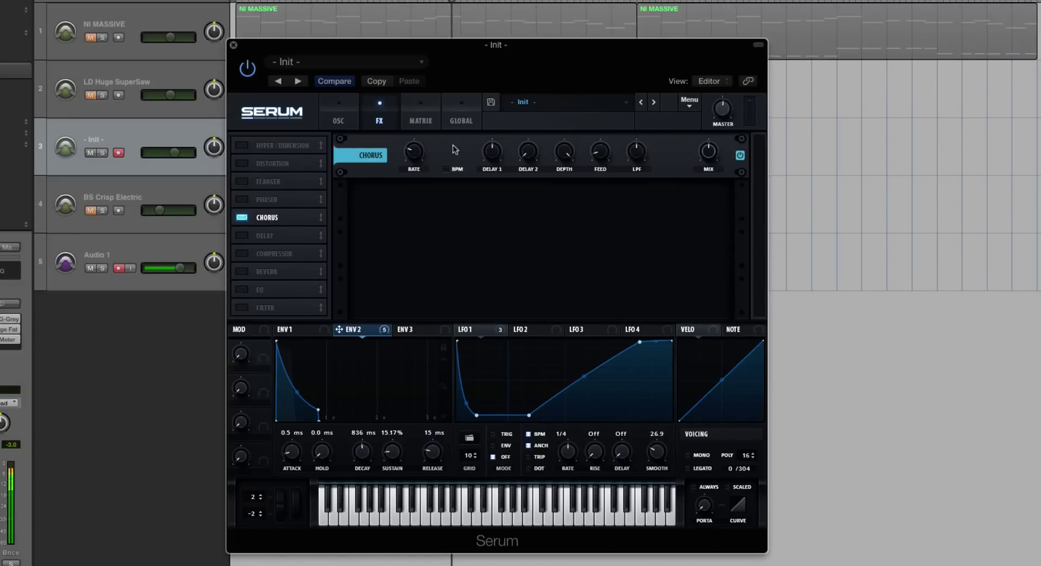
pyautogui.moveTo(418, 156)
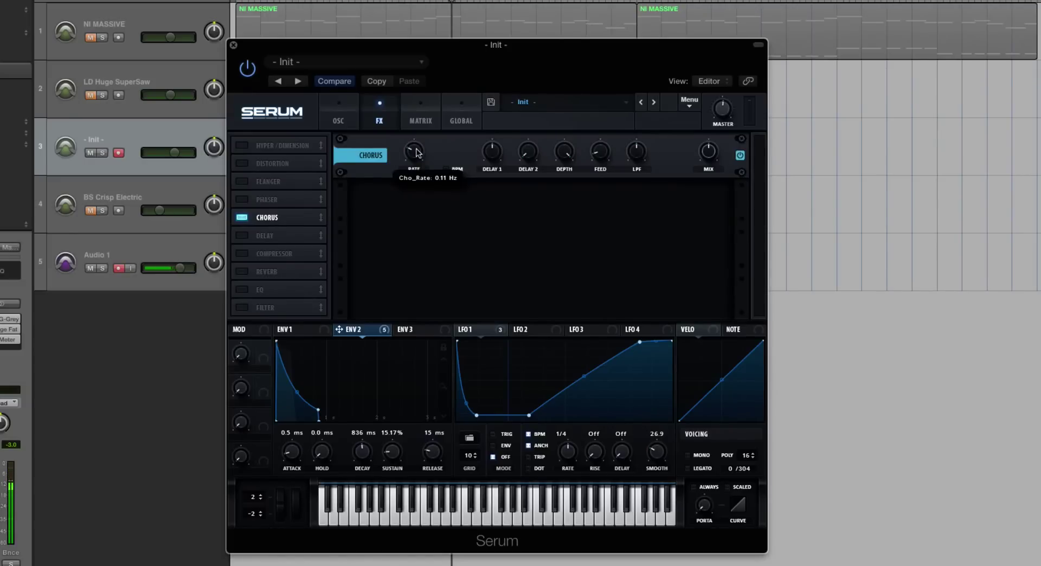
pyautogui.moveTo(417, 153); pyautogui.dragTo(416, 130)
pyautogui.press('space')
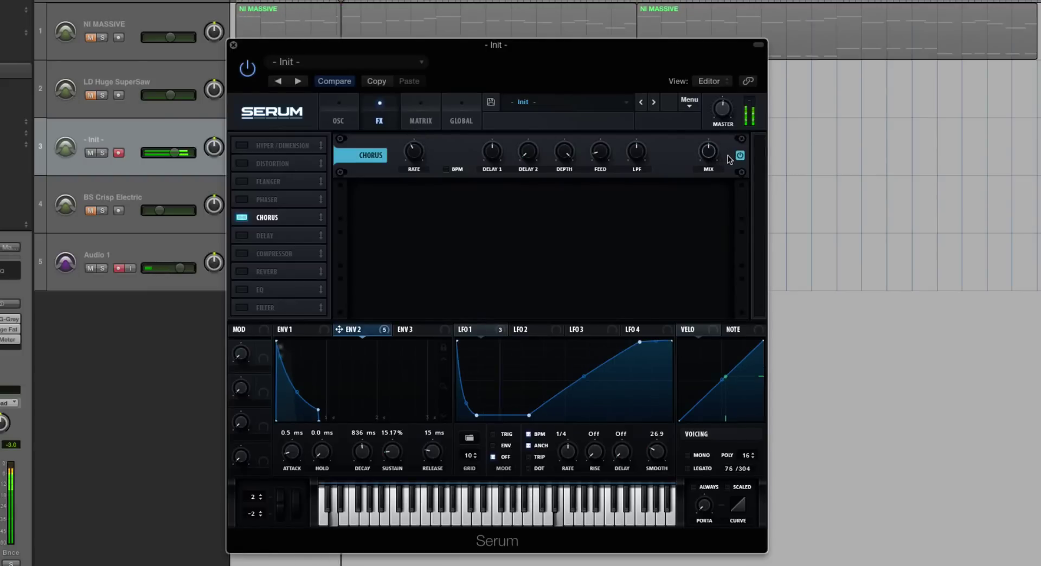
# Check the chorus depth at around 5.2 ms and audition the chorus again
pyautogui.press('space')
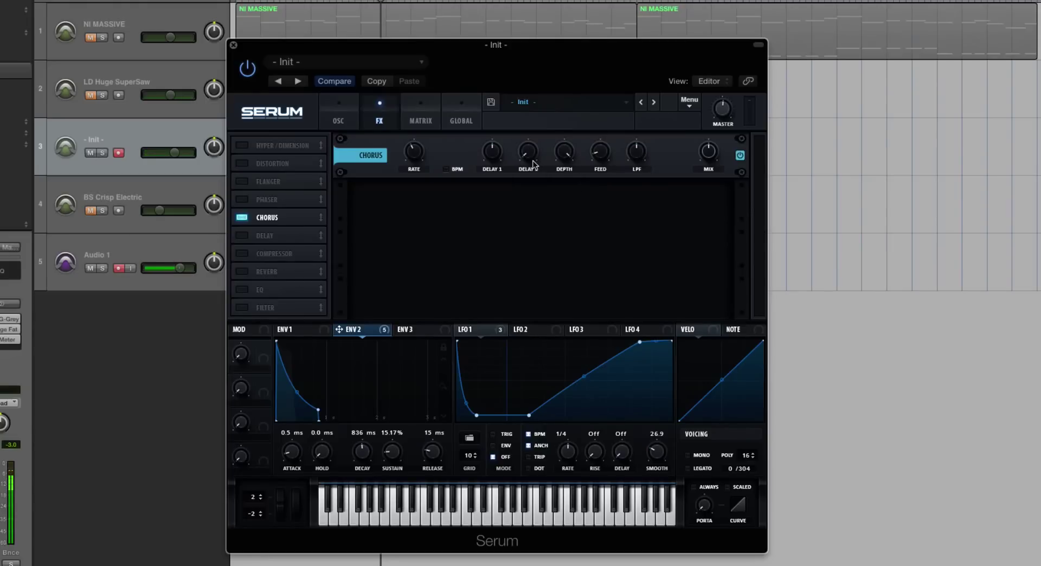
pyautogui.moveTo(559, 160)
pyautogui.mouseDown()
pyautogui.moveTo(562, 233)
pyautogui.moveTo(564, 158)
pyautogui.mouseUp()
pyautogui.press('space')
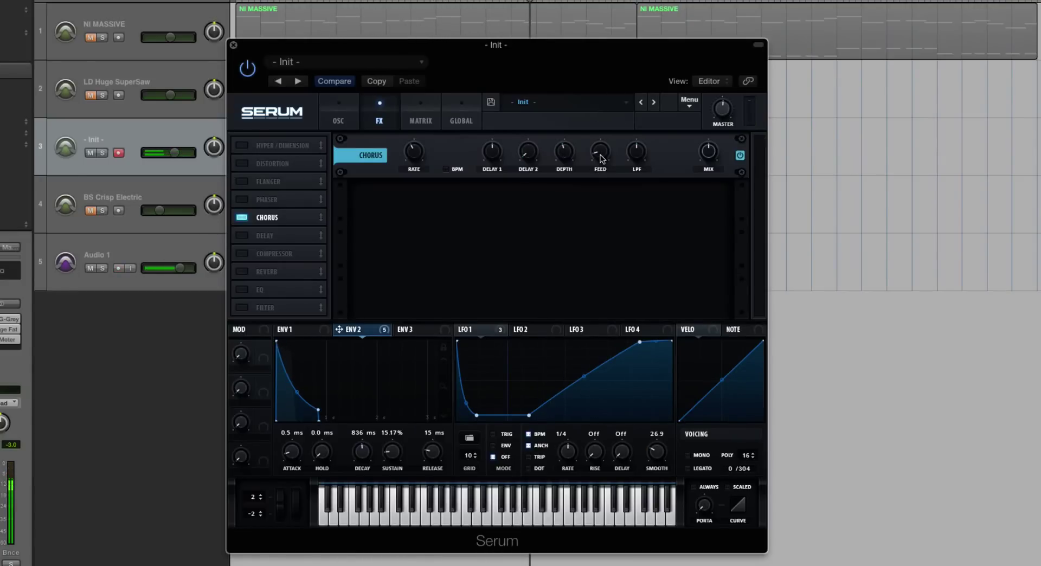
pyautogui.moveTo(637, 148)
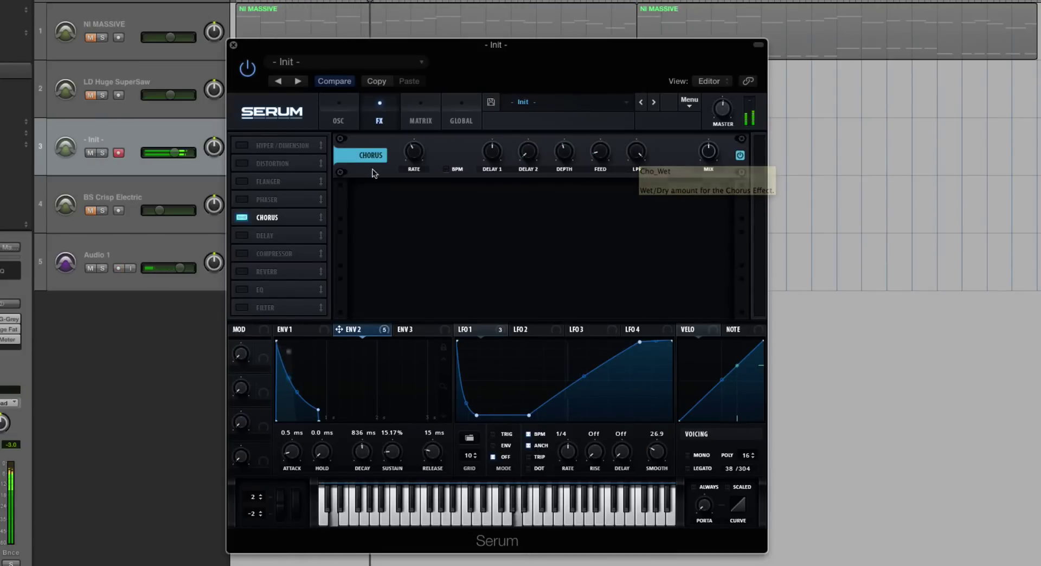
# Enable Delay, lower its filter to 680, switch it to ping-pong, and set mix to about 19%
pyautogui.click(242, 236)
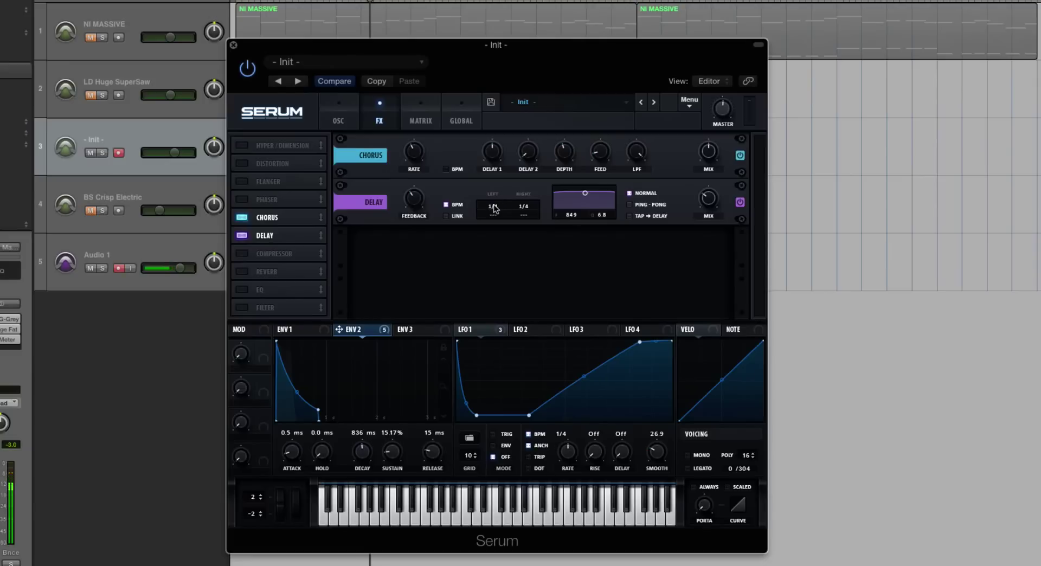
pyautogui.moveTo(415, 210)
pyautogui.moveTo(585, 194); pyautogui.dragTo(584, 209)
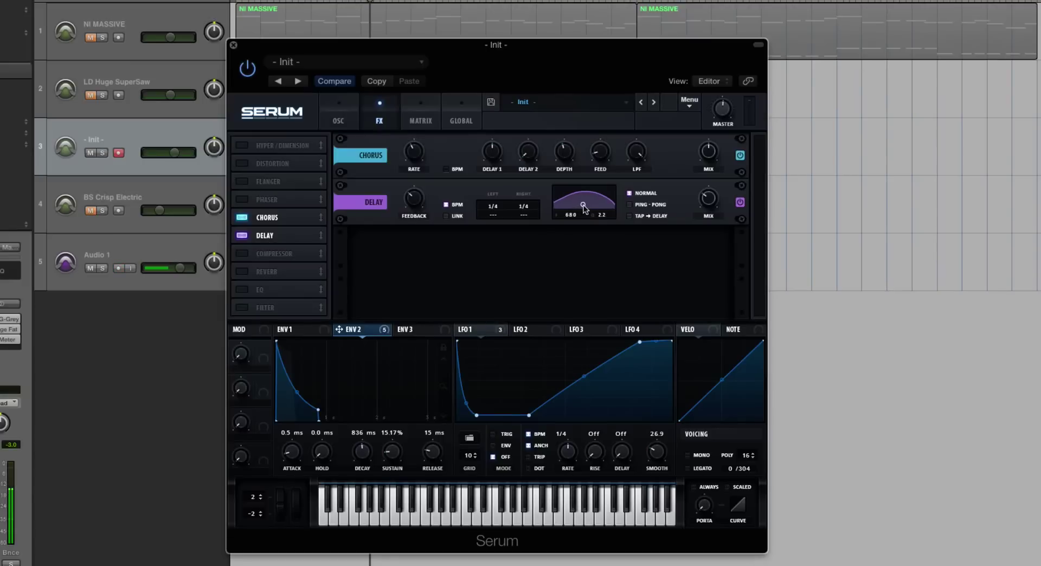
pyautogui.click(628, 205)
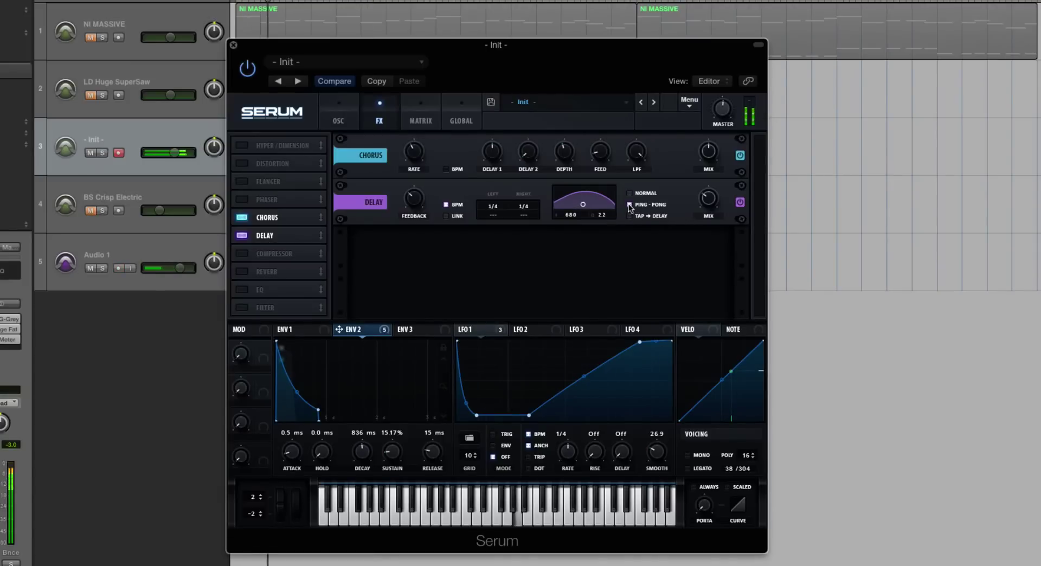
pyautogui.moveTo(701, 215)
pyautogui.moveTo(705, 206); pyautogui.dragTo(708, 213)
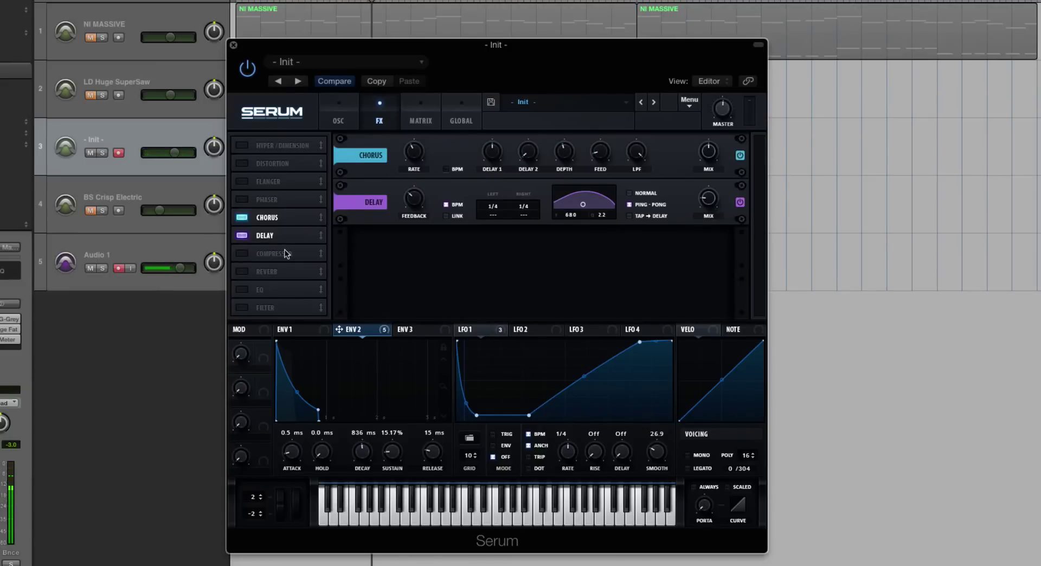
# Enable the Compressor, tweak its THRESH knob, and lower its GAIN to about 5.4 dB
pyautogui.click(247, 256)
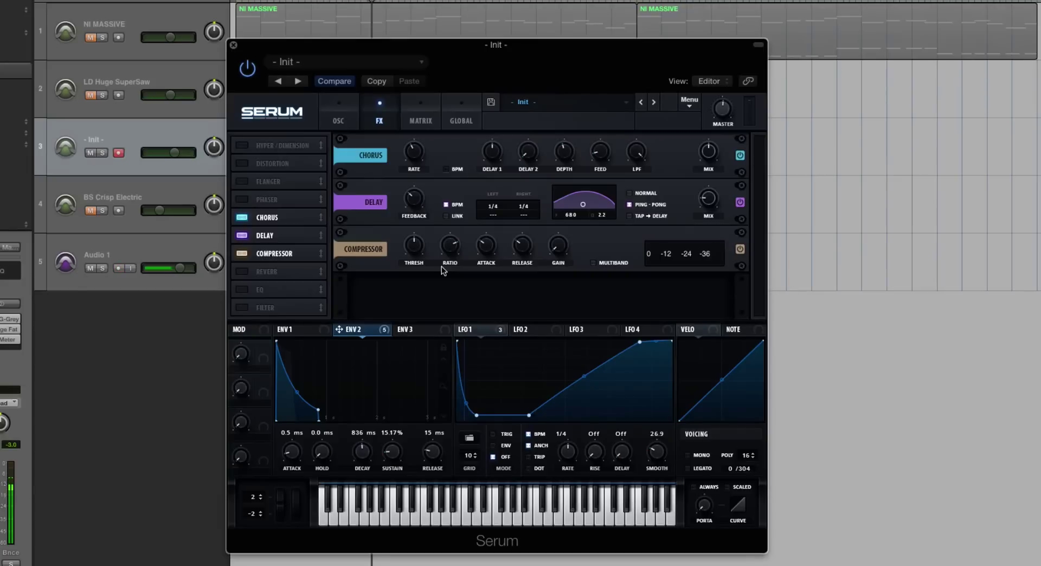
pyautogui.moveTo(424, 245); pyautogui.dragTo(419, 232)
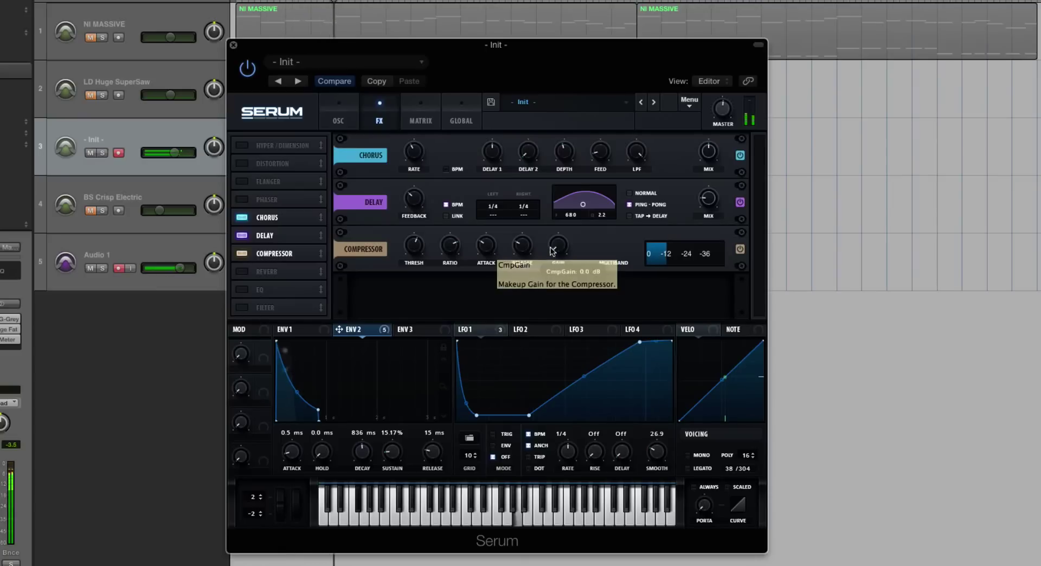
pyautogui.moveTo(548, 220)
pyautogui.mouseDown()
pyautogui.moveTo(554, 239)
pyautogui.moveTo(544, 239)
pyautogui.mouseUp()
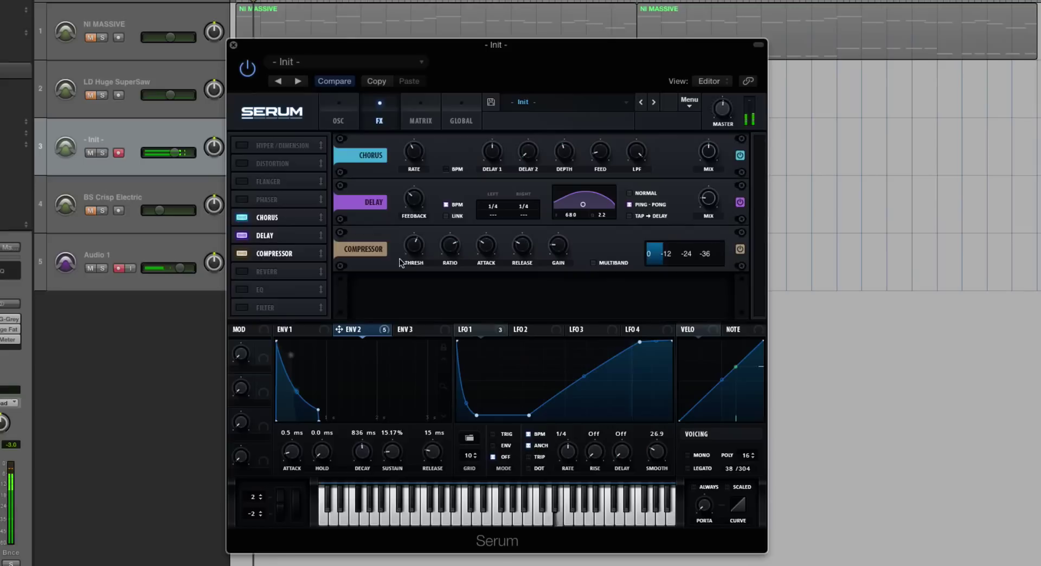
# Enable Reverb, narrow its width to about 3/4, set low cut to 27%, and audition
pyautogui.click(242, 270)
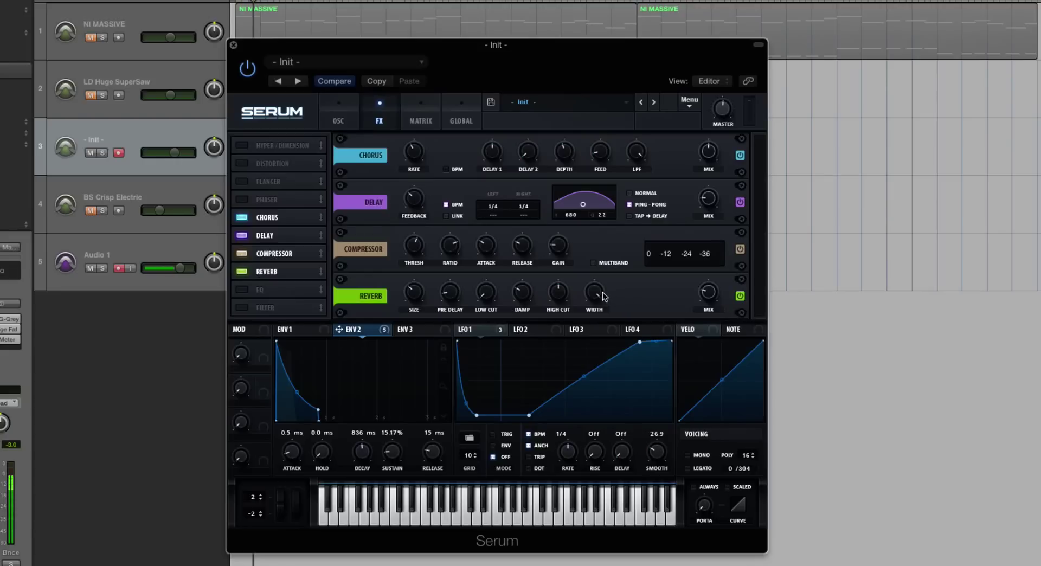
pyautogui.moveTo(603, 295); pyautogui.dragTo(580, 302)
pyautogui.moveTo(486, 296); pyautogui.dragTo(480, 252)
pyautogui.press('space')
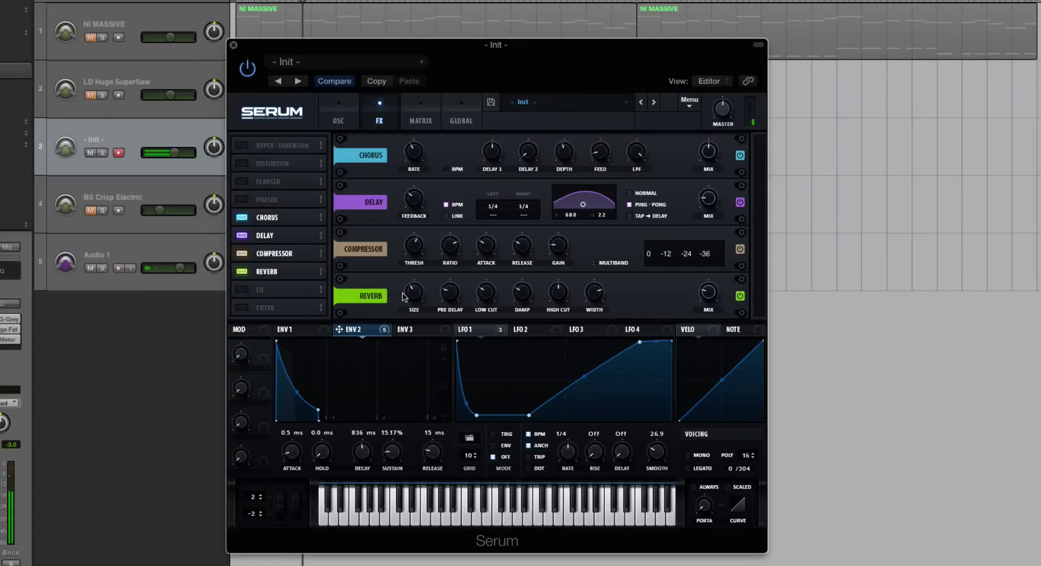
# Enable EQ and make its low band a 1086 Hz peak boosted by 4.8 dB
pyautogui.click(243, 290)
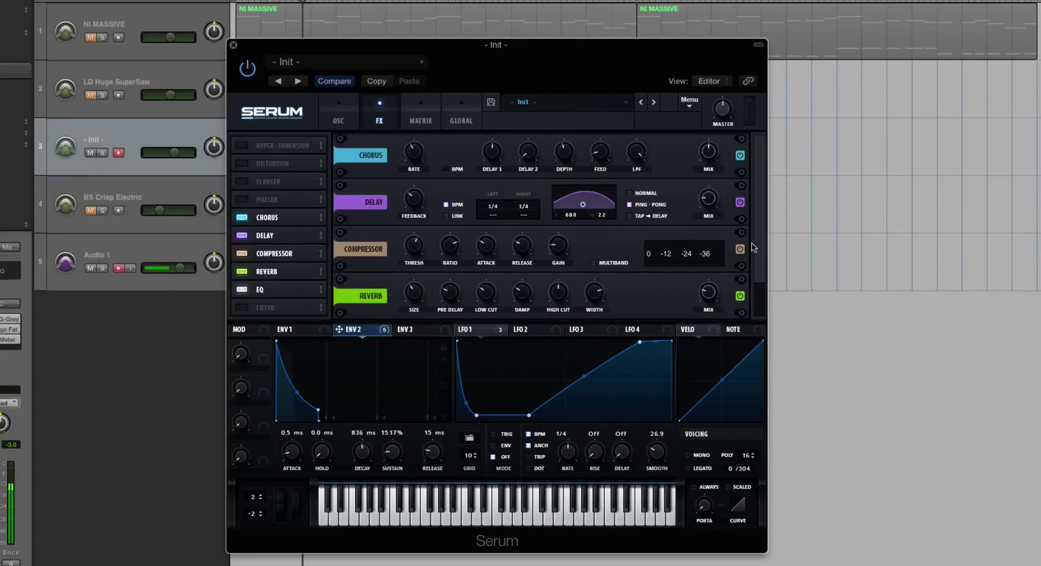
pyautogui.scroll(-1, 751, 242)
pyautogui.moveTo(412, 281)
pyautogui.moveTo(411, 276); pyautogui.dragTo(411, 261)
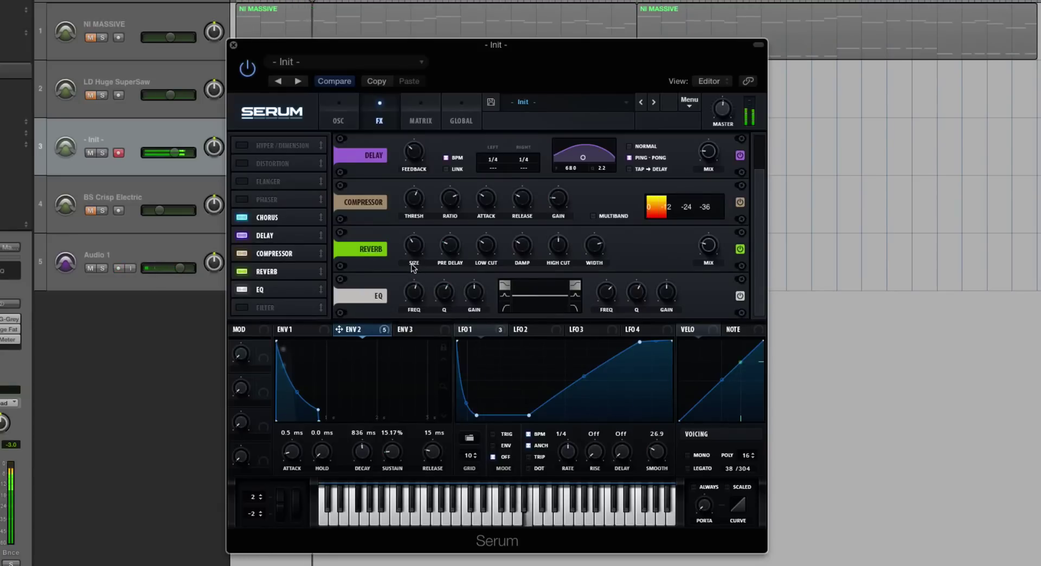
pyautogui.click(504, 295)
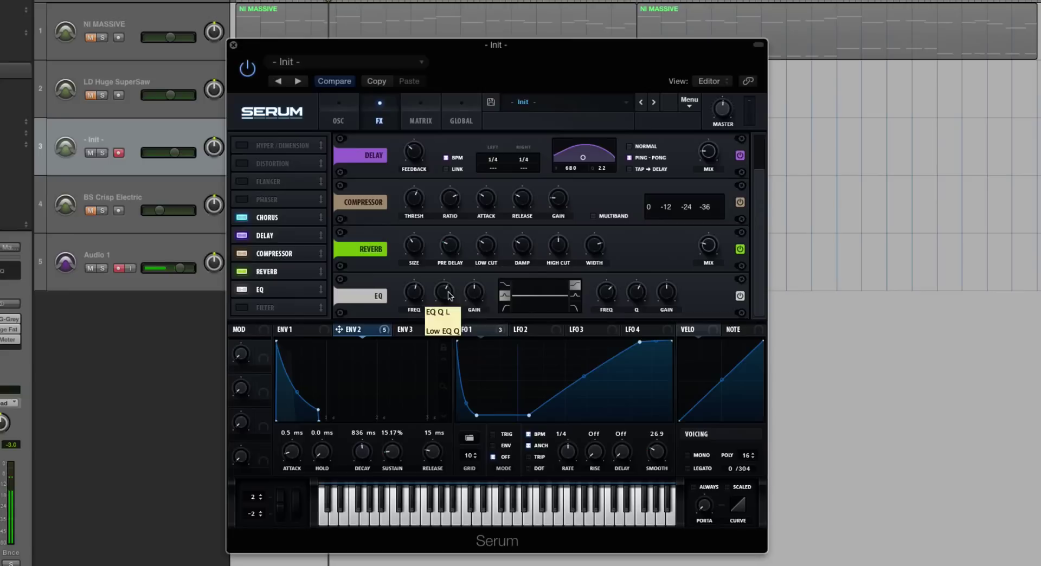
pyautogui.press('space')
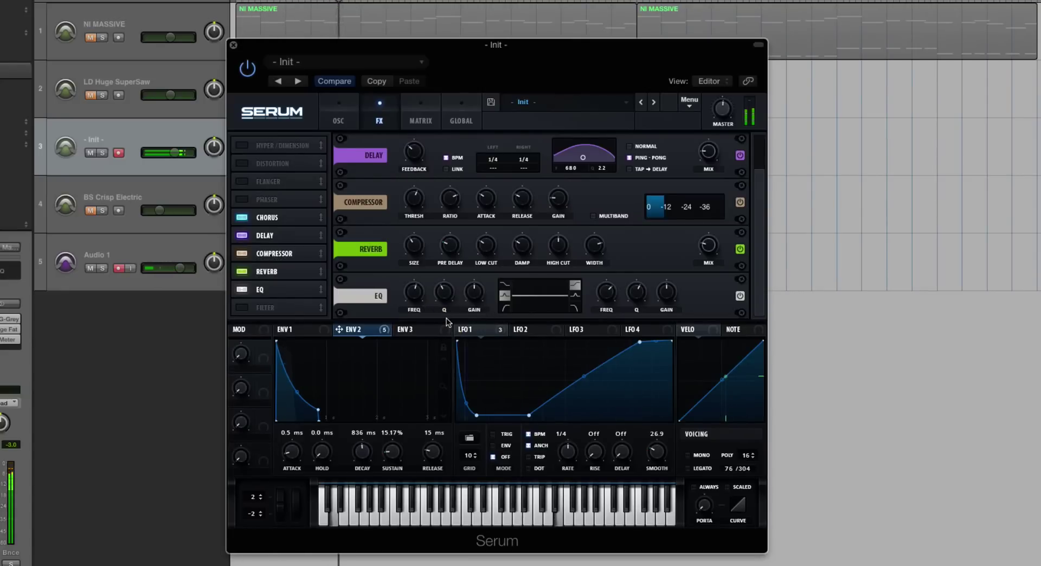
pyautogui.moveTo(464, 305); pyautogui.dragTo(476, 290)
pyautogui.click(476, 289)
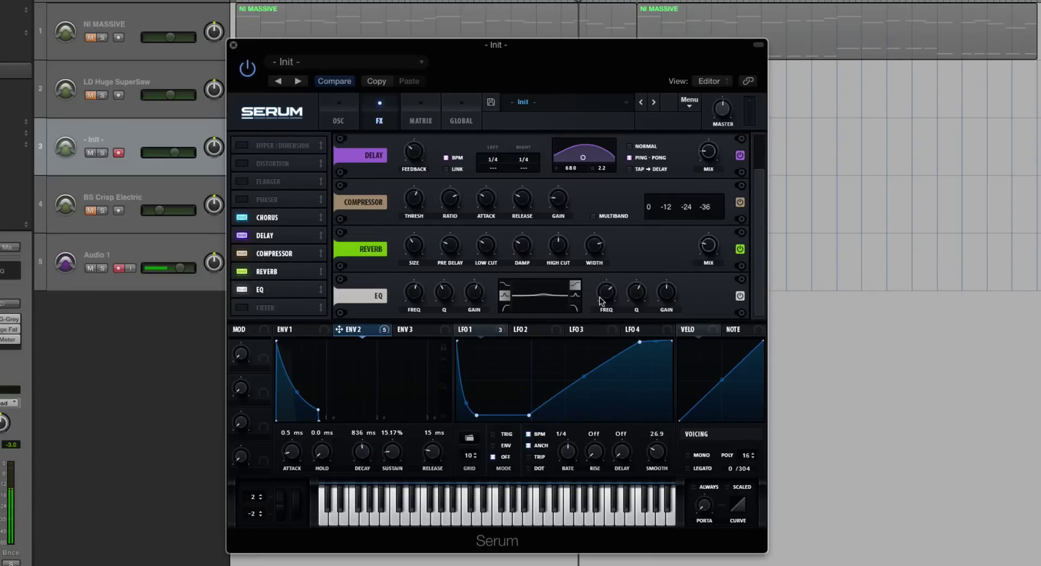
# Boost the EQ high band near 2135 Hz by about 5.3 dB
pyautogui.moveTo(606, 297)
pyautogui.moveTo(671, 286)
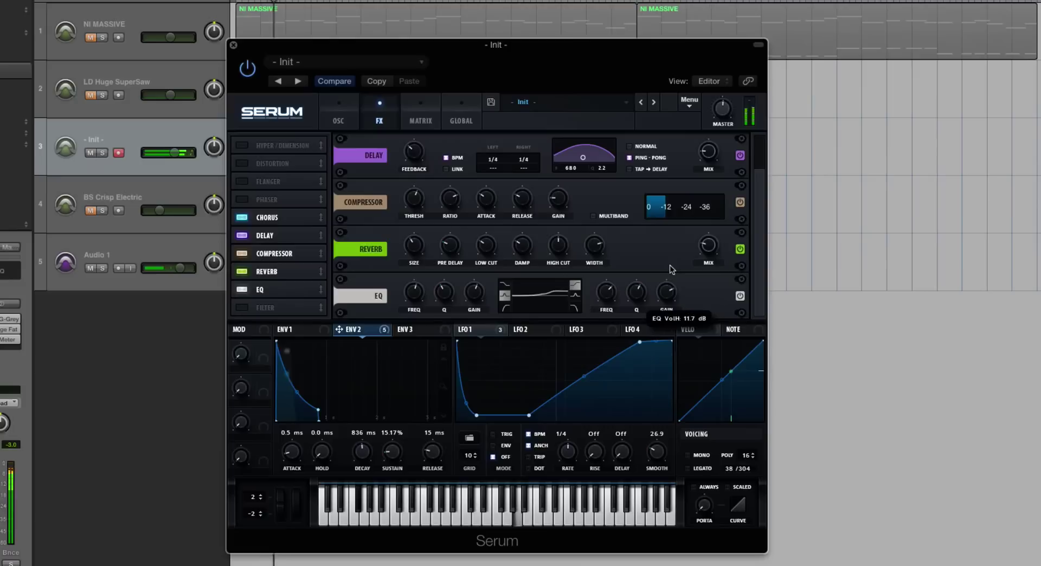
pyautogui.moveTo(670, 292)
pyautogui.mouseDown()
pyautogui.moveTo(670, 257)
pyautogui.moveTo(671, 290)
pyautogui.mouseUp()
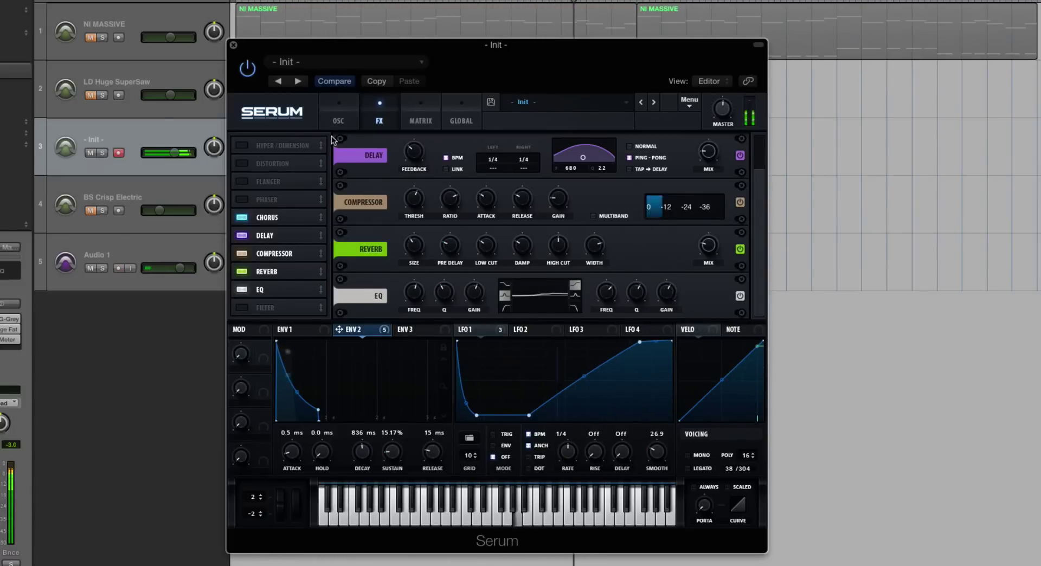
# Back on the oscillator page, set envelope 1's release to 149 ms
pyautogui.click(339, 116)
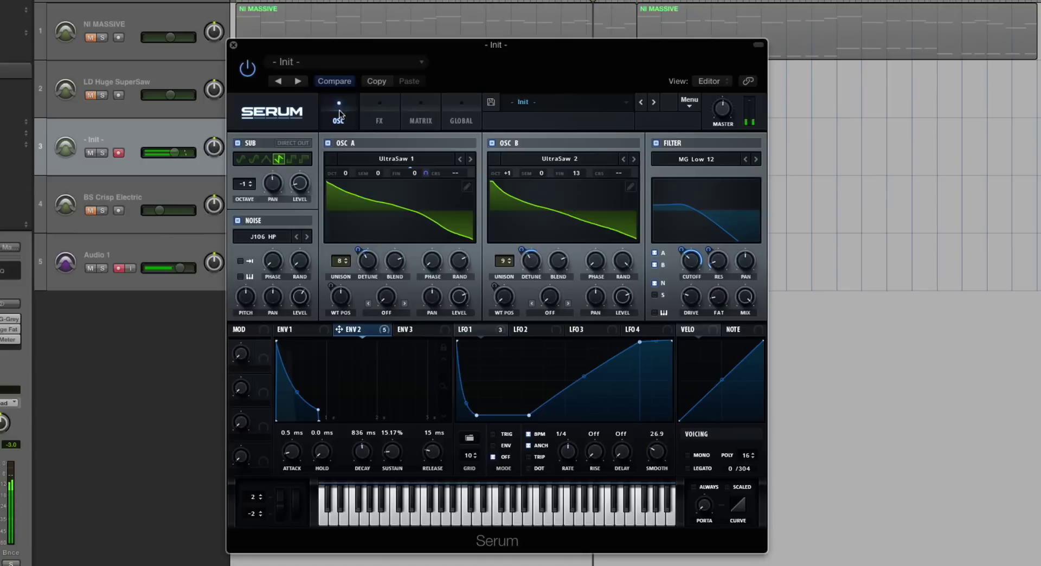
pyautogui.click(312, 331)
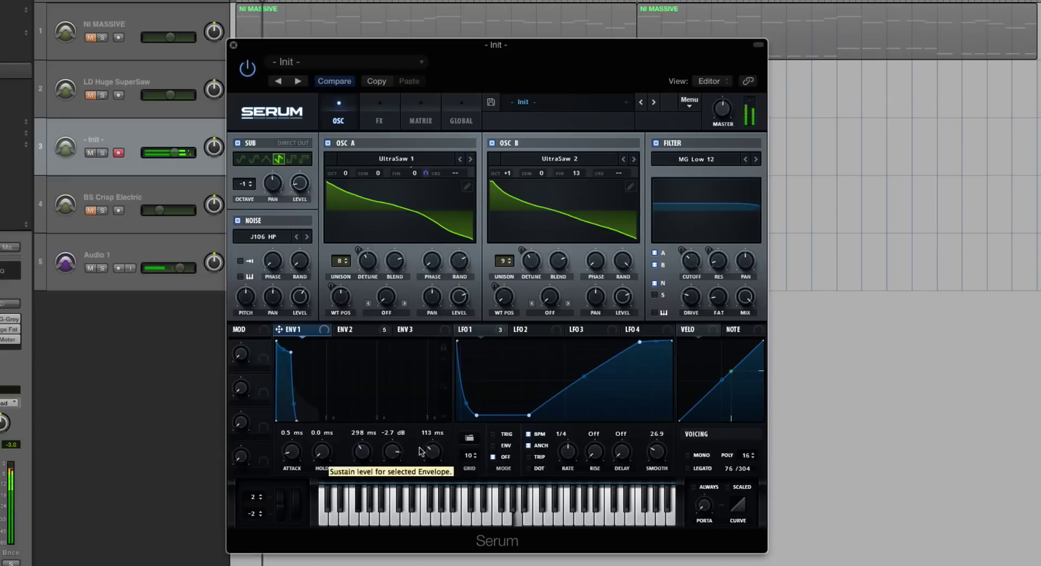
pyautogui.moveTo(432, 451); pyautogui.dragTo(432, 457)
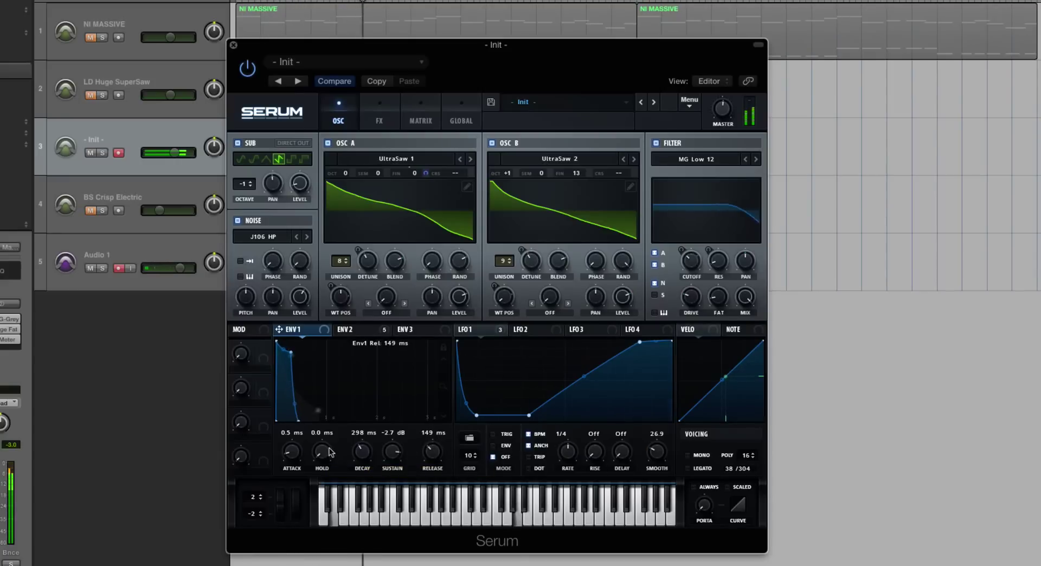
pyautogui.moveTo(322, 451); pyautogui.dragTo(364, 440)
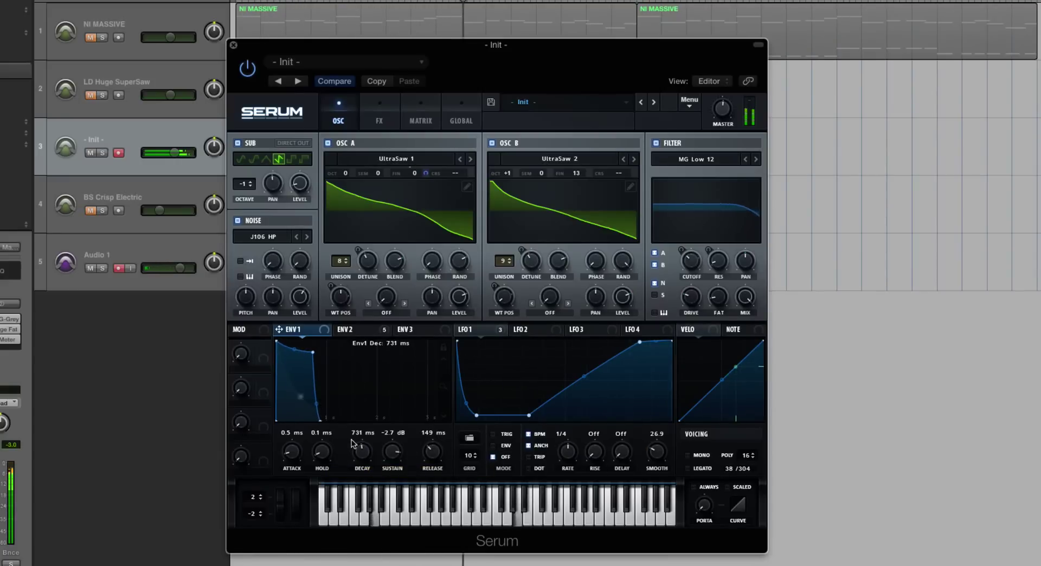
# Set envelope 2's release to 471 ms and its decay to about 1.47 s
pyautogui.click(347, 329)
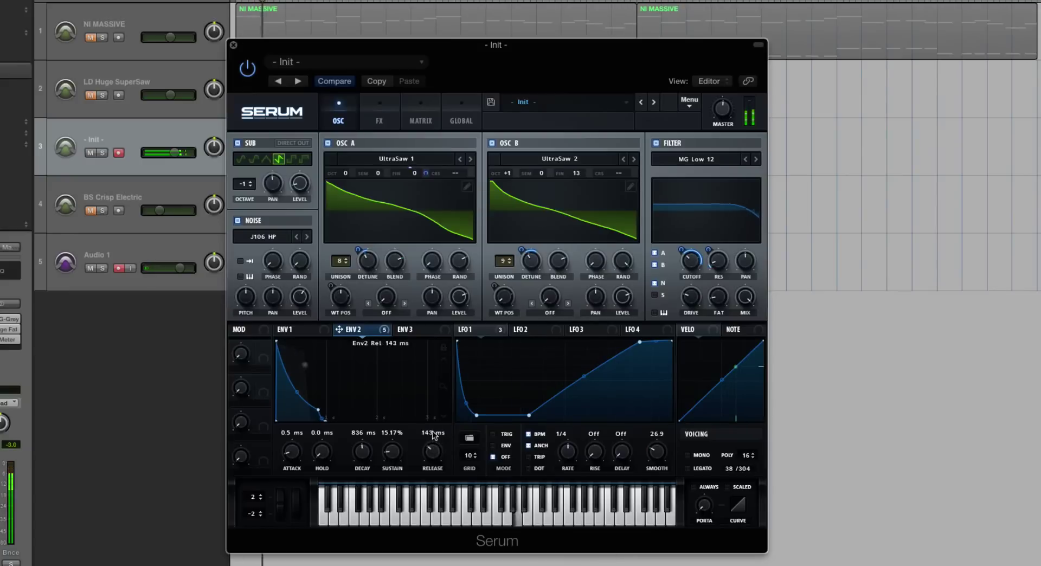
pyautogui.moveTo(432, 451); pyautogui.dragTo(434, 423)
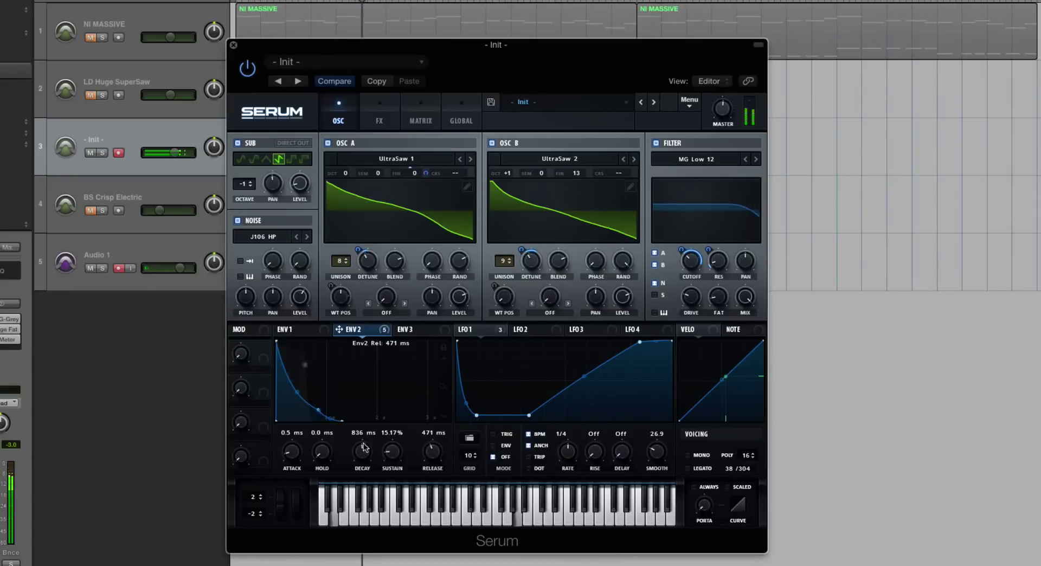
pyautogui.moveTo(362, 451); pyautogui.dragTo(362, 440)
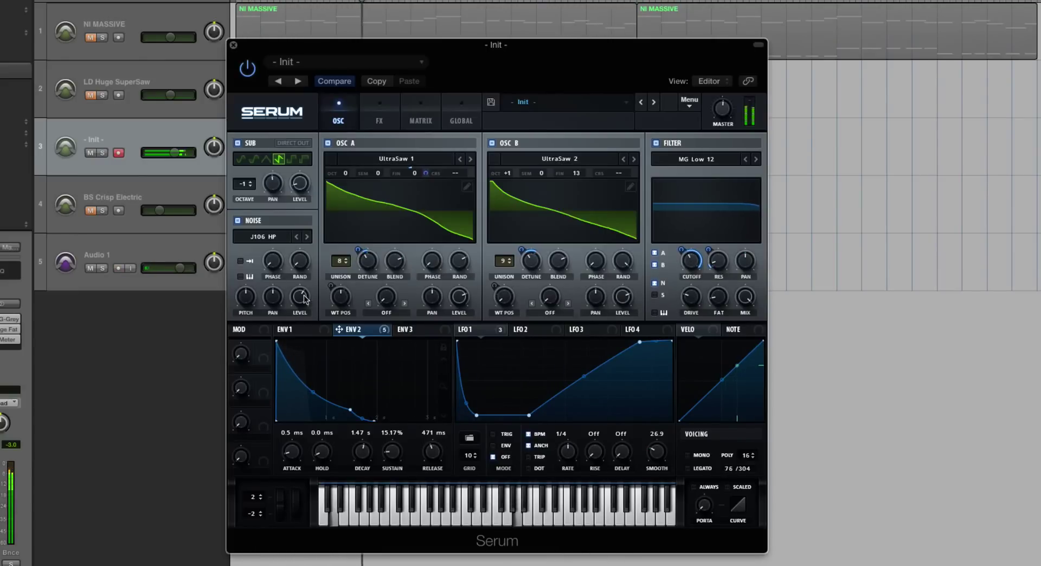
pyautogui.moveTo(280, 46); pyautogui.dragTo(337, 41)
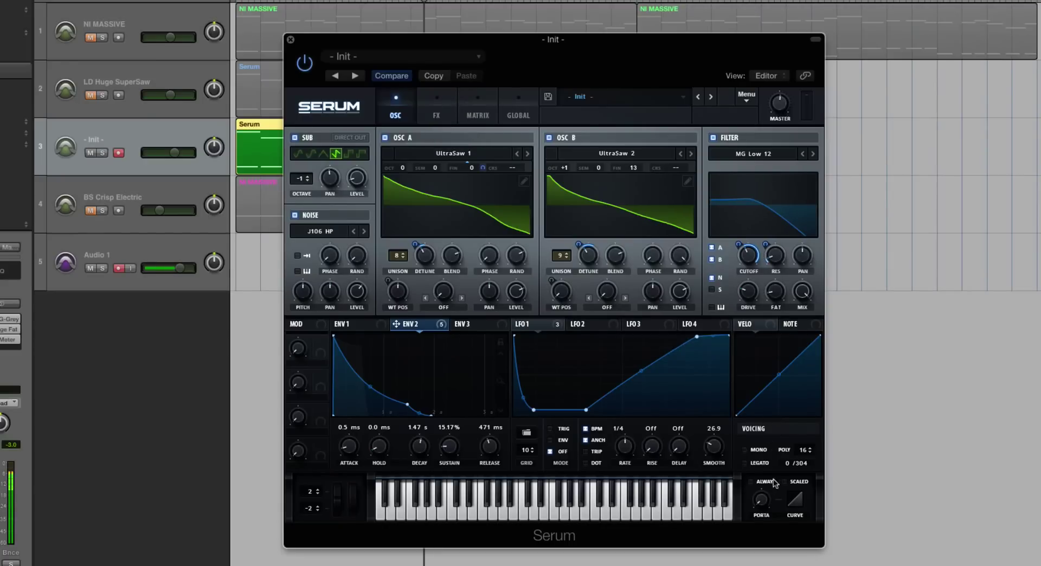
# Tick Porta ALWAYS, unmute track 4 (NI MASSIVE), and nudge track 3's volume fader toward -0.2 dB
pyautogui.click(750, 481)
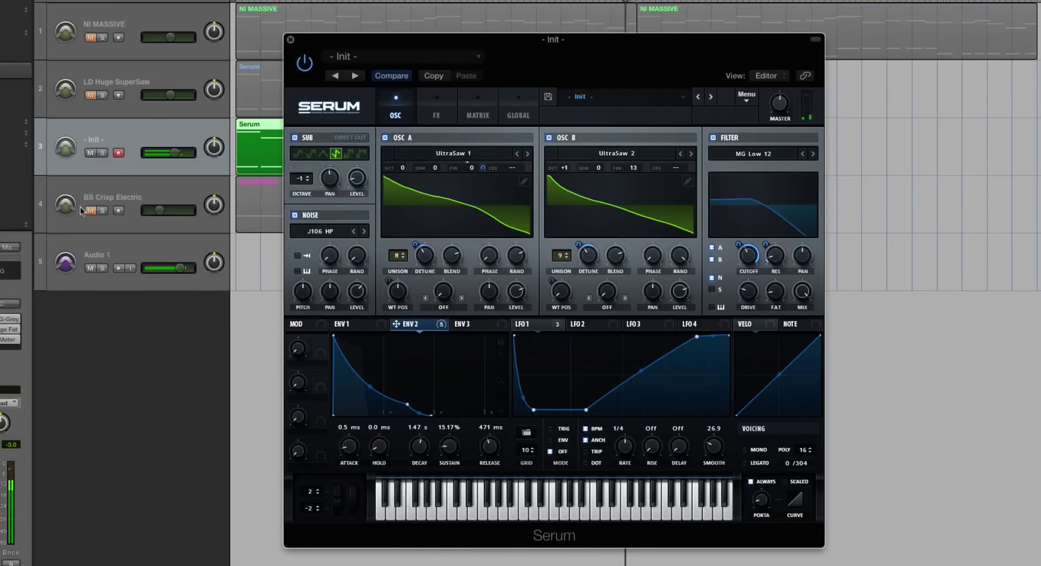
pyautogui.click(90, 210)
pyautogui.moveTo(314, 43); pyautogui.dragTo(442, 24)
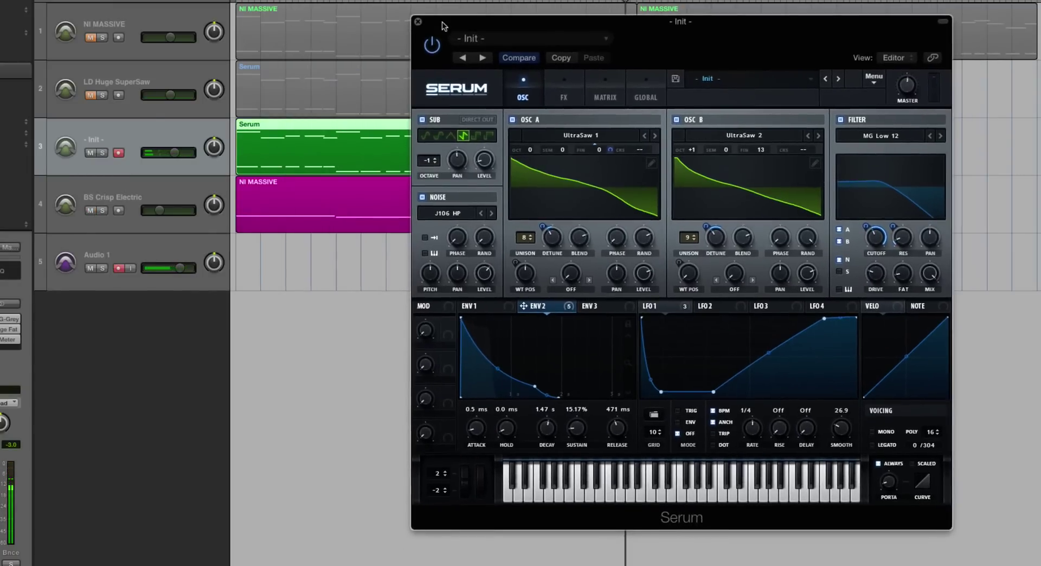
pyautogui.moveTo(175, 152); pyautogui.dragTo(181, 152)
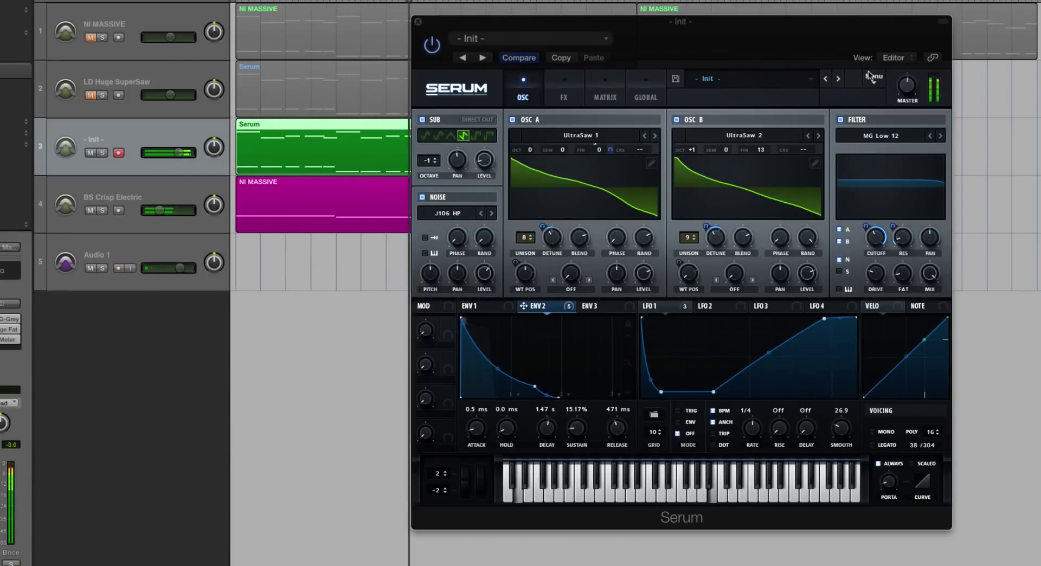